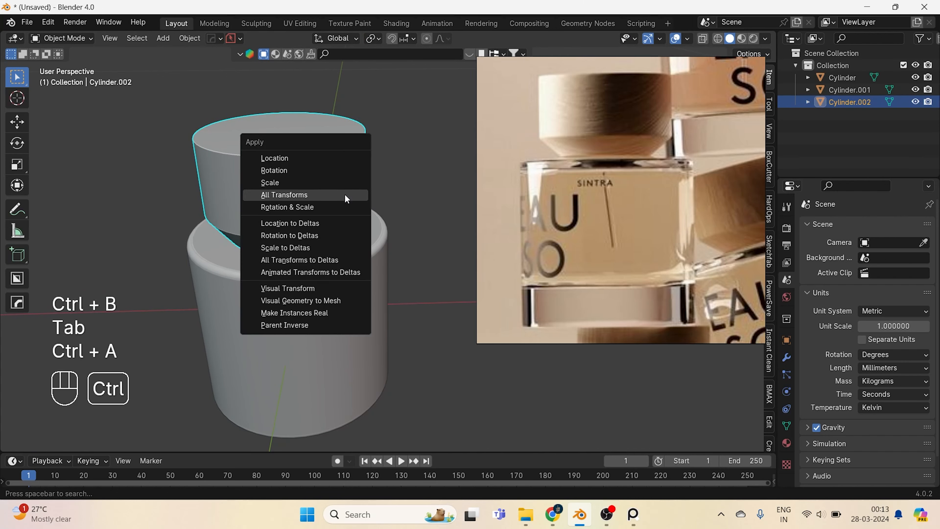
Apply all transforms to the bottle cap.
click(344, 194)
key(Tab)
key(ctrl+b)
click(346, 196)
key(Tab)
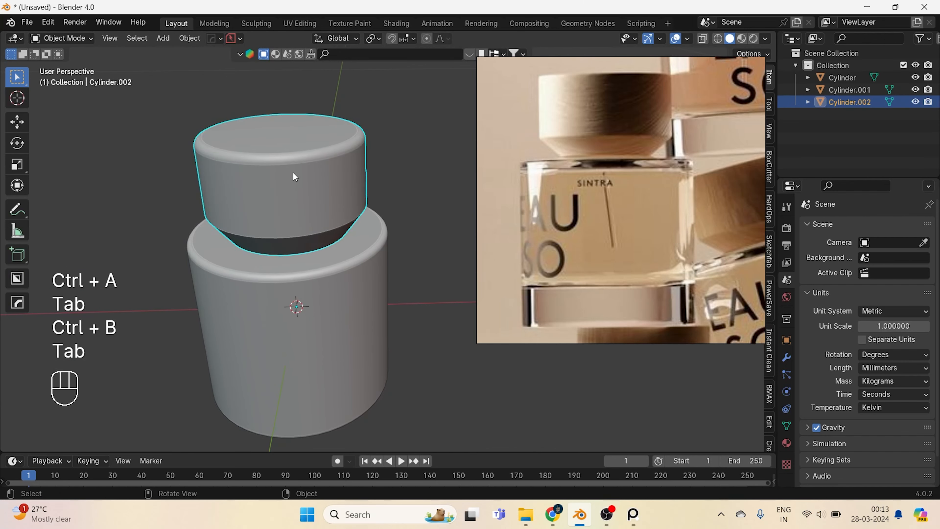
key(w)
key(ctrl+z)
key(ctrl+z)
key(ctrl+z)
key(ctrl+z)
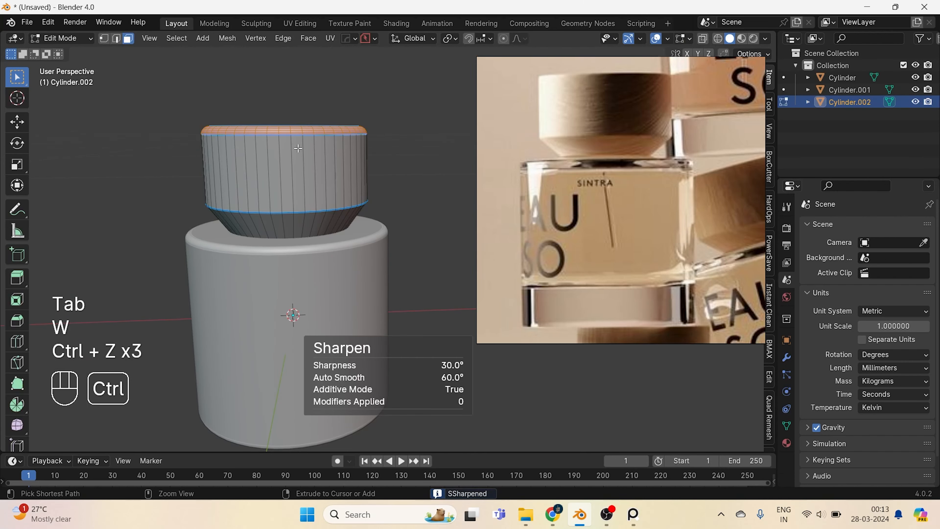
Bevel the cap's top rim with a narrow rounded edge and apply Sharpen to the cap.
key(ctrl+b)
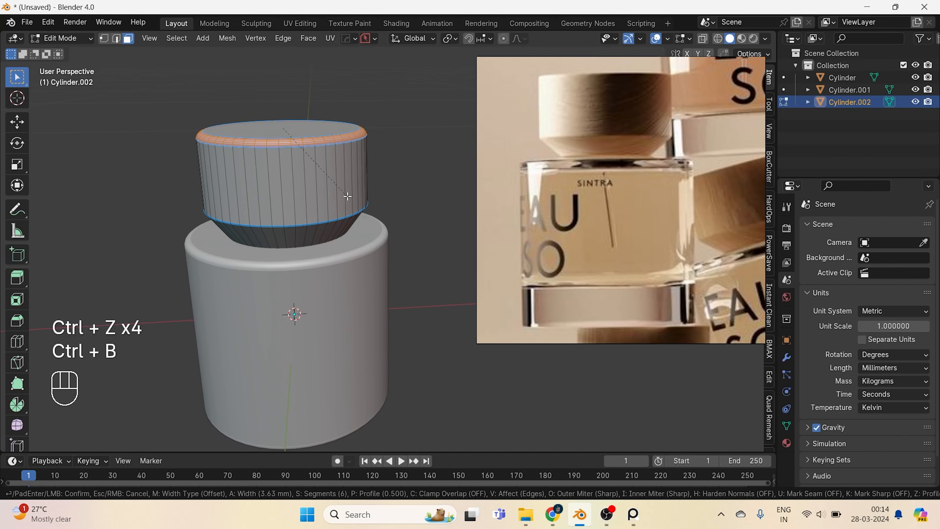
click(344, 193)
key(Tab)
key(w)
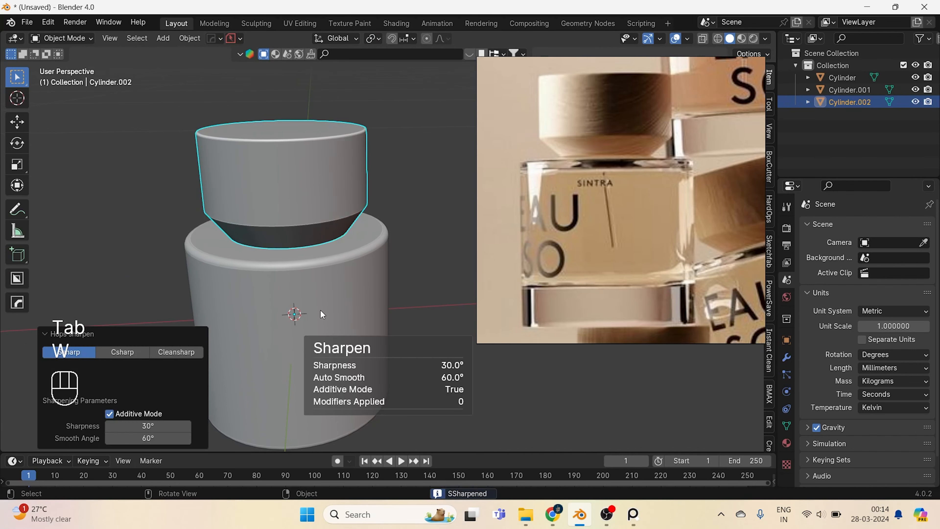
Bevel the cap's lower edge loop above the taper by about 0.76 mm with 5 segments, and sharpen the cap again.
key(KP_1)
scroll(300, 259, up, 4)
key(Tab)
key(2)
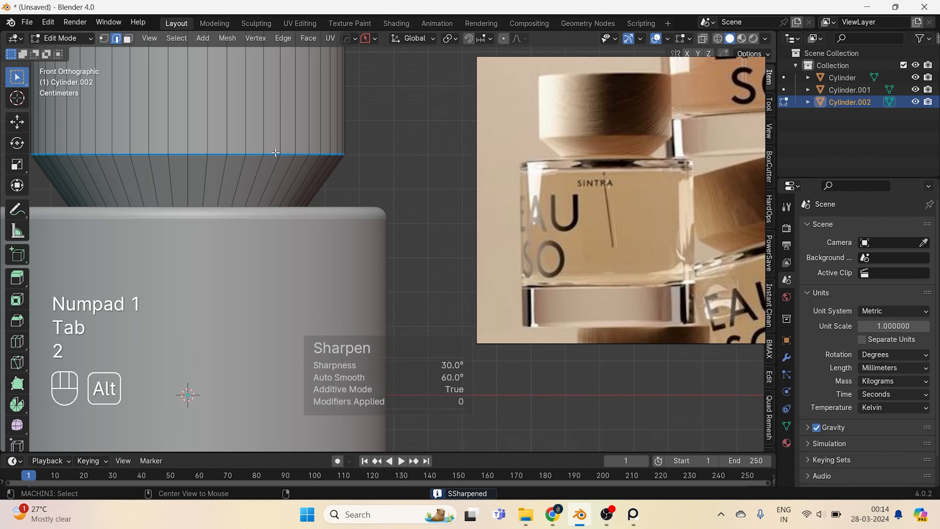
alt+click(275, 157)
scroll(277, 167, up, 2)
shift+middle_drag(284, 192, 309, 281)
scroll(308, 237, up, 4)
shift+middle_drag(308, 222, 331, 280)
key(ctrl+b)
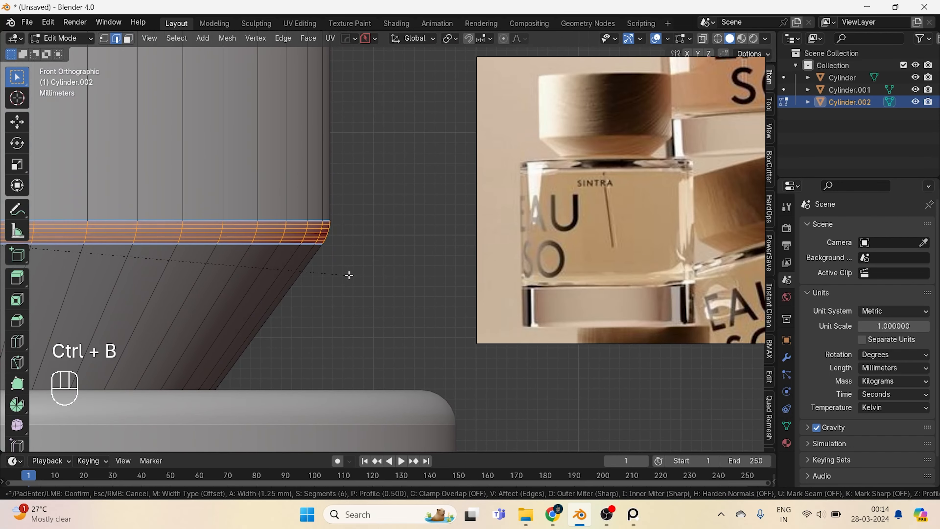
click(345, 274)
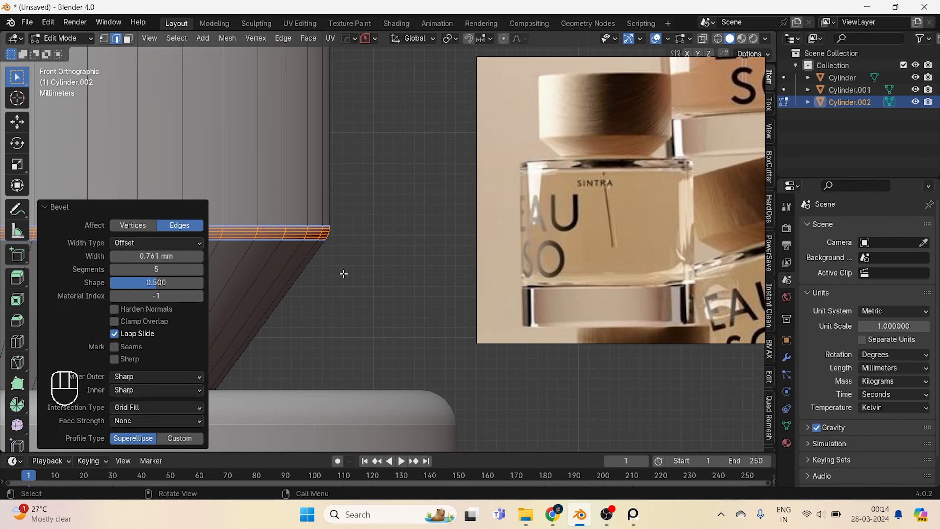
key(Tab)
scroll(312, 225, down, 6)
key(w)
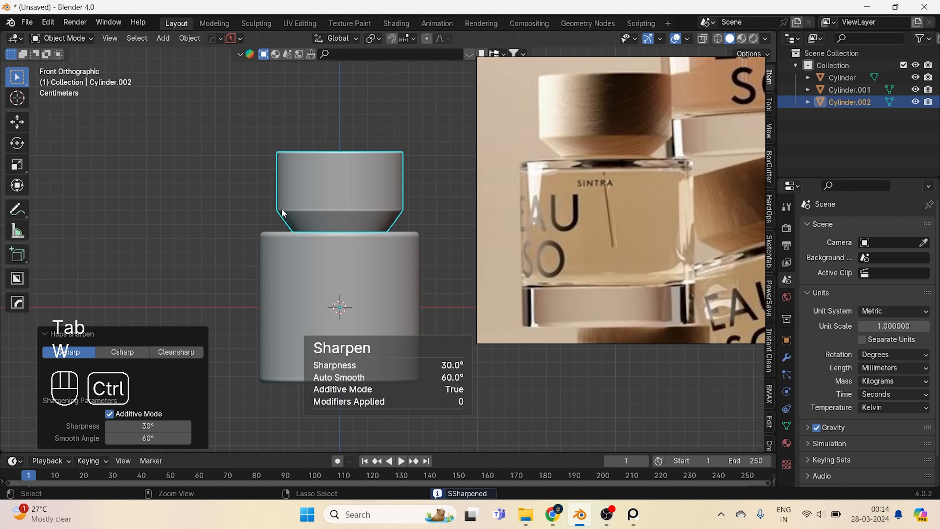
Save the scene as WAU in the EAU folder inside the youtube folder.
key(ctrl+s)
click(336, 113)
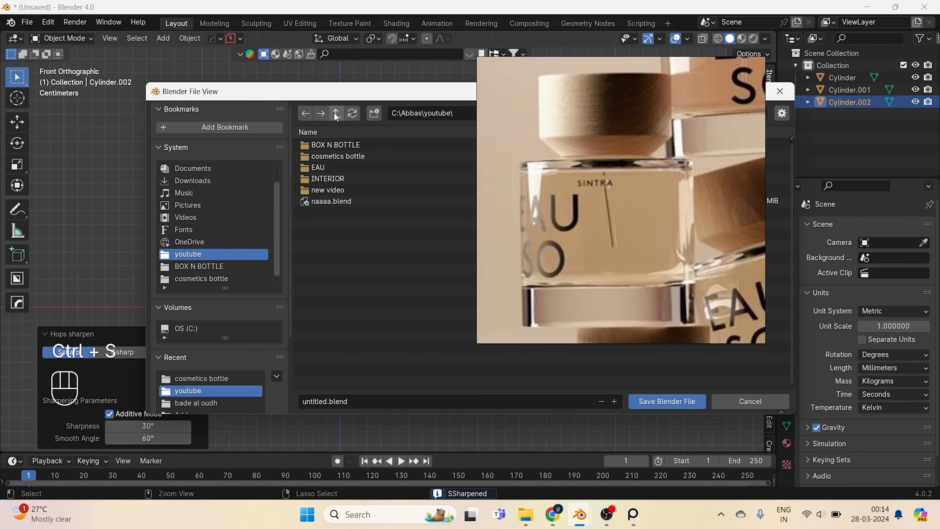
double_click(325, 167)
click(359, 405)
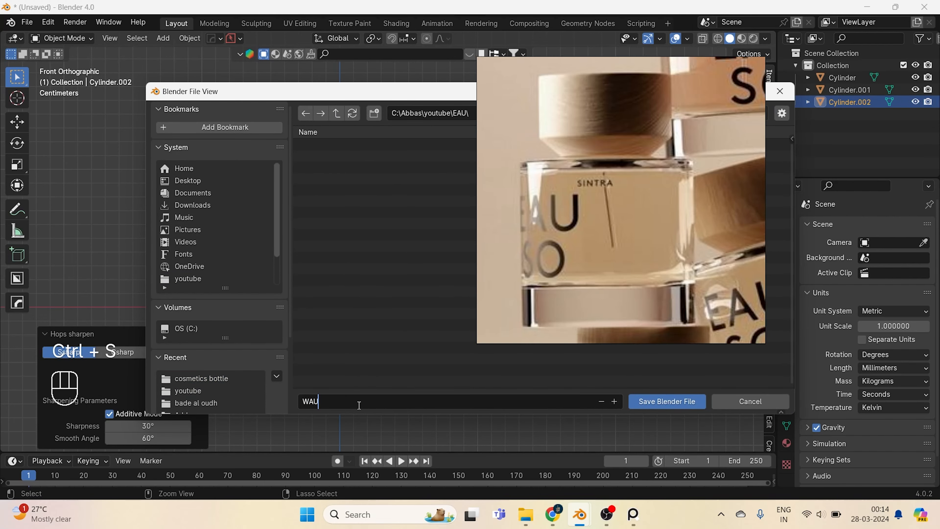
text(WAU)
key(Return)
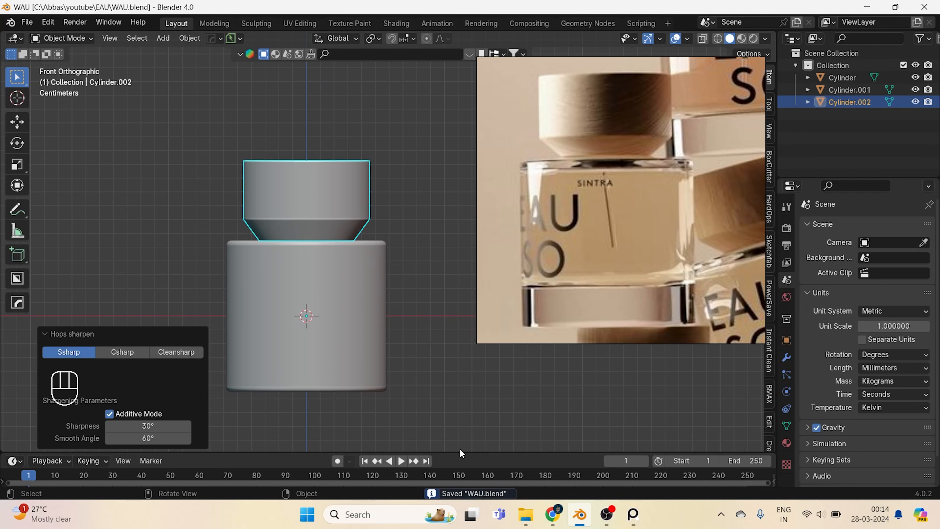
Split the 3D viewport into two side-by-side areas and hide the transform sidebar in the first one.
right_click(457, 452)
click(447, 444)
click(351, 200)
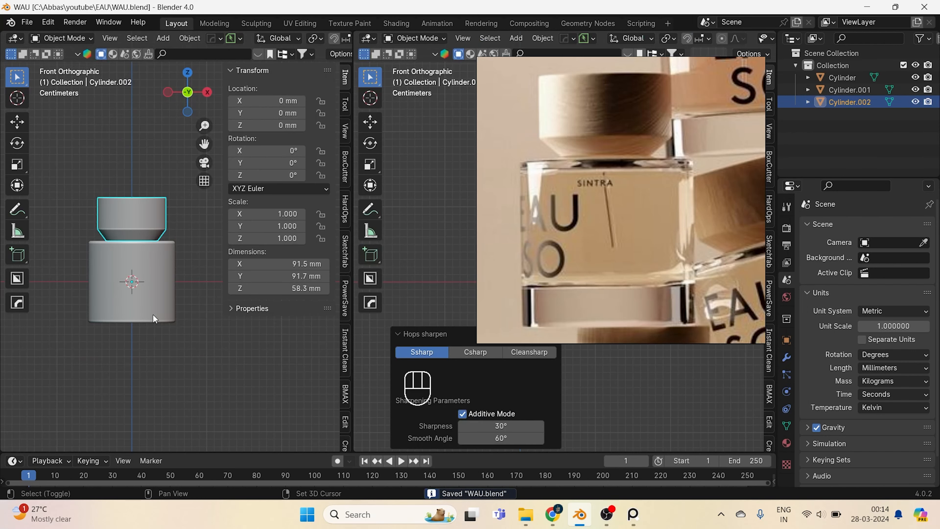
scroll(153, 314, up, 3)
key(n)
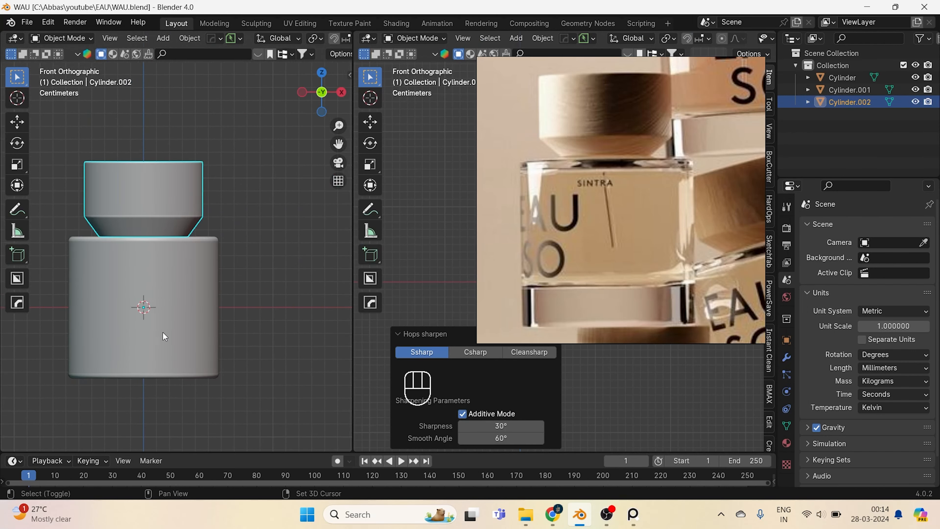
Switch the first viewport to rendered shading and disable Scene World so the built-in HDRI lights the bottle.
shift+middle_drag(162, 332, 179, 330)
key(z)
click(200, 290)
shift+middle_drag(201, 291, 220, 271)
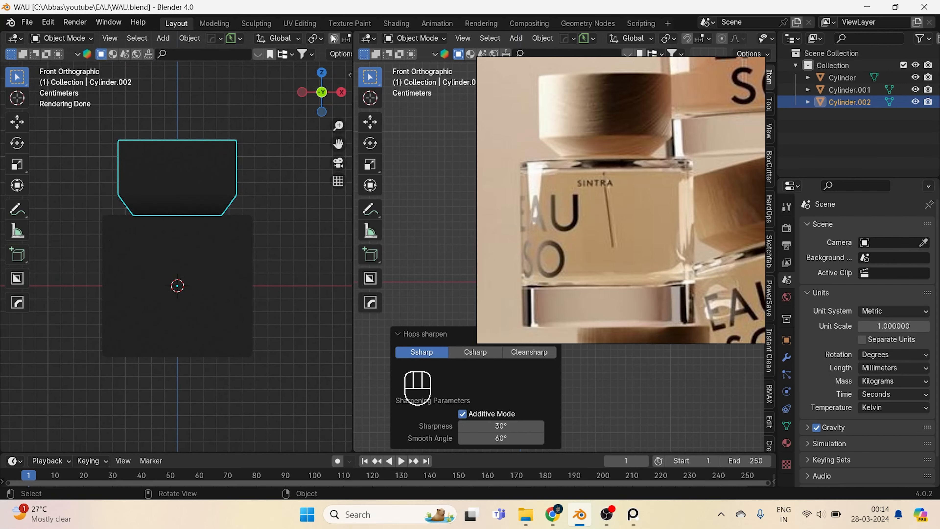
scroll(334, 38, down, 10)
click(326, 39)
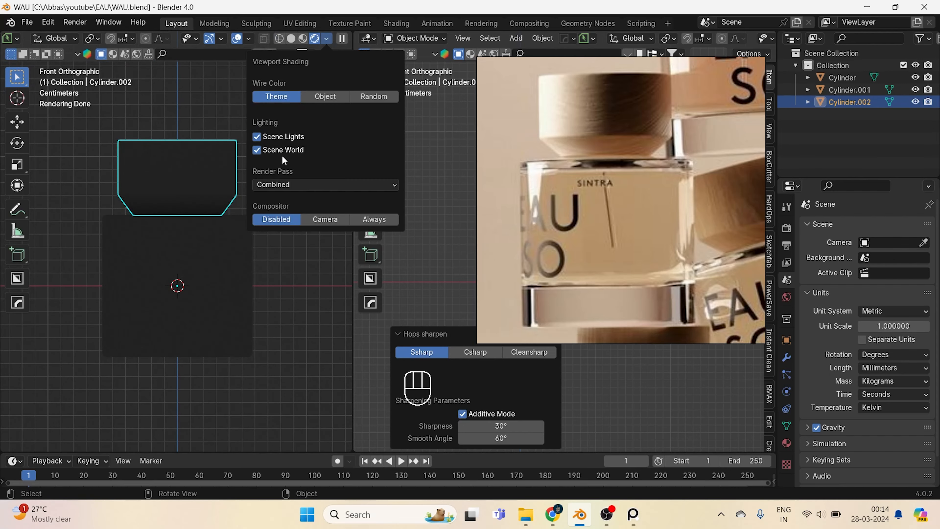
click(275, 152)
Move the reference picture clear of the second viewport and change that area to the Shader Editor.
right_drag(573, 237, 778, 174)
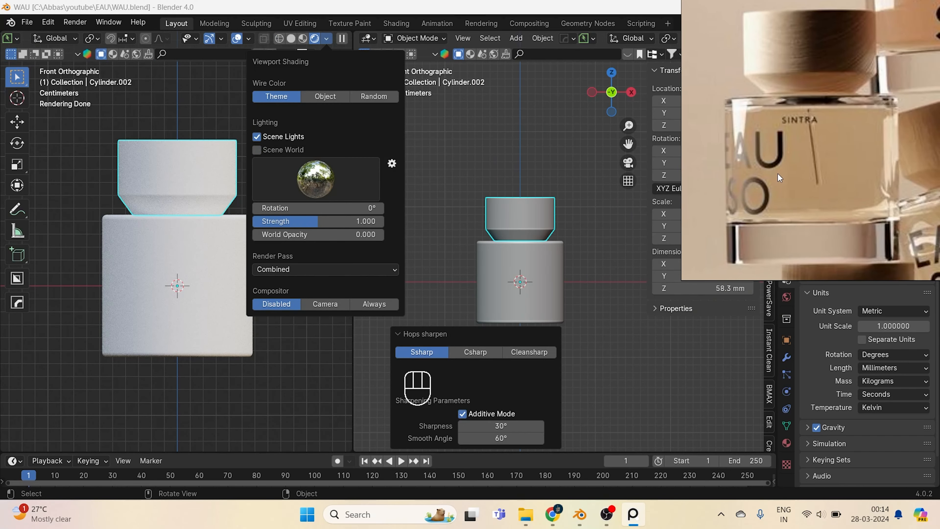
click(368, 38)
click(387, 149)
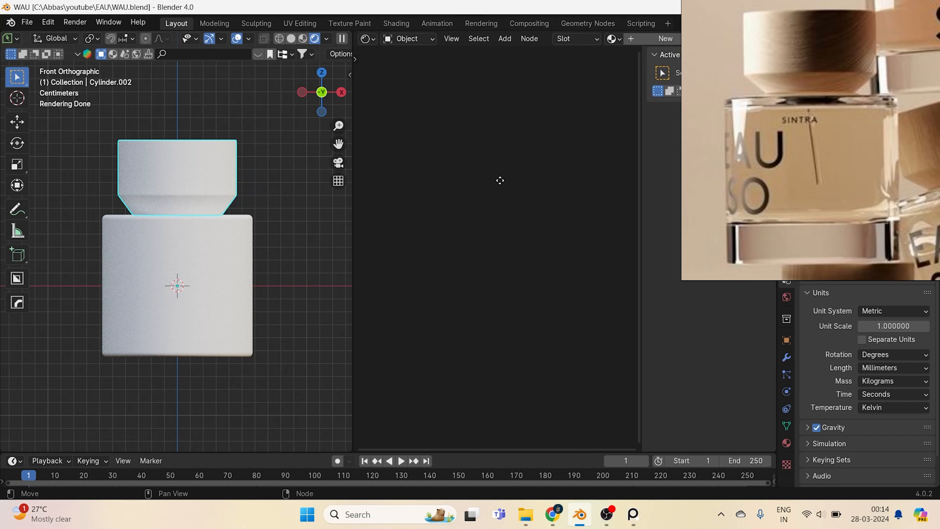
Create a new material for the cap, set its roughness to 0 and expand its transmission settings.
click(665, 39)
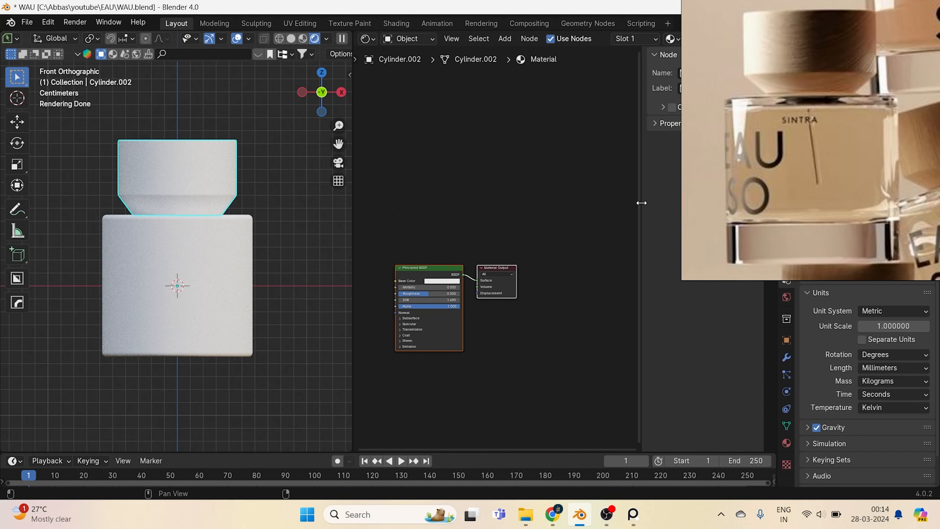
drag(642, 203, 714, 207)
scroll(512, 284, up, 4)
middle_drag(509, 302, 587, 248)
scroll(315, 293, up, 2)
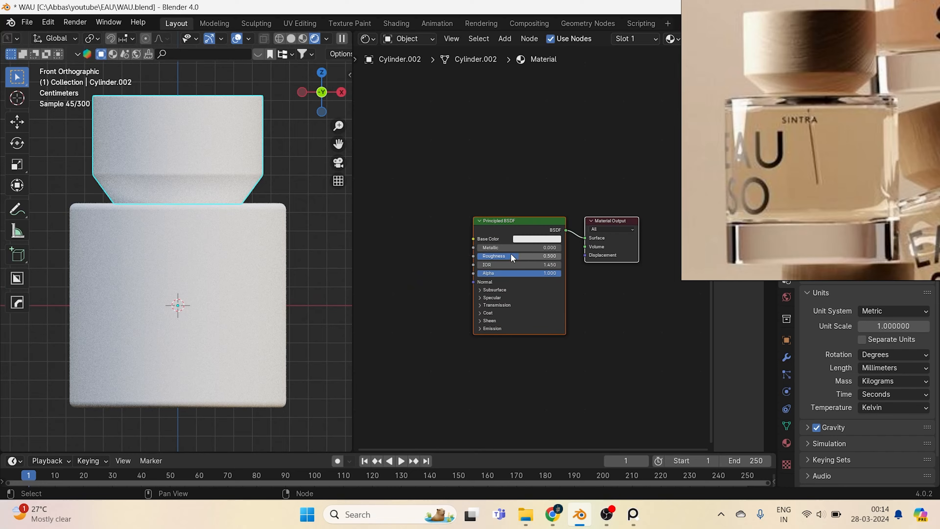
drag(512, 256, 481, 257)
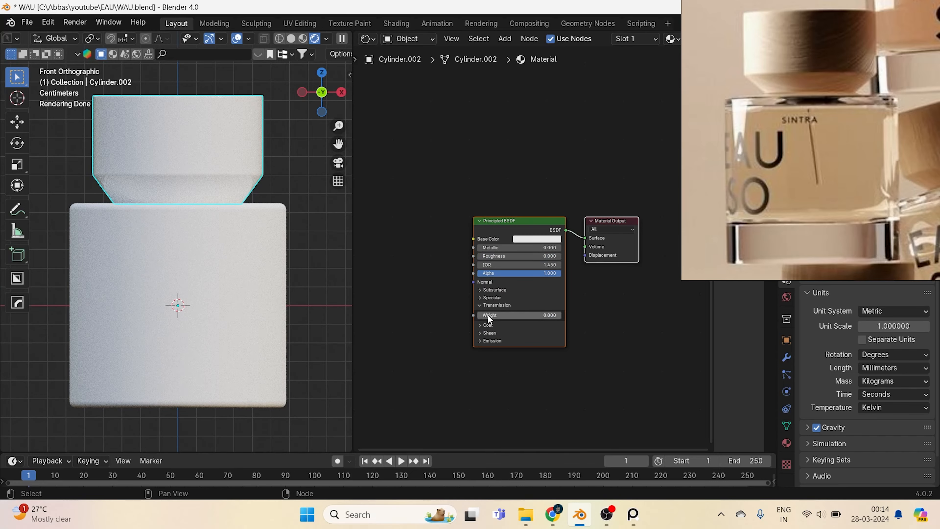
drag(489, 318, 521, 297)
Give the outer bottle cylinder a new glass material with roughness 0.045 and transmission weight 1.
click(198, 228)
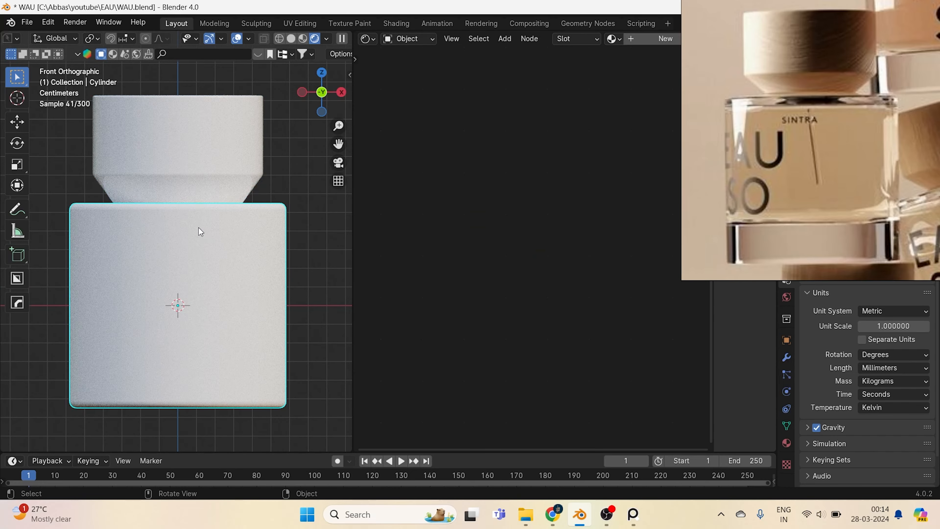
click(665, 38)
scroll(510, 229, up, 4)
drag(519, 265, 466, 265)
click(416, 371)
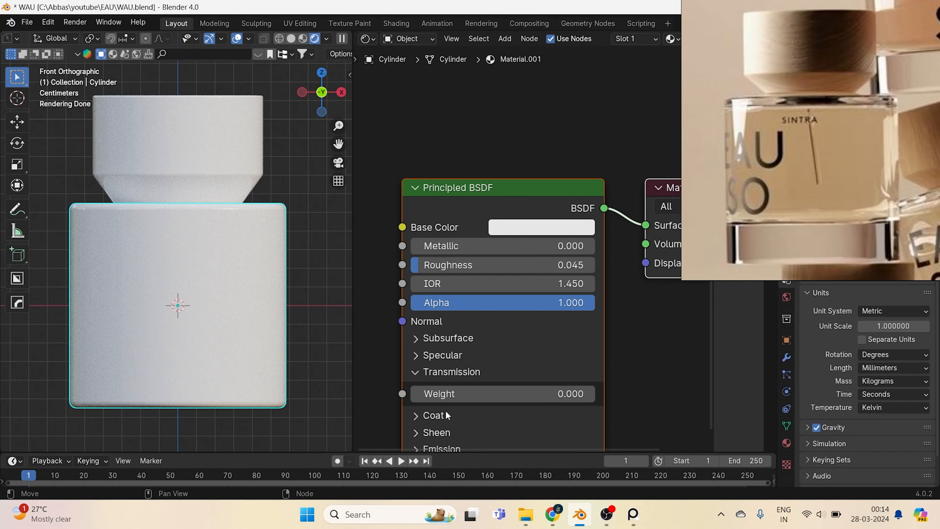
drag(445, 393, 555, 394)
middle_drag(262, 354, 265, 312)
key(KP_1)
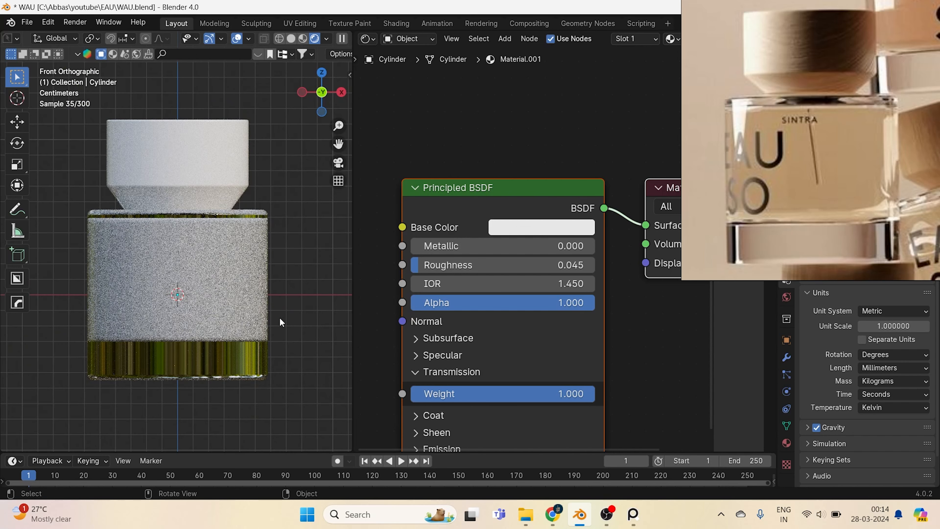
Add a Solidify modifier with a thickness of 3 mm to the outer bottle cylinder.
click(787, 357)
drag(807, 203, 736, 97)
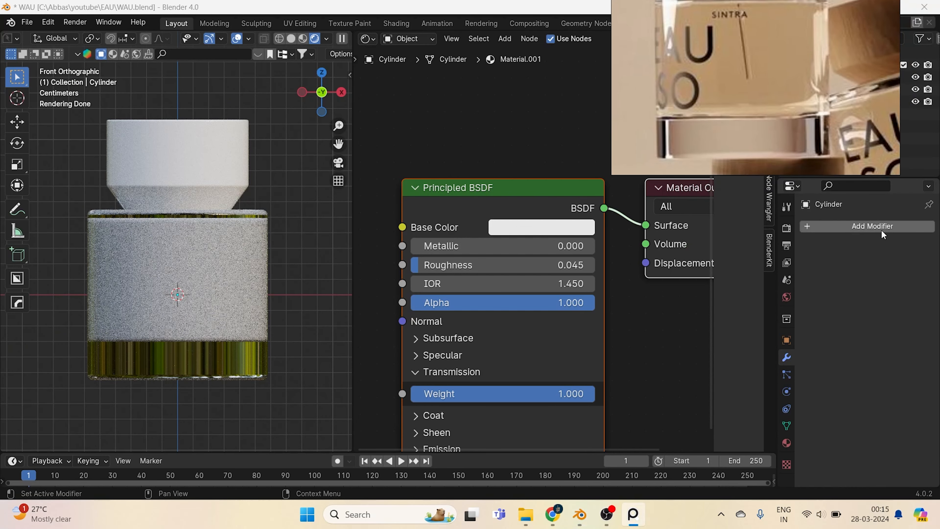
click(872, 227)
text(SOL)
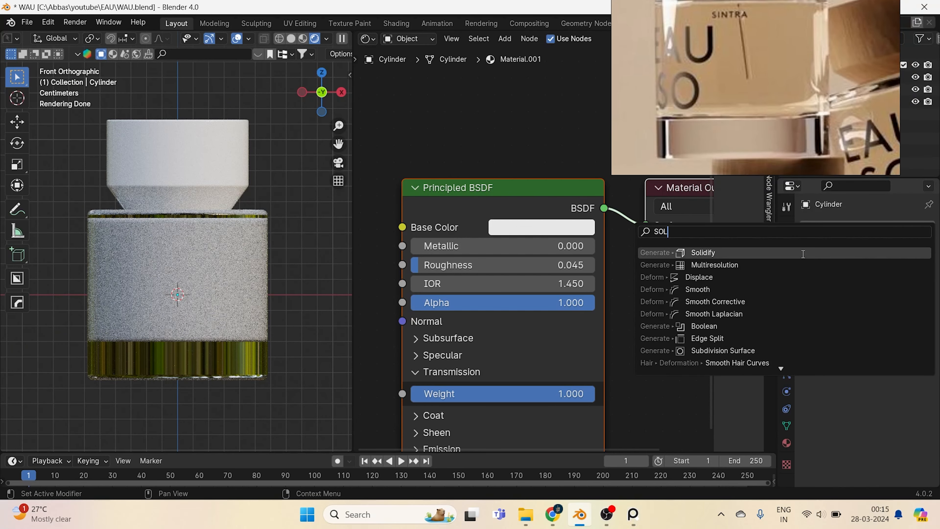
click(803, 254)
text(1)
key(Return)
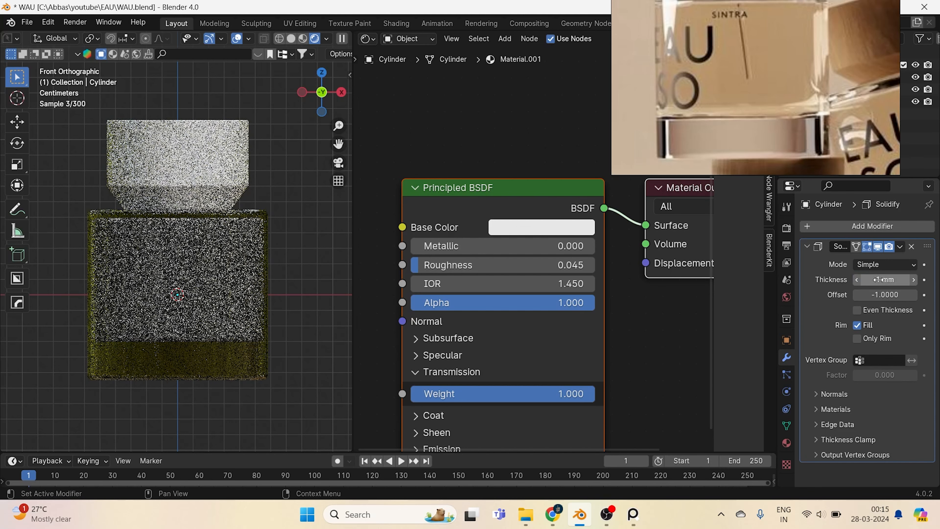
text(2)
key(Return)
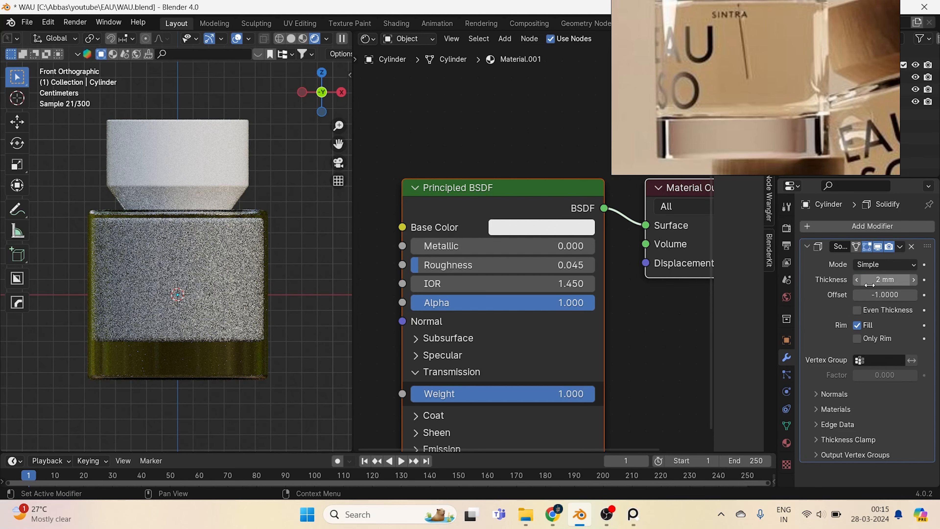
text(3)
key(Return)
Select the inner liquid cylinder through wireframe shading and give it a new material with a pale golden-yellow base colour.
key(z)
click(148, 280)
click(231, 342)
key(z)
click(247, 289)
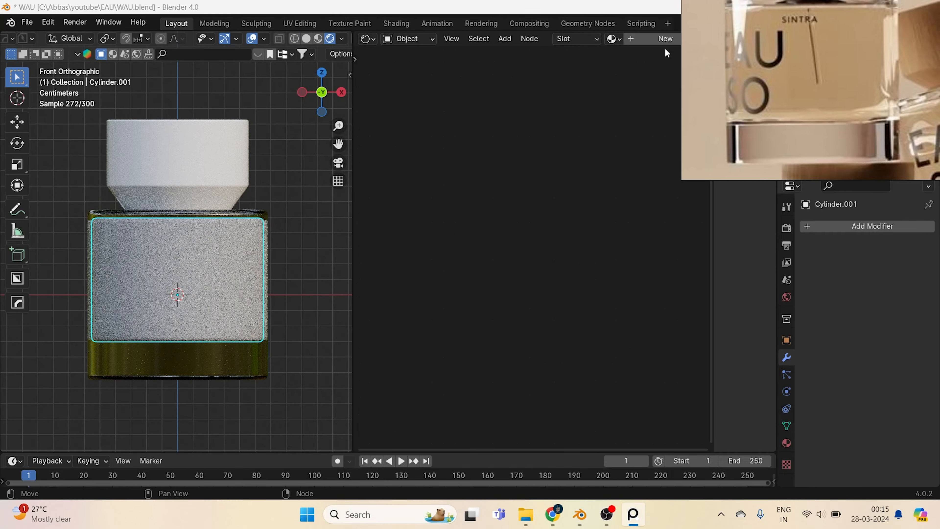
click(663, 39)
scroll(513, 223, up, 3)
click(514, 222)
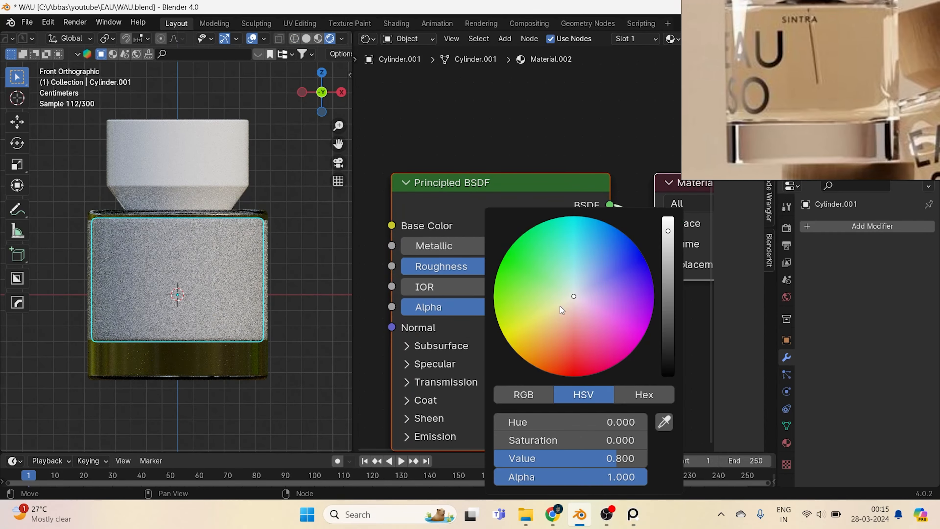
drag(559, 306, 550, 308)
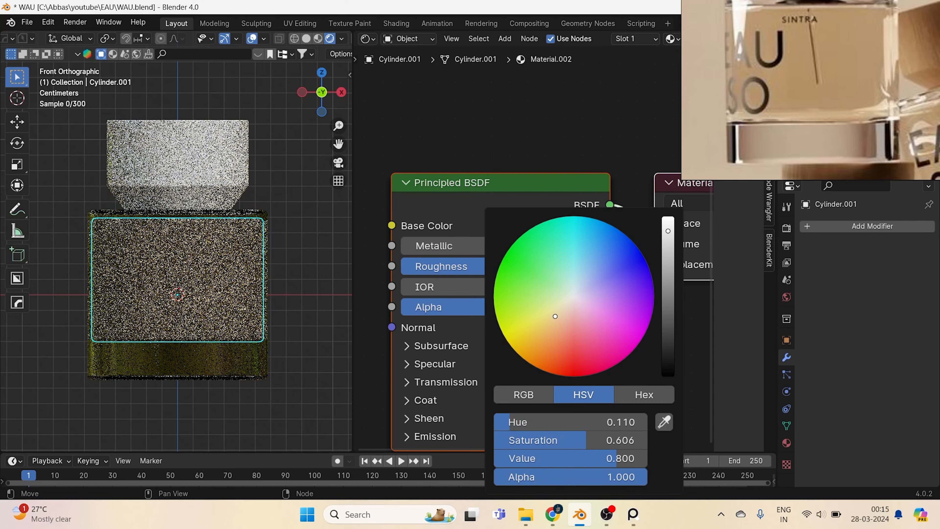
Set the liquid material's roughness to 0.104 and its transmission weight to 1.
drag(462, 261, 385, 261)
click(427, 385)
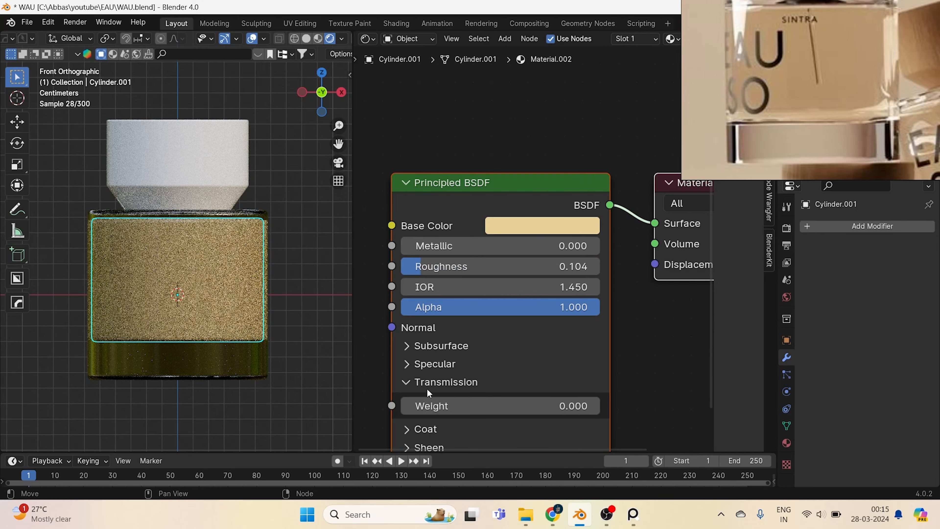
drag(429, 406, 592, 406)
click(308, 281)
scroll(288, 282, down, 2)
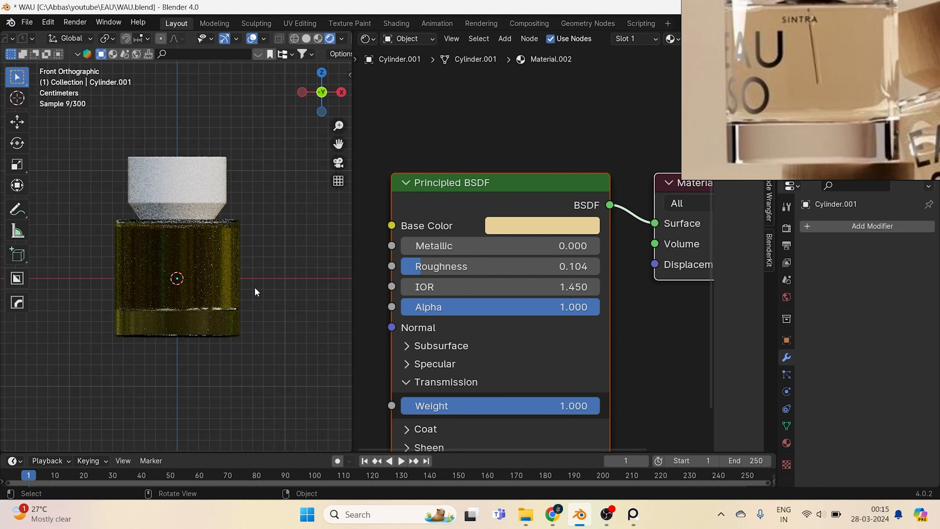
Parent the inner liquid cylinder and the cap to the outer bottle as Object, and return the viewport to solid shading.
key(z)
click(187, 301)
click(199, 311)
click(199, 309)
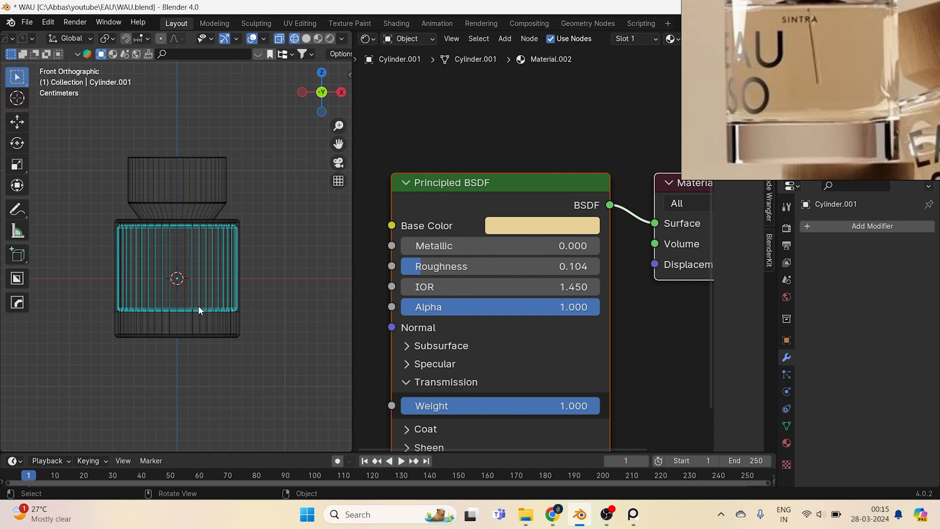
shift+click(206, 190)
shift+click(237, 223)
key(ctrl+p)
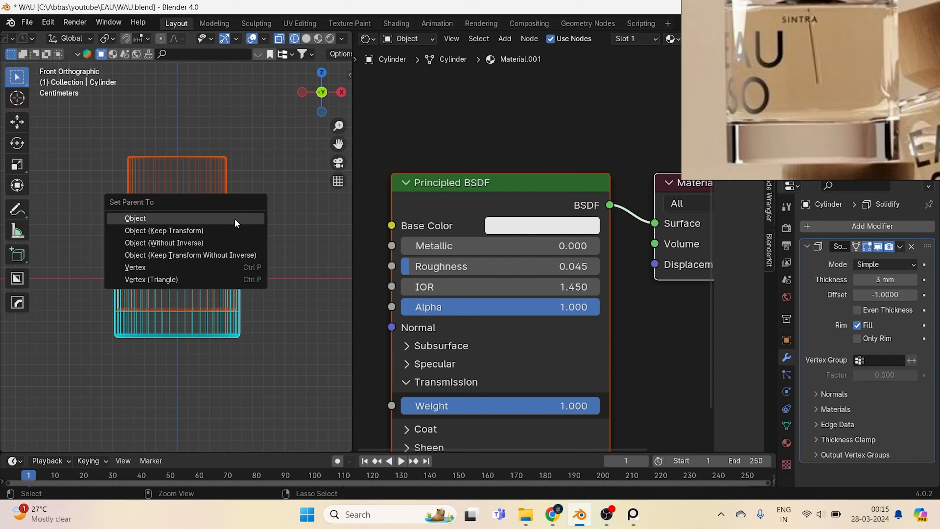
click(234, 218)
key(shift+z)
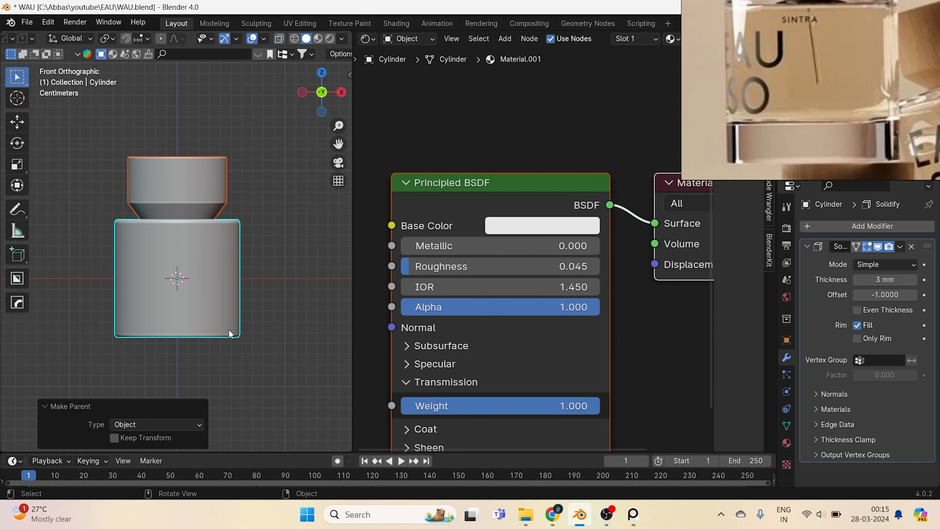
Move the outer bottle with its parented parts up about 56.3 mm along the Z axis so its base rests at ground level.
click(228, 336)
key(g)
key(z)
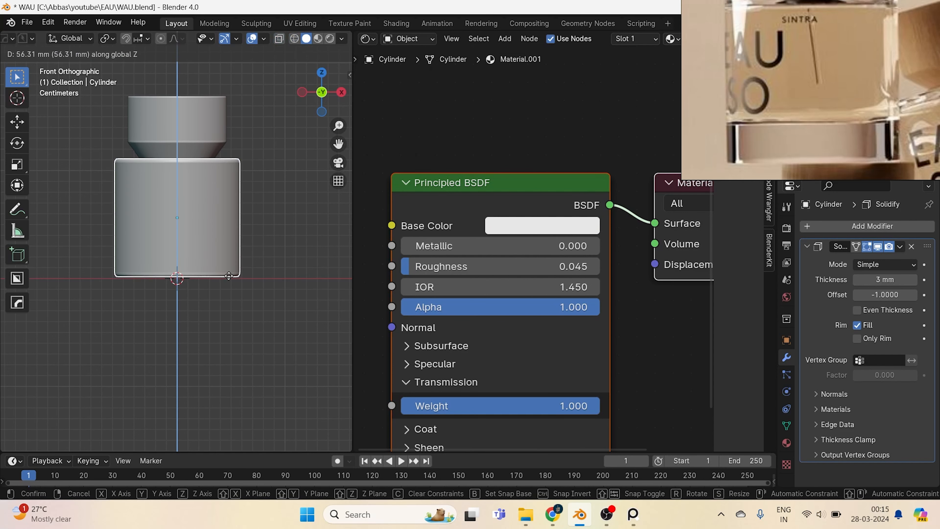
click(225, 280)
key(Tab)
scroll(220, 266, up, 1)
key(Tab)
Switch the viewport to rendered shading with the sidebar shown, and save the file.
key(z)
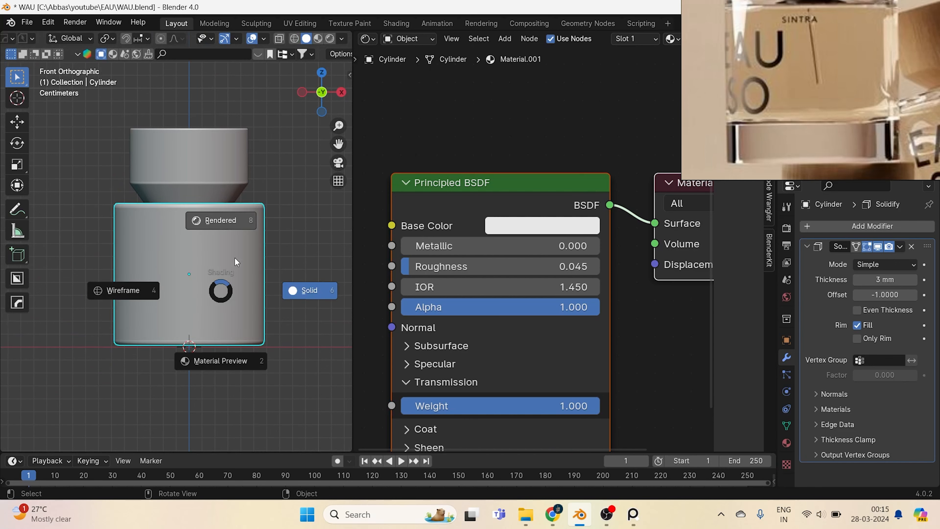
click(226, 239)
shift+middle_drag(251, 268, 242, 305)
key(n)
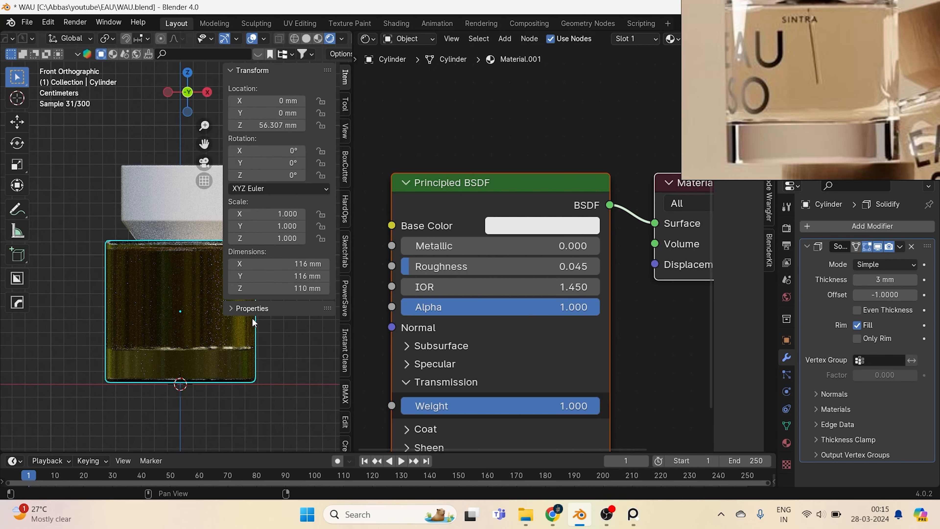
key(ctrl+s)
Search the BlenderKit materials for WOOD.
scroll(346, 404, down, 5)
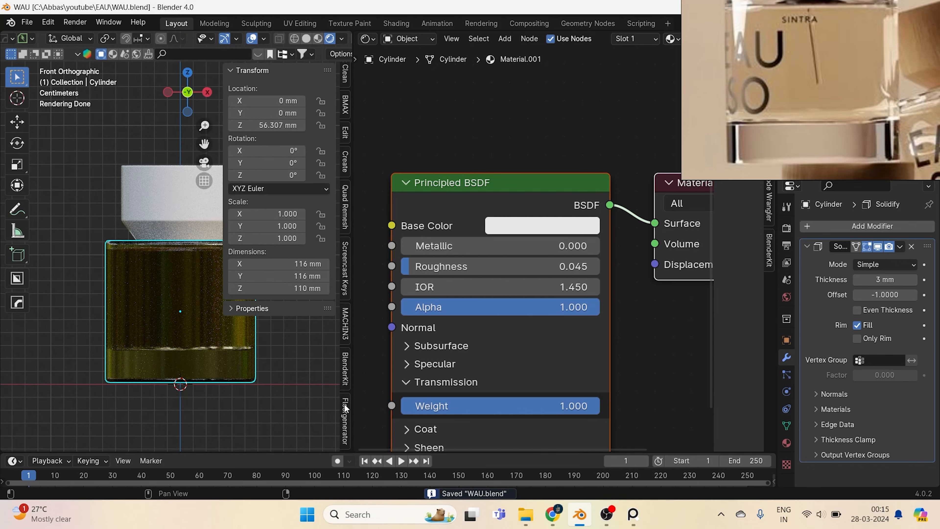
click(345, 388)
click(278, 135)
click(185, 55)
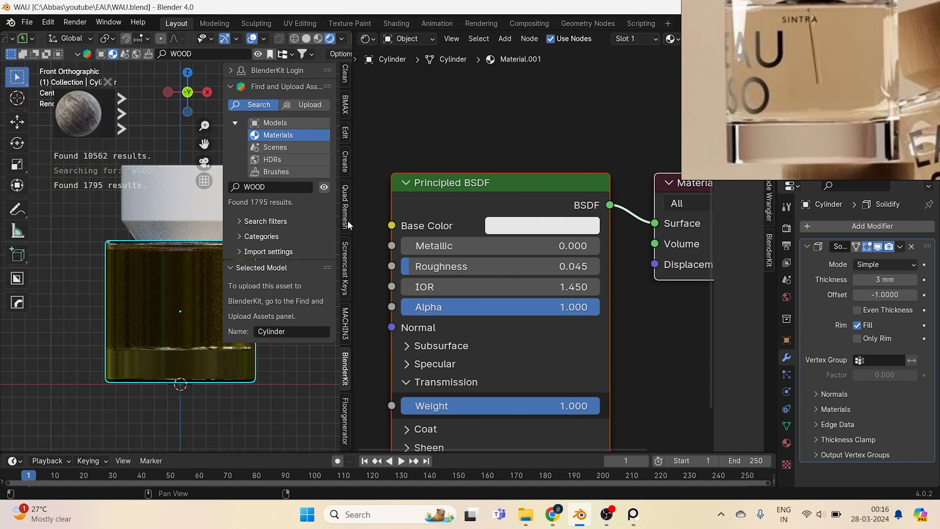
Widen the 3D viewport and apply the light brown Wood material by Andrey Livintsov from the results to the cap.
drag(402, 236, 600, 237)
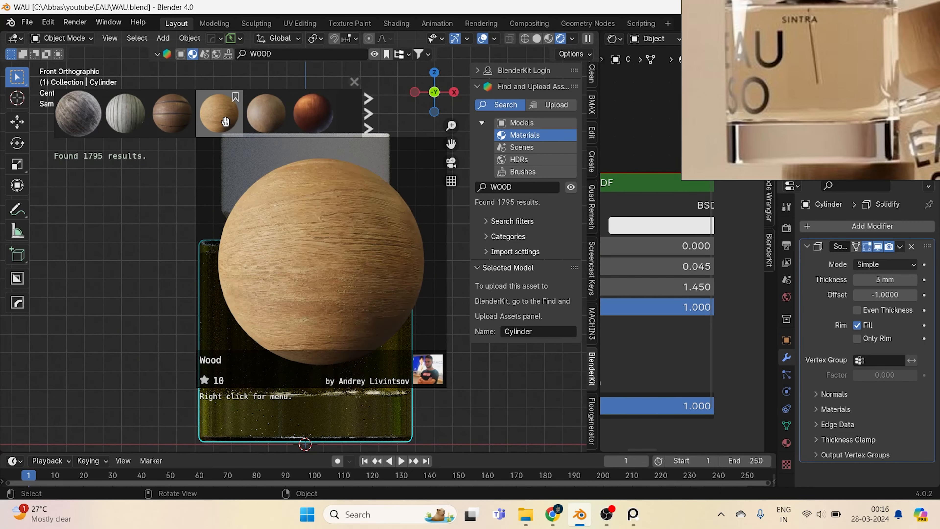
click(298, 203)
drag(214, 113, 237, 156)
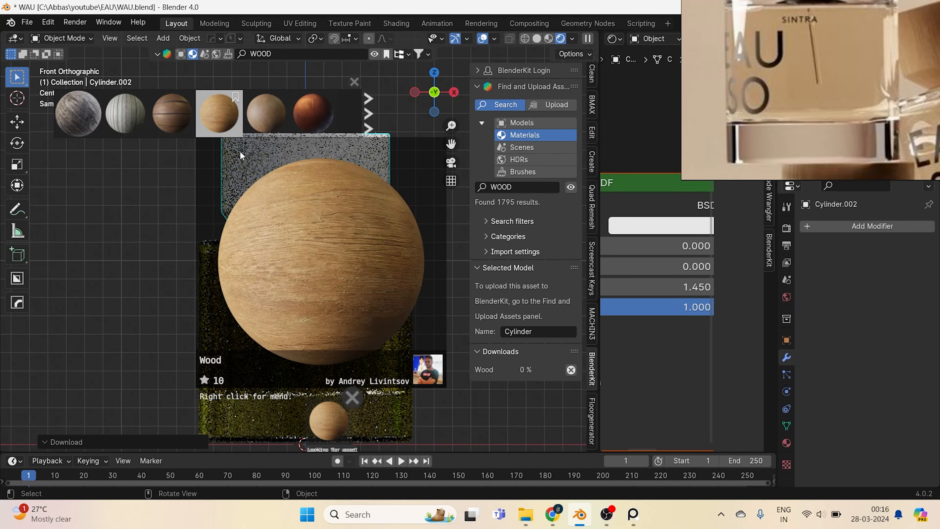
shift+middle_drag(341, 219, 271, 239)
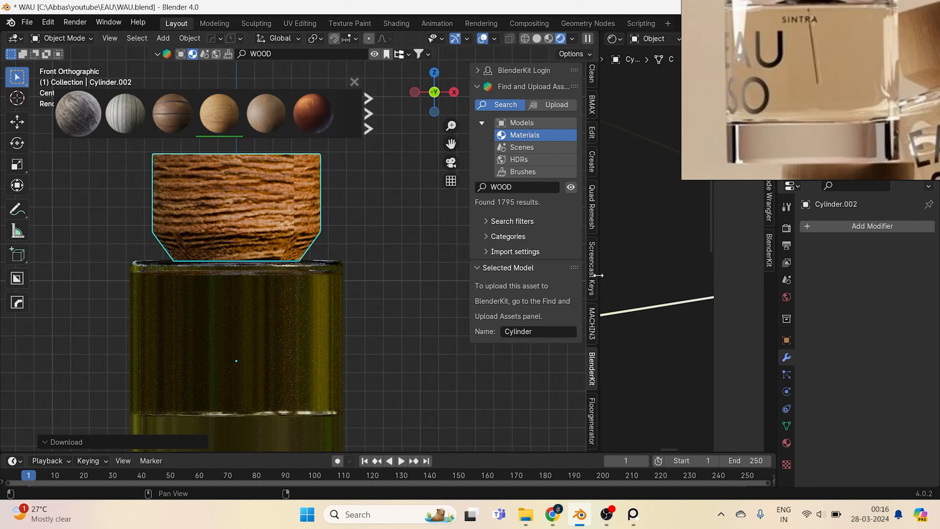
Scale up all of the cap's UVs in the UV Editor so the wood grain looks finer, as in the reference photo.
drag(599, 275, 451, 275)
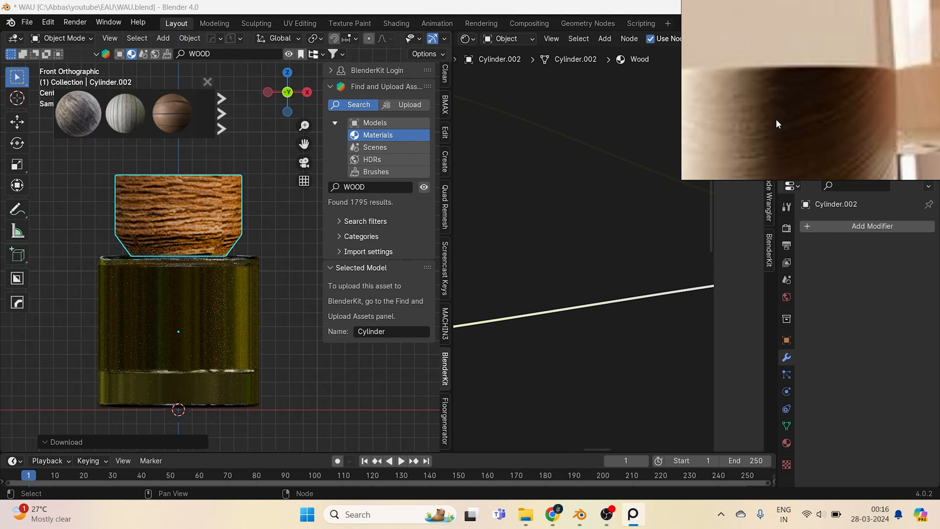
scroll(340, 169, up, 1)
click(467, 38)
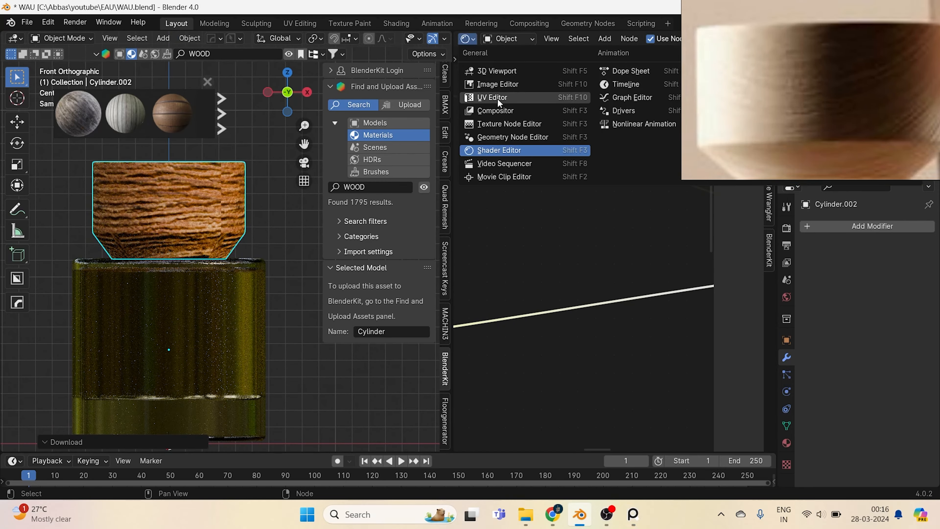
click(498, 99)
key(Tab)
key(a)
key(a)
scroll(618, 250, down, 4)
key(s)
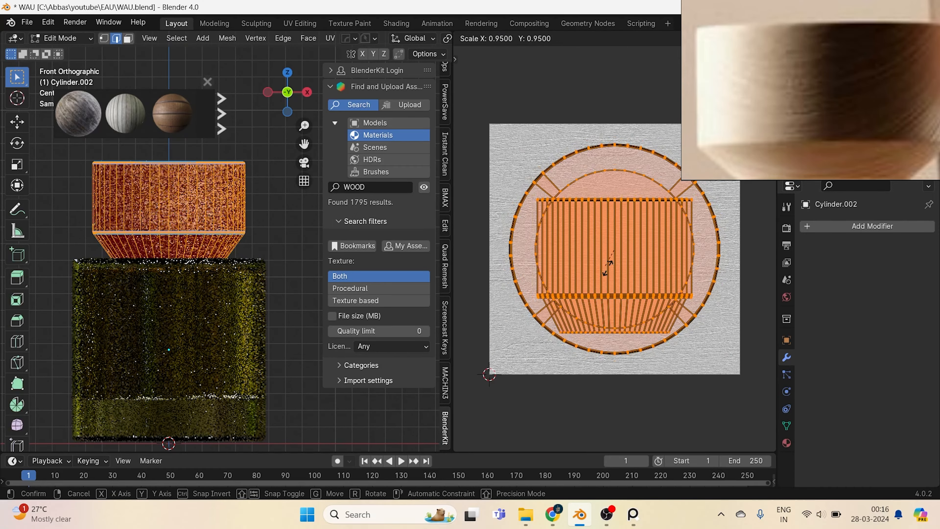
click(607, 280)
key(Tab)
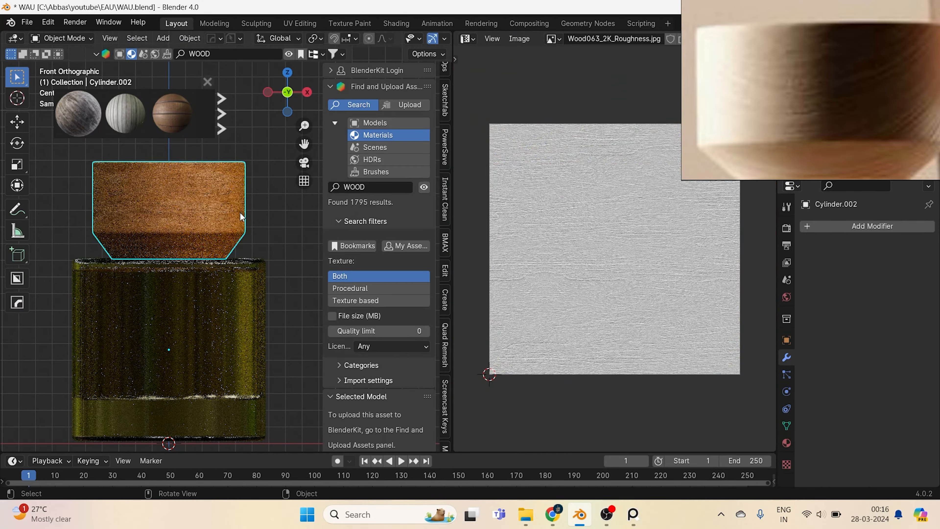
scroll(242, 217, up, 3)
scroll(223, 267, down, 3)
Show the outer bottle's material nodes in an enlarged Shader Editor clear of the reference image, and save the file.
click(203, 234)
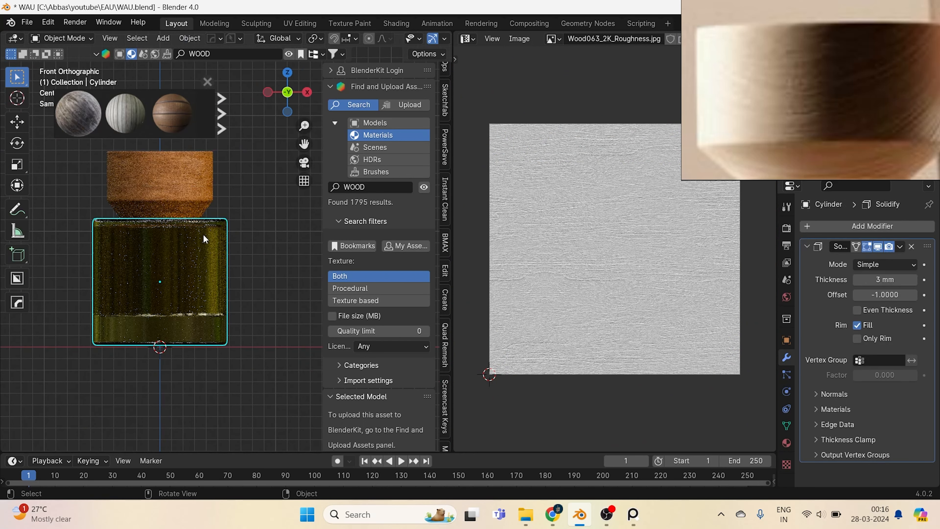
click(468, 39)
click(496, 150)
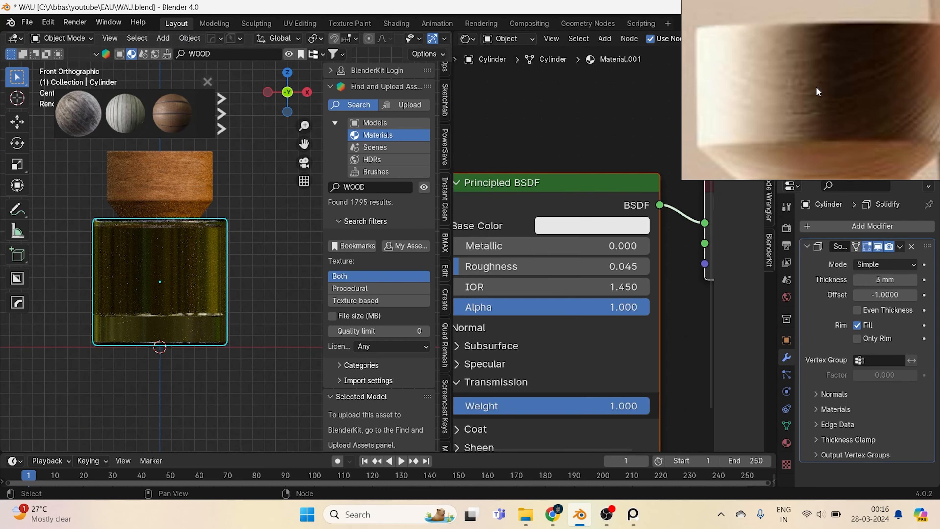
drag(716, 164, 769, 122)
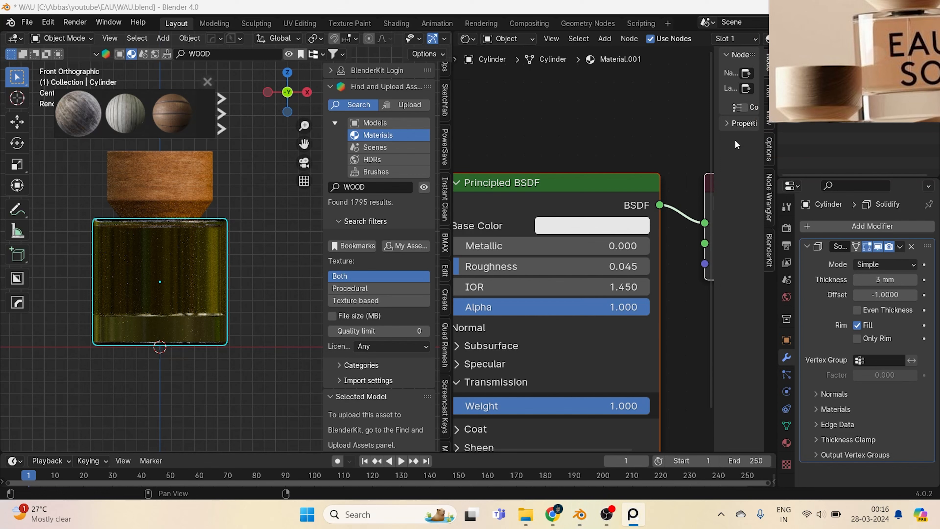
scroll(545, 241, down, 6)
middle_drag(556, 292, 551, 296)
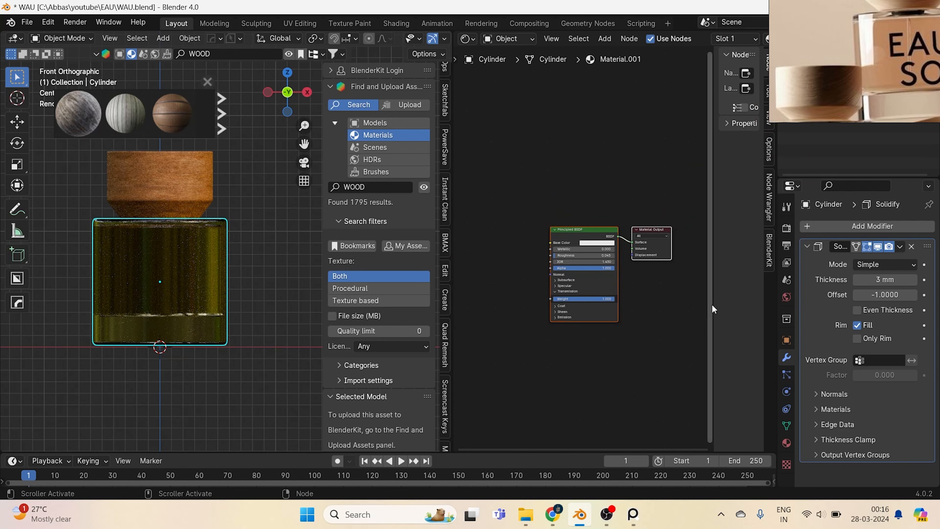
drag(715, 305, 770, 304)
key(ctrl+s)
shift+middle_drag(259, 287, 251, 298)
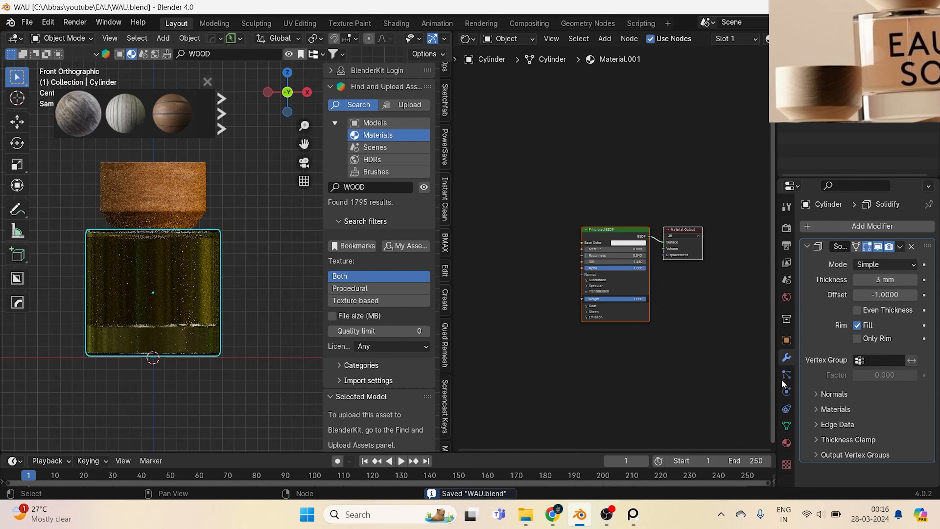
Add a second UV map to the outer bottle and move its Principled BSDF node well away from the Material Output.
click(786, 425)
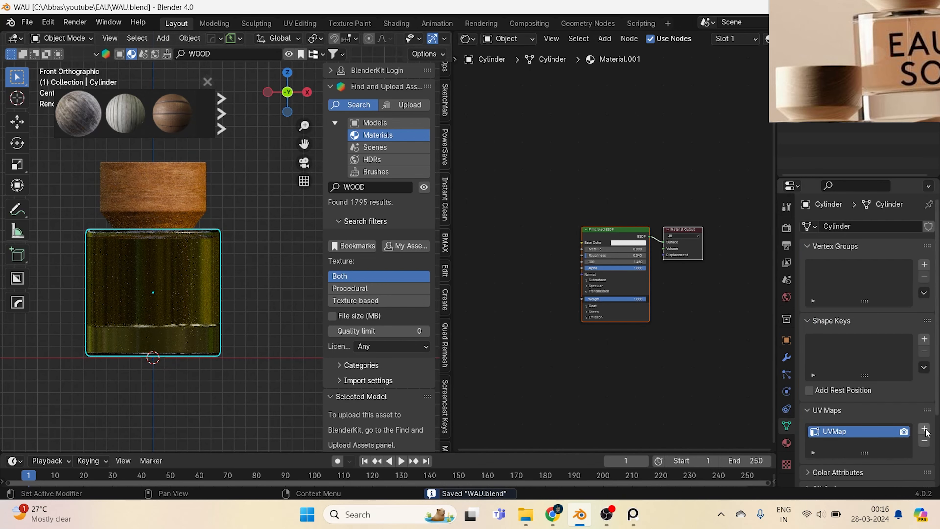
click(925, 430)
click(601, 228)
key(g)
key(x)
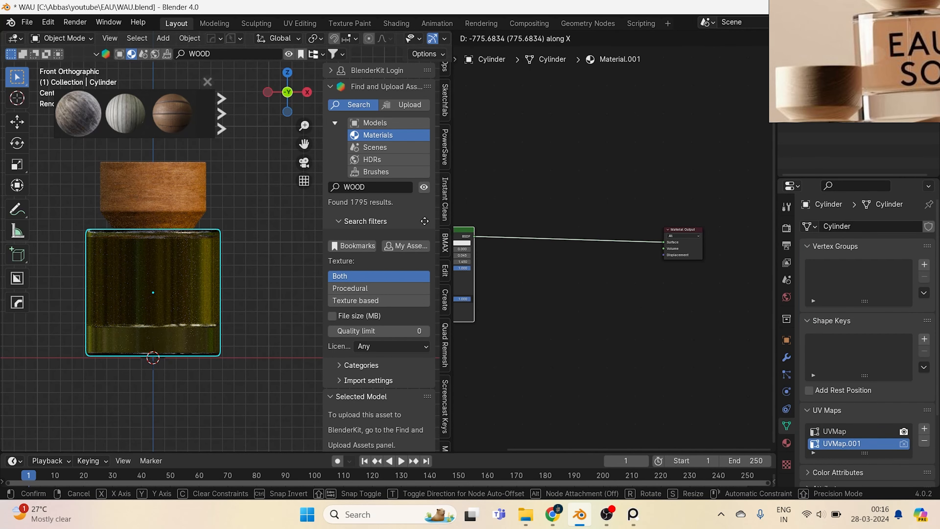
click(584, 229)
drag(584, 232, 511, 247)
Add a UV Map node above the Principled BSDF and set it to UVMap.001.
key(shift+a)
text(UV)
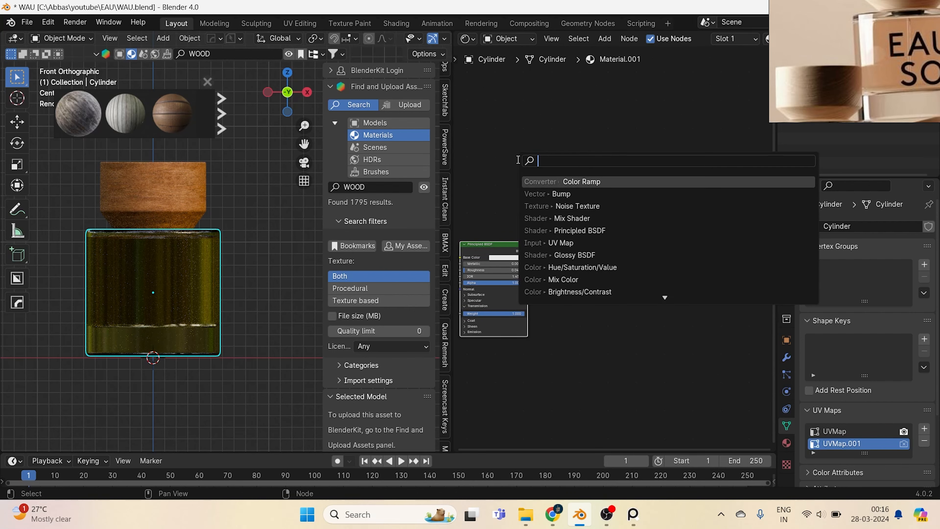
key(Return)
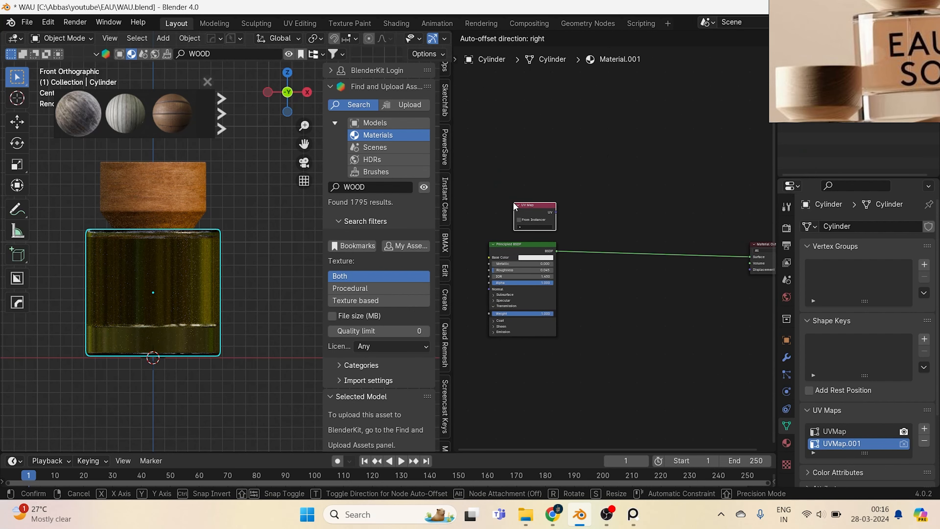
click(492, 223)
click(493, 212)
click(478, 236)
middle_drag(579, 208, 551, 249)
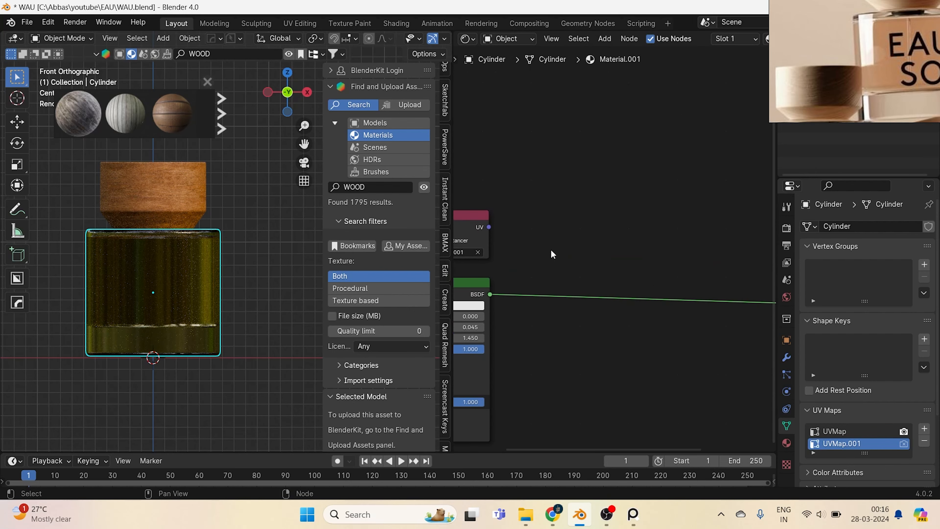
Bring EAU UV.png from the file explorer into the bottle's material as an image texture and set its extension to Clip.
click(526, 514)
drag(211, 125, 537, 265)
key(alt+Tab)
drag(556, 205, 548, 130)
click(549, 204)
click(537, 253)
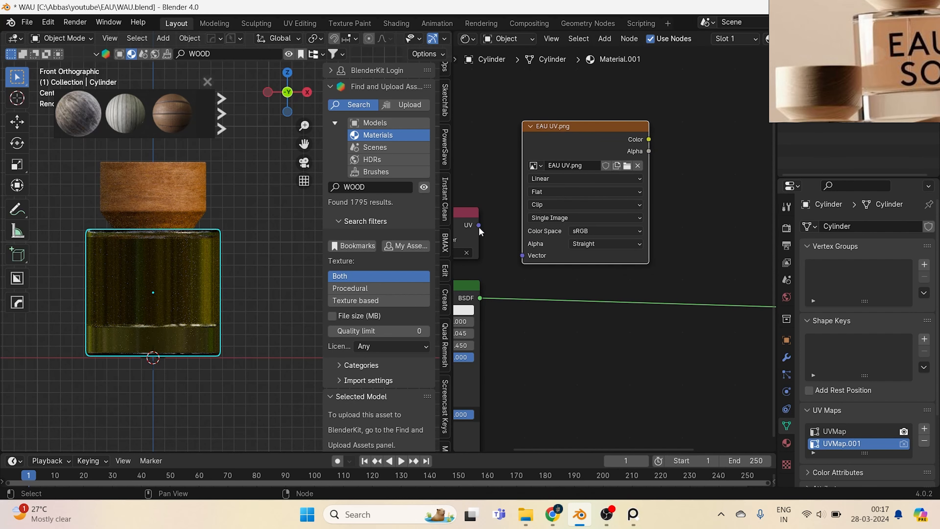
scroll(541, 342, down, 3)
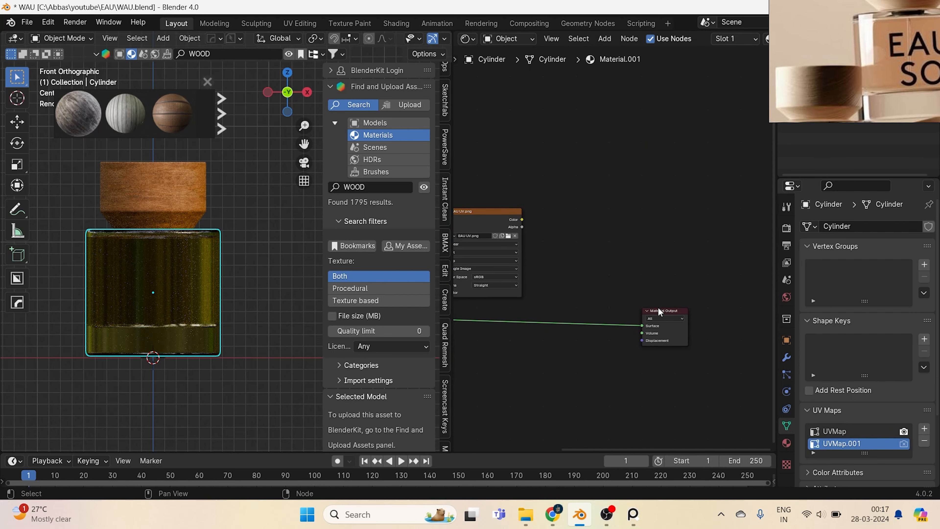
Add a Glossy BSDF node beside the EAU UV.png image texture.
key(shift+a)
text(GLO)
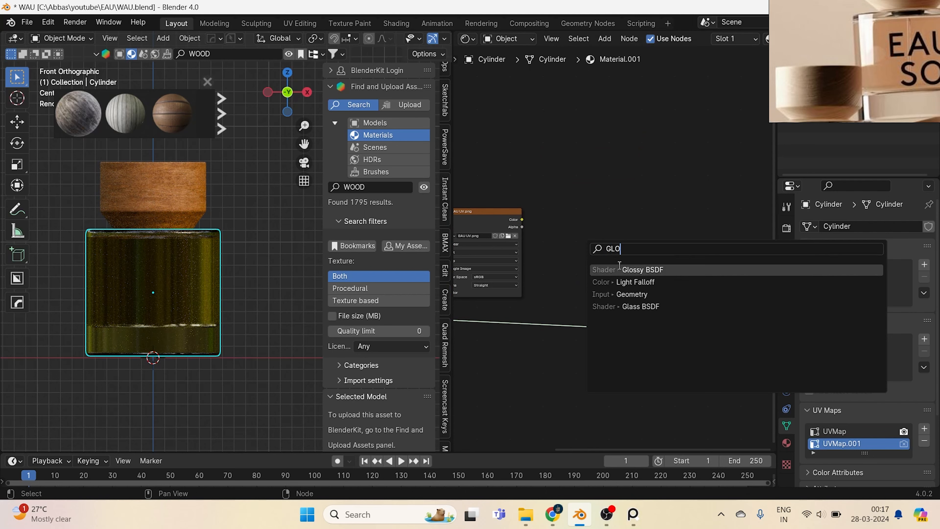
click(620, 266)
click(562, 225)
Insert a Mix Shader between the Principled BSDF and the Material Output.
key(shift+a)
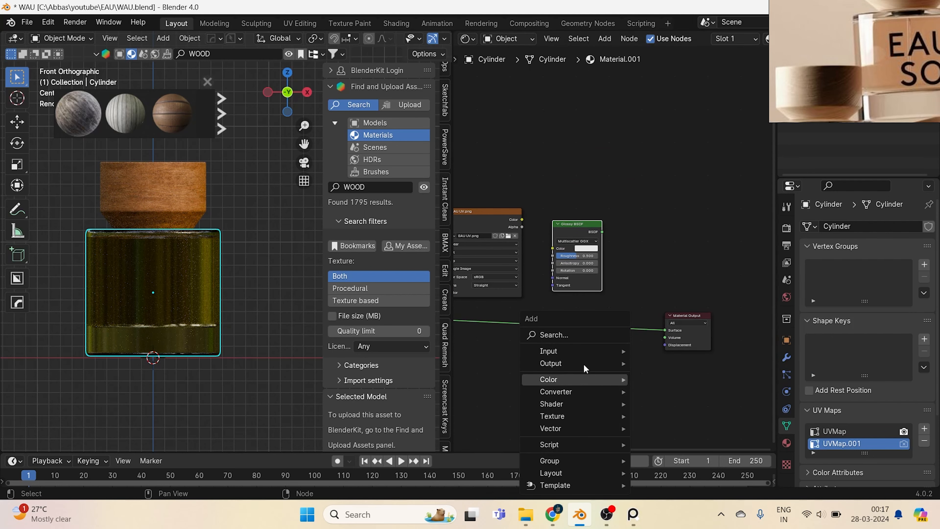
text(MIX)
key(Return)
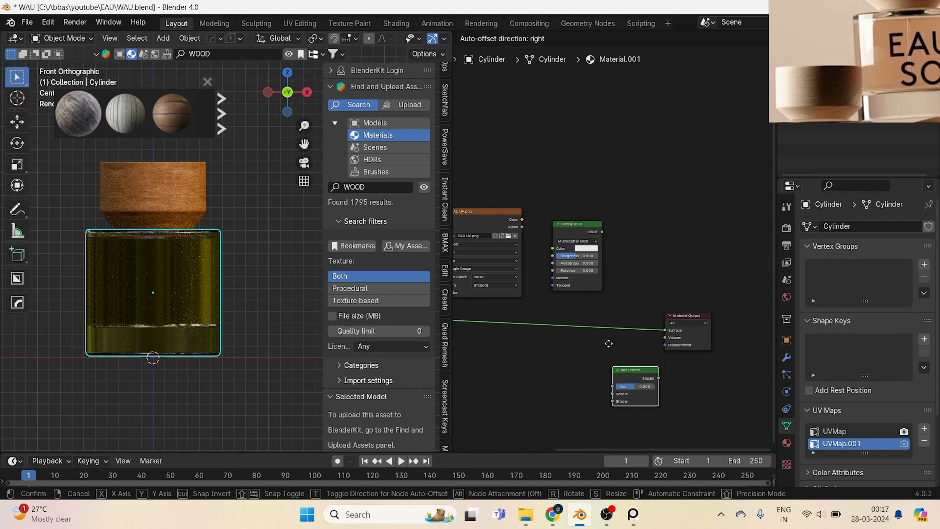
click(592, 307)
Connect the Glossy BSDF to the Mix Shader's second input, with the image's colour driving the gloss colour and its alpha the mix factor.
scroll(596, 234, up, 1)
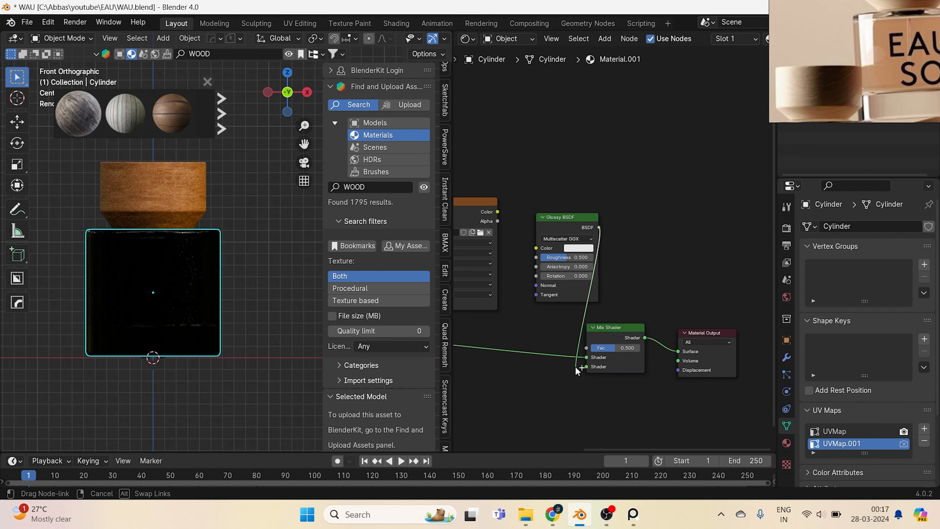
drag(587, 366, 587, 366)
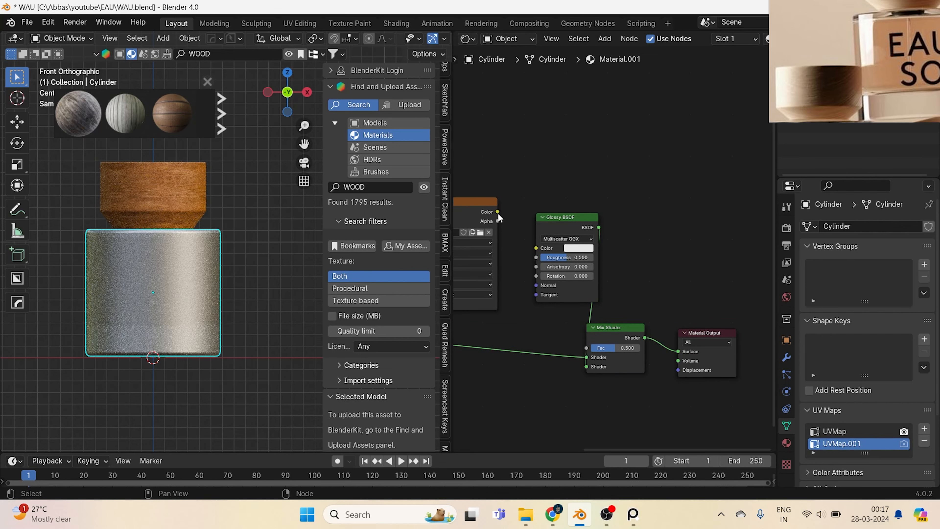
drag(539, 250, 538, 248)
drag(582, 331, 587, 348)
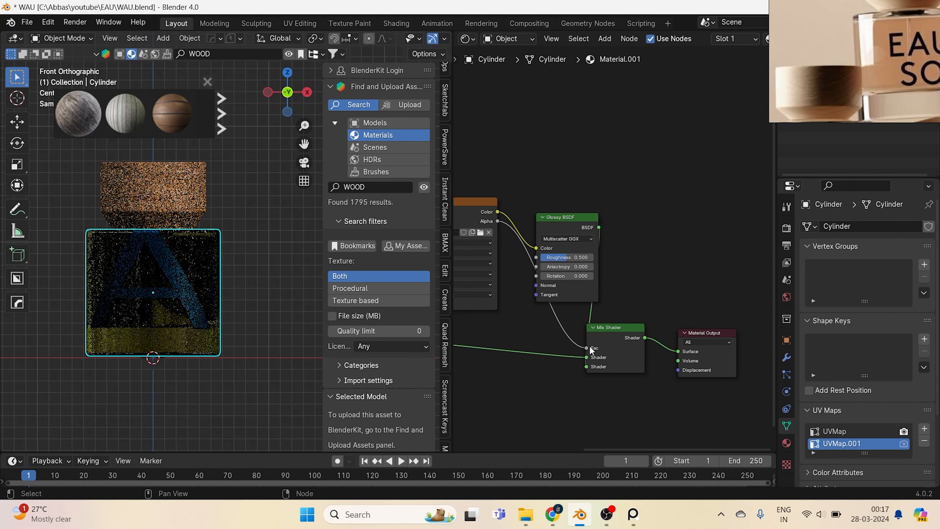
Open the bottle's UVs in the UV Editor and move them all off the EAU SO image.
click(468, 39)
click(490, 97)
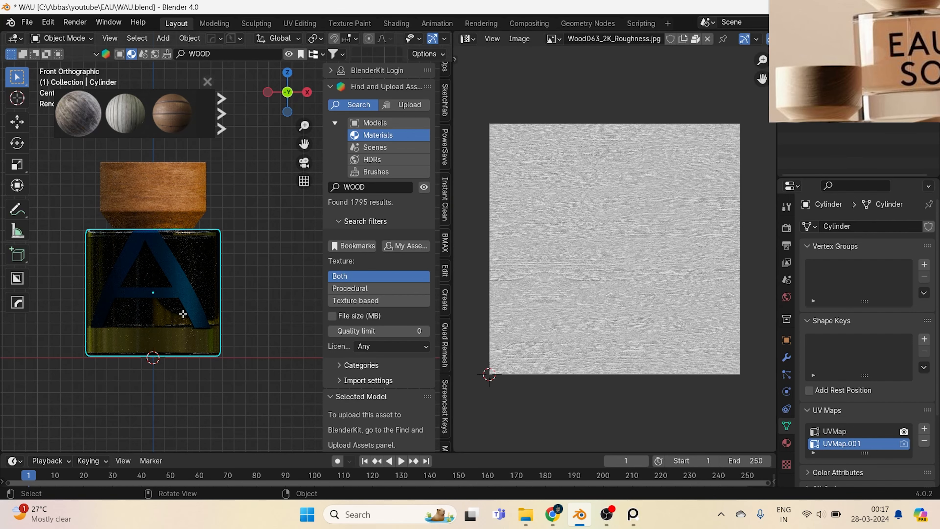
key(Tab)
scroll(657, 291, down, 2)
scroll(657, 292, up, 1)
key(g)
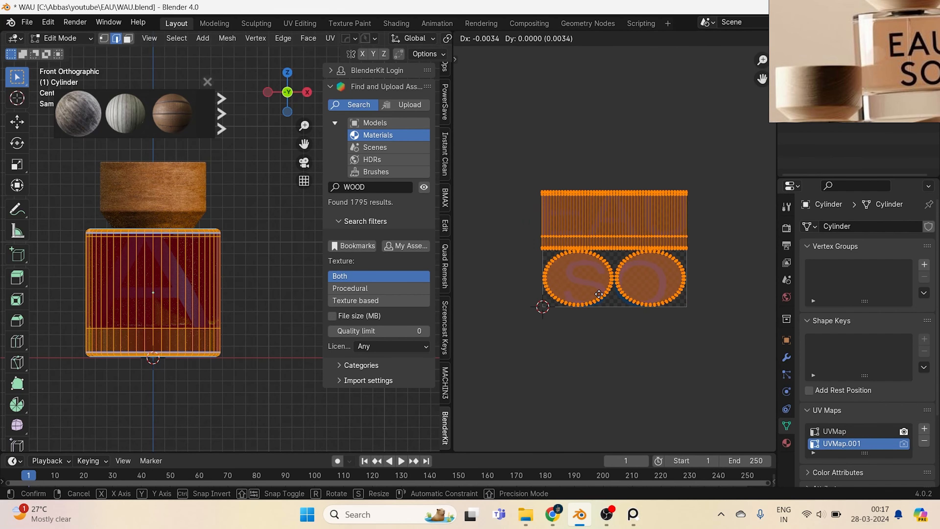
click(464, 294)
Select the bottle's front side faces above the lower edge loop and unwrap them.
key(3)
drag(95, 267, 213, 307)
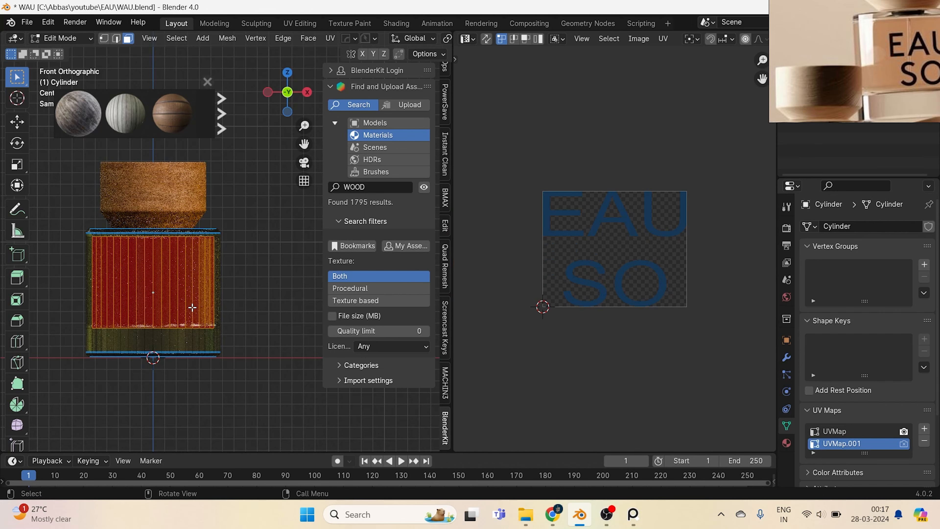
key(u)
click(571, 282)
Enlarge the unwrapped UV island, centre it over the EAU SO image and rotate it 90 degrees.
scroll(602, 282, up, 2)
key(s)
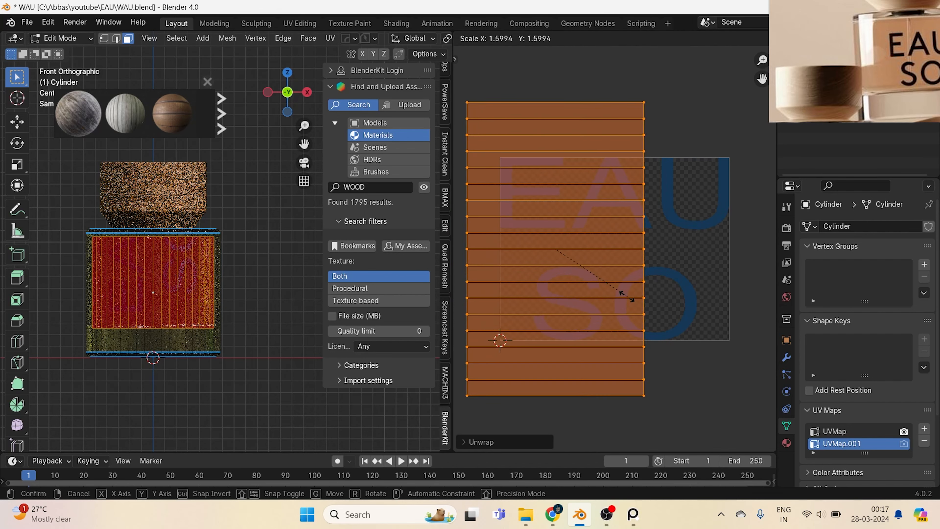
click(636, 252)
key(g)
click(672, 283)
text(r)
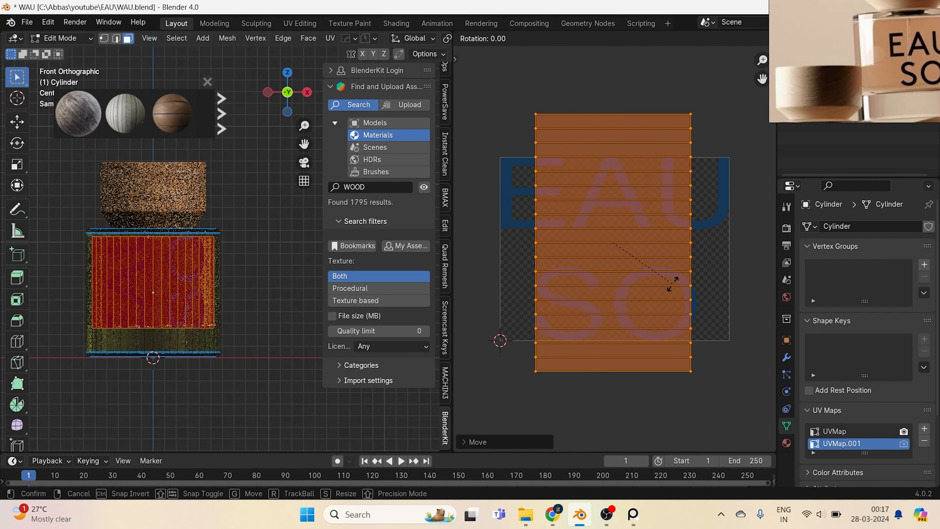
text(90)
key(Return)
key(Tab)
scroll(154, 311, up, 2)
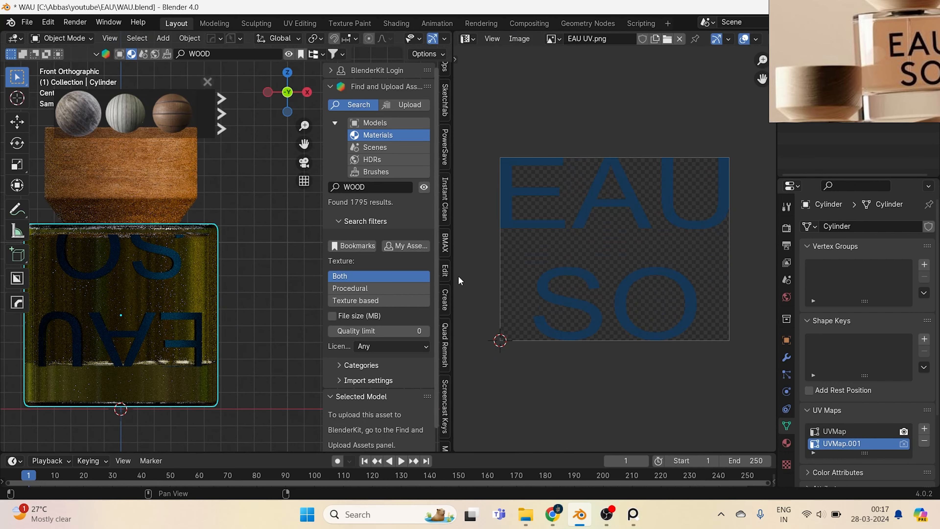
Mirror the UV island on both Y and X so the lettering reads upright on the glass.
key(Tab)
key(u)
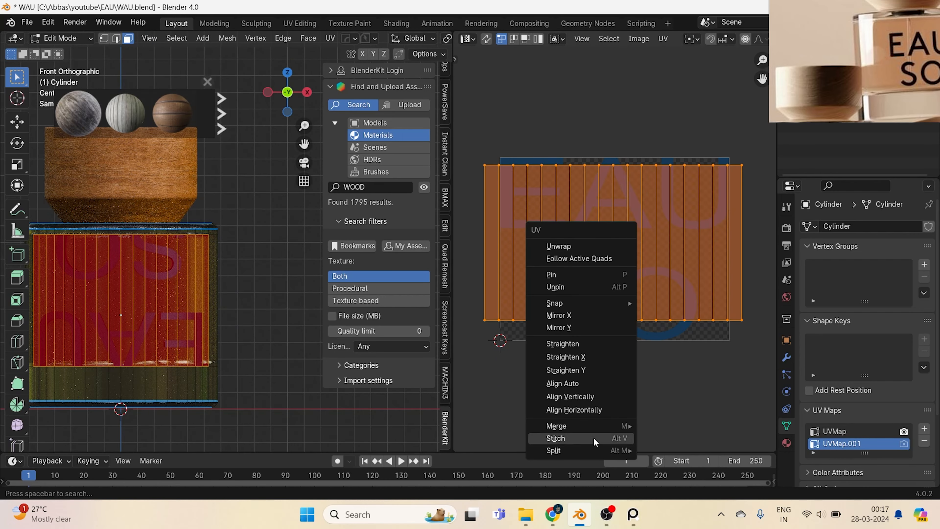
click(573, 327)
key(u)
click(562, 253)
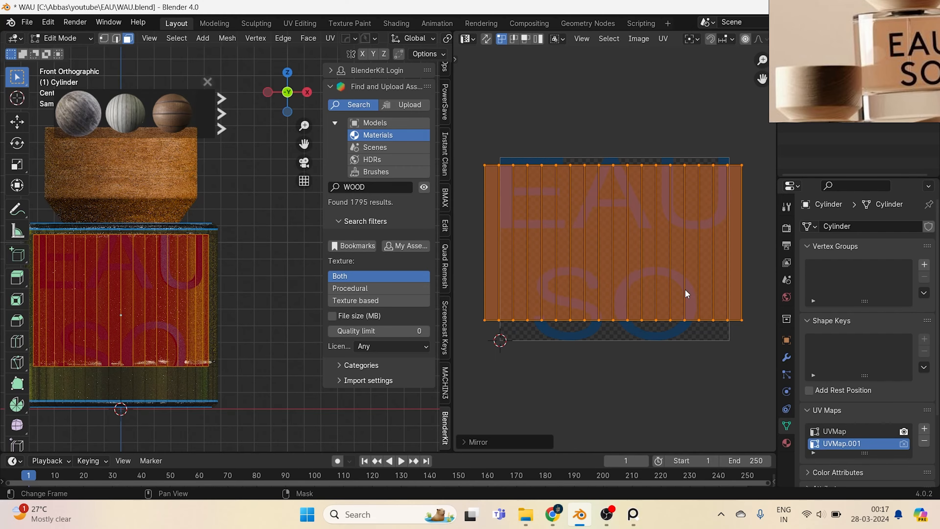
Scale the UV island up beyond the image edges and reposition it so the lettering fits the bottle's front.
key(s)
click(718, 332)
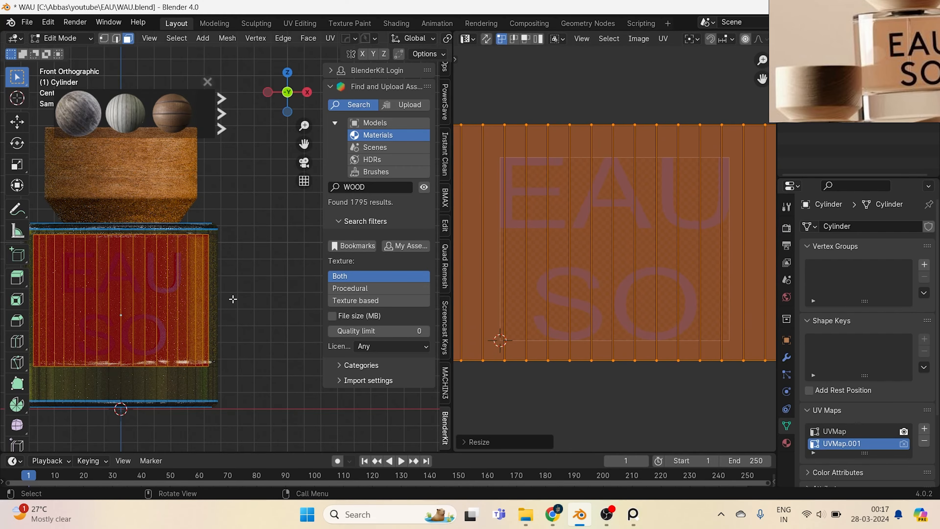
key(Tab)
shift+middle_drag(218, 303, 243, 288)
key(Tab)
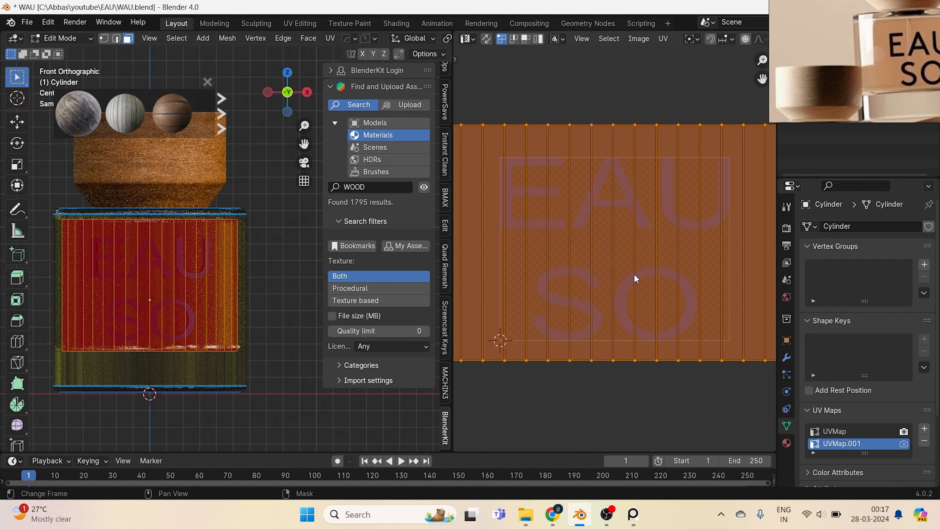
key(g)
click(620, 282)
key(Tab)
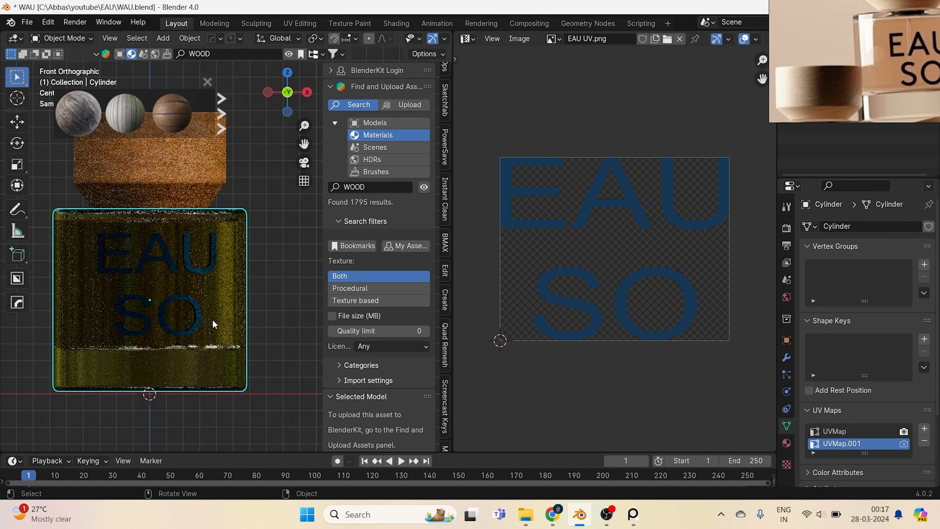
Shift the UV island about 0.04 along X to centre the lettering on the bottle.
key(Tab)
key(g)
key(x)
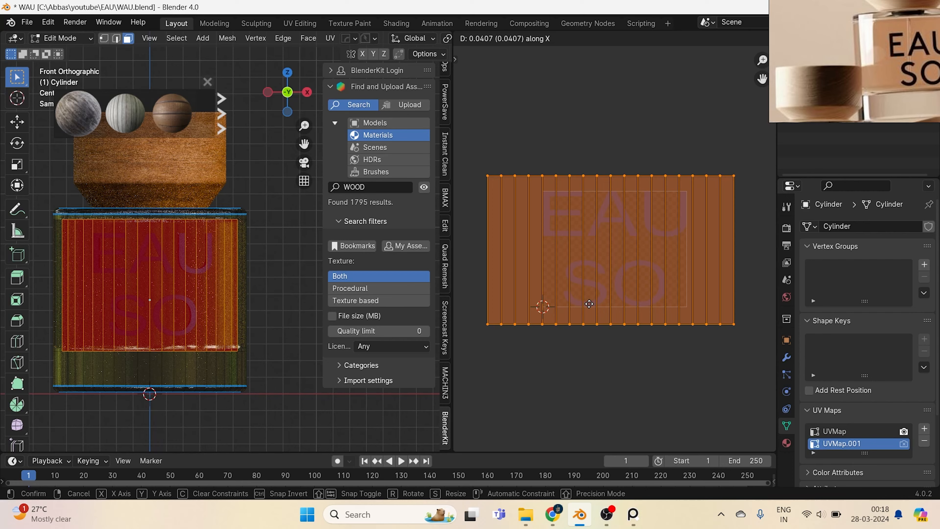
click(590, 304)
key(Tab)
middle_drag(204, 281, 216, 288)
scroll(819, 108, down, 2)
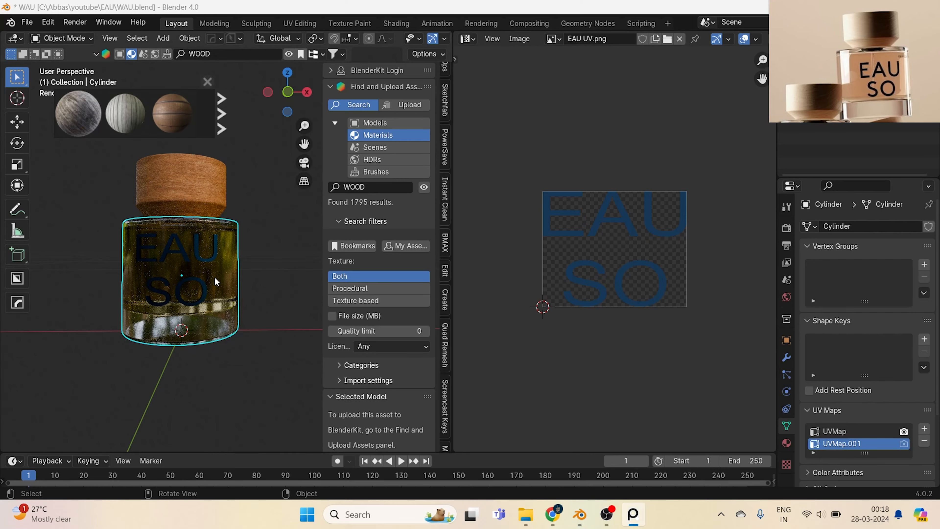
Scale the UV island up further to shrink the lettering to match the reference, and save the file.
key(Tab)
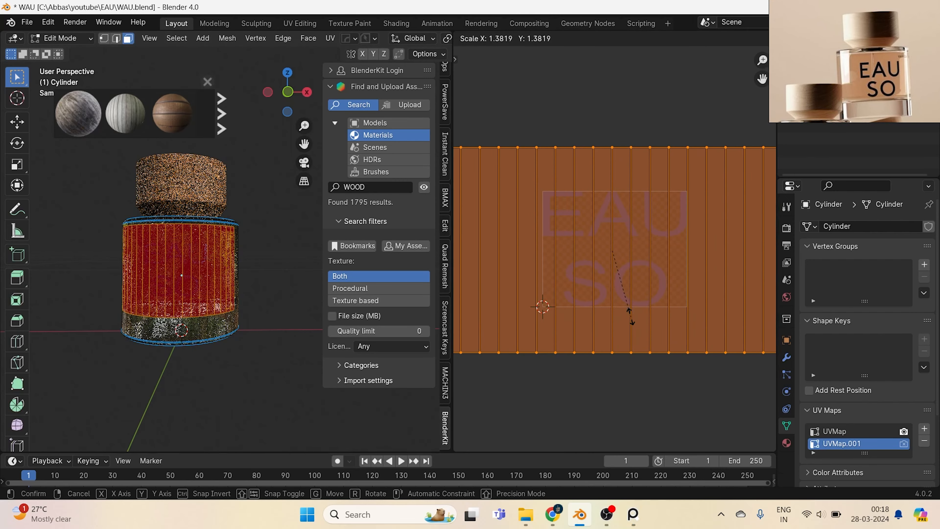
key(Tab)
middle_drag(166, 282, 187, 278)
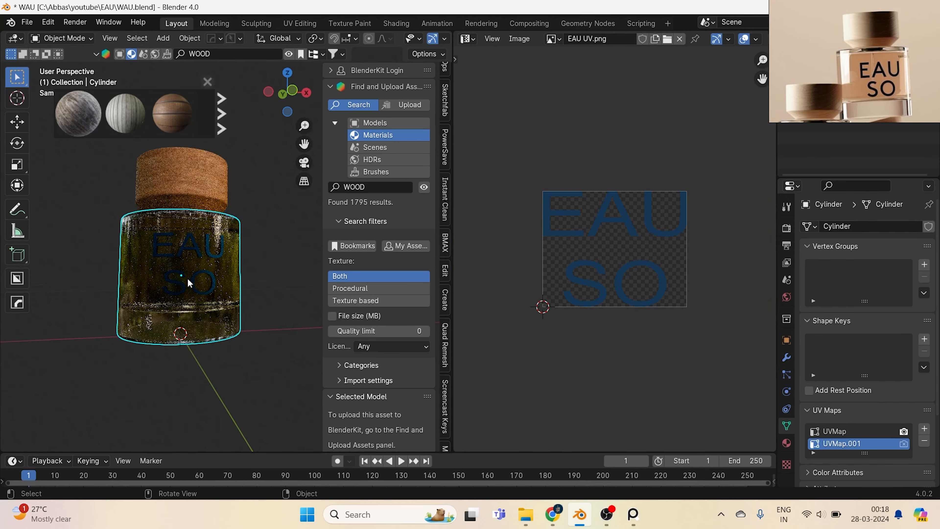
key(KP_1)
key(ctrl+s)
Switch the viewport to wireframe and add a 50-vertex cylinder mesh for the bottle's dip tube.
key(z)
click(190, 250)
scroll(240, 249, up, 1)
key(alt+a)
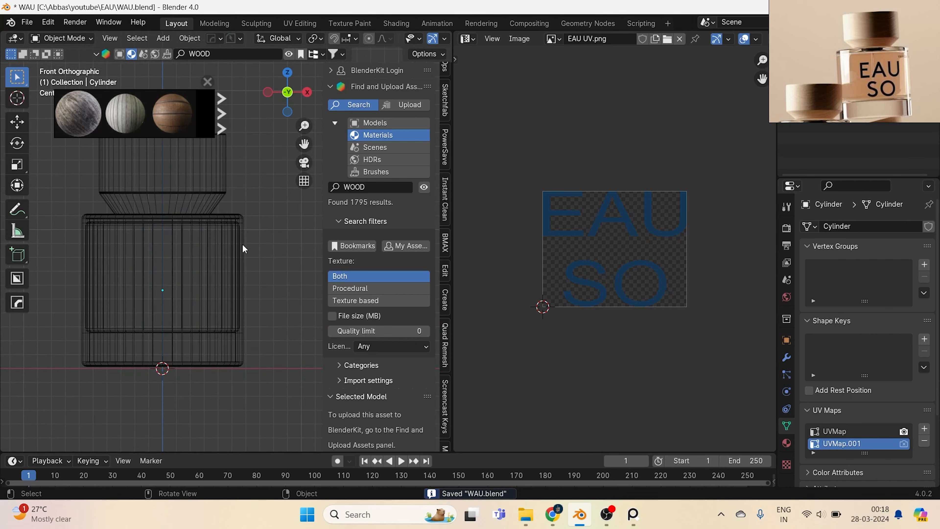
key(shift+a)
mouse_move(142, 239)
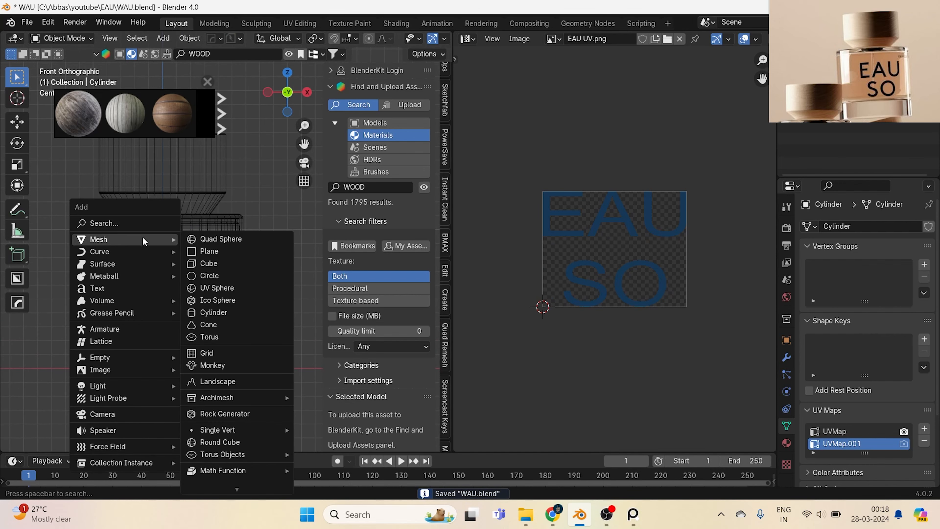
click(209, 313)
Scale the new cylinder down evenly until it is about a tenth of the bottle's width.
scroll(245, 326, down, 4)
key(s)
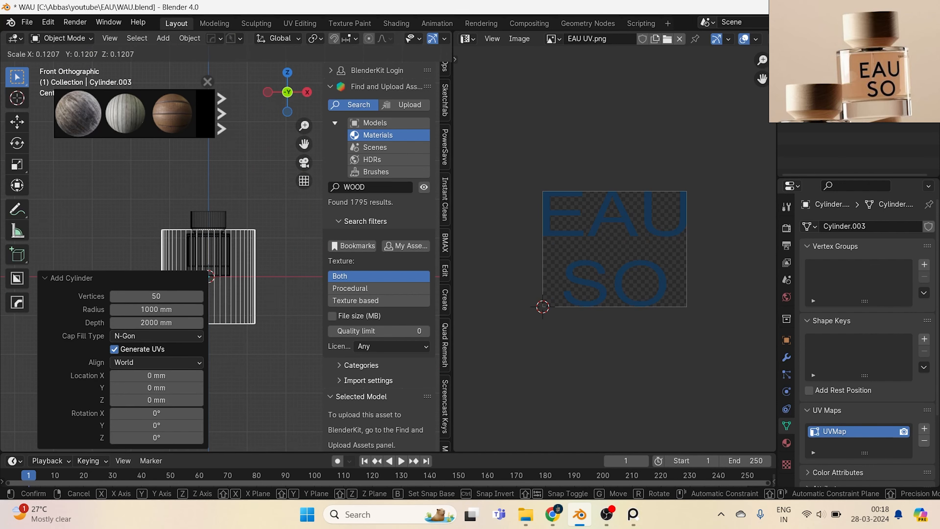
click(209, 291)
scroll(243, 335, up, 2)
key(s)
click(207, 309)
scroll(210, 339, up, 1)
scroll(212, 343, up, 2)
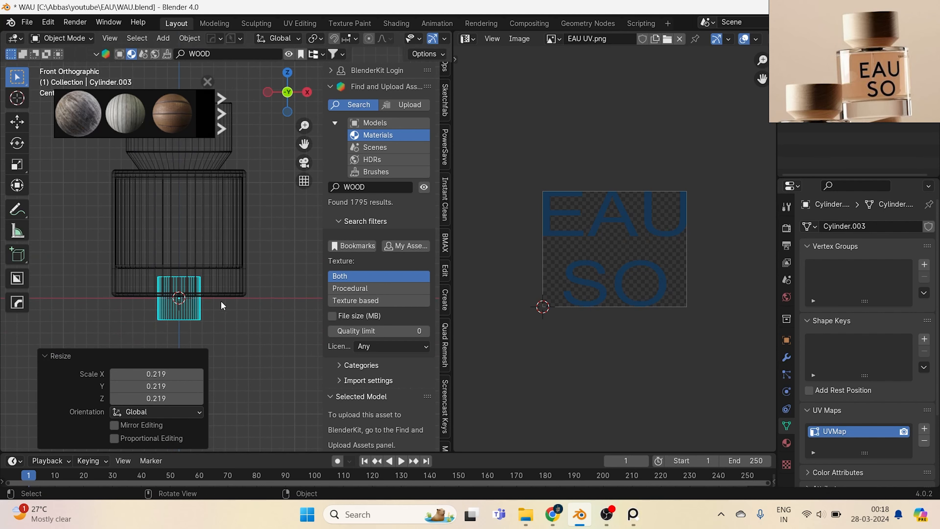
key(s)
click(176, 329)
shift+middle_drag(174, 325, 179, 338)
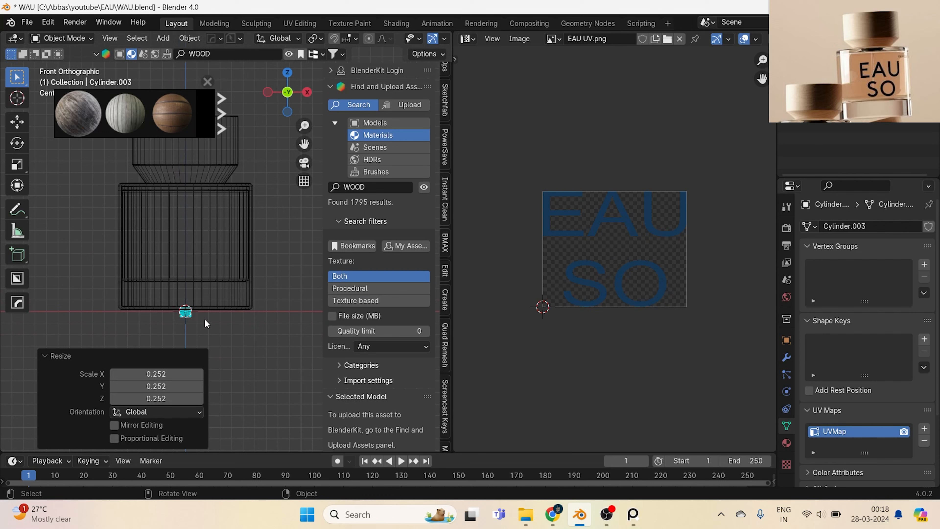
Raise the small cylinder about 69 mm along Z into the bottle and stretch it along Z.
key(g)
key(z)
click(208, 247)
key(s)
key(z)
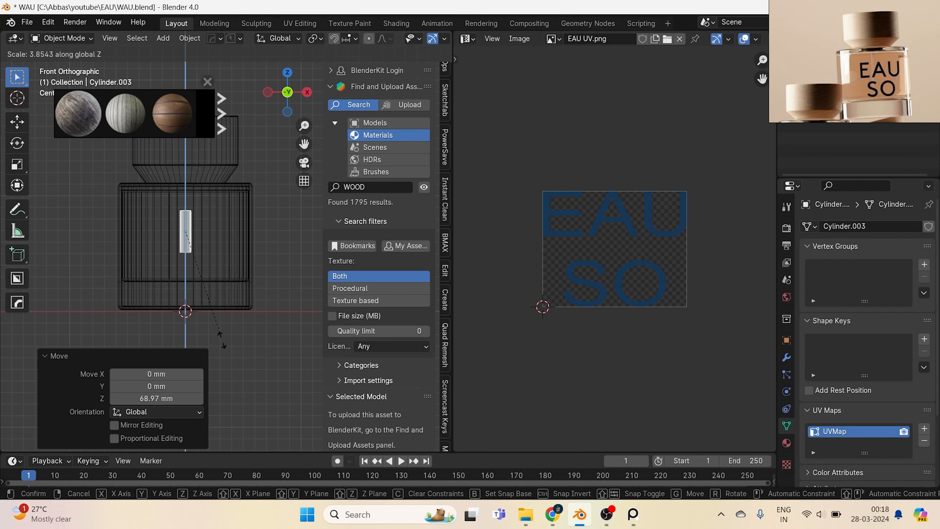
click(244, 429)
Slim the cylinder by scaling it evenly to 0.806, then lengthen it along Z by a factor of 1.227.
scroll(244, 429, up, 1)
key(s)
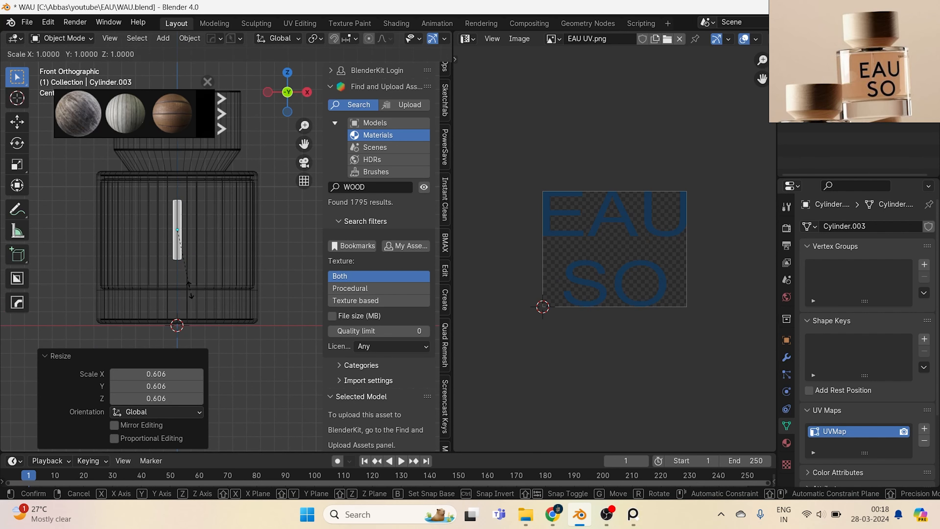
click(200, 302)
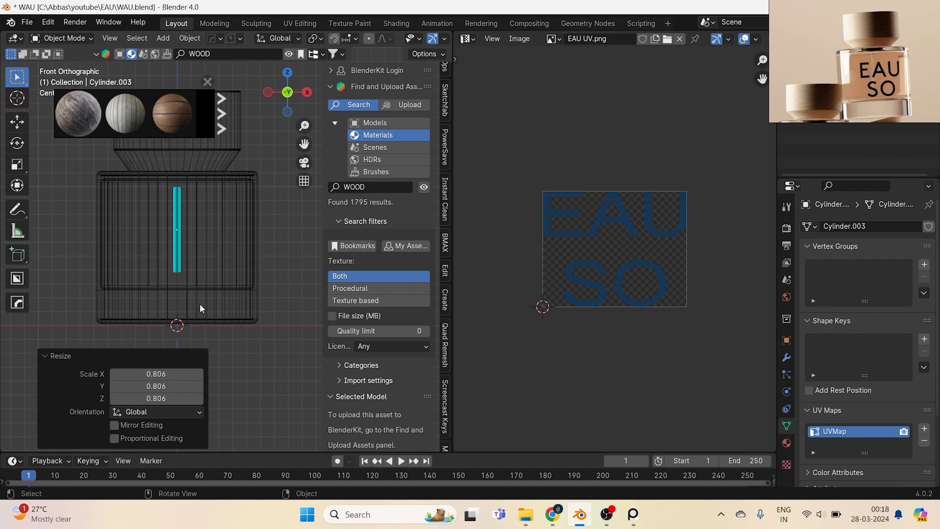
key(s)
key(z)
click(456, 278)
Check the tube in the reference photo, scale the cylinder to 0.871 and lengthen it along Z by about 1.1.
scroll(842, 82, up, 5)
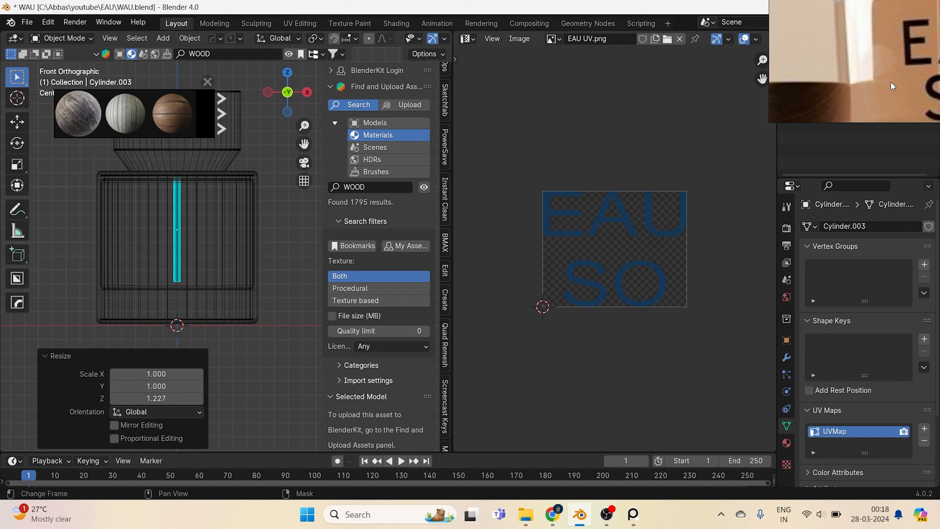
middle_drag(891, 82, 878, 103)
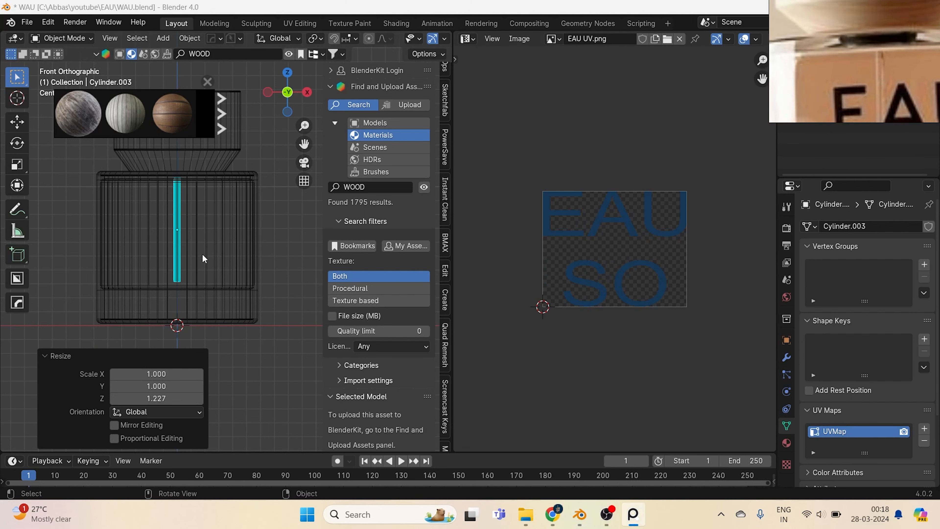
click(240, 351)
click(178, 256)
click(178, 257)
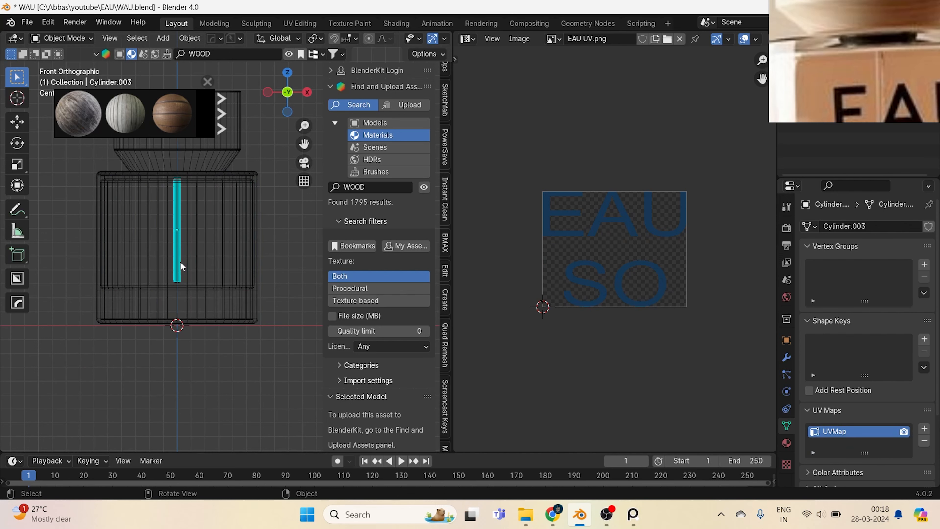
key(s)
click(179, 257)
key(s)
key(z)
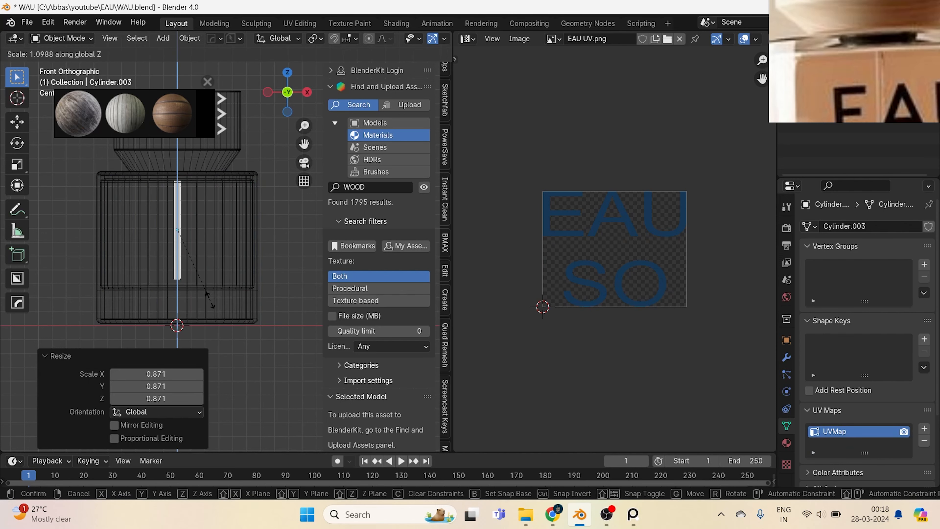
click(209, 300)
Move the tube's lower end about 9.5 mm towards negative X and 4.2 mm down to slant it.
key(Tab)
drag(165, 287, 187, 273)
key(g)
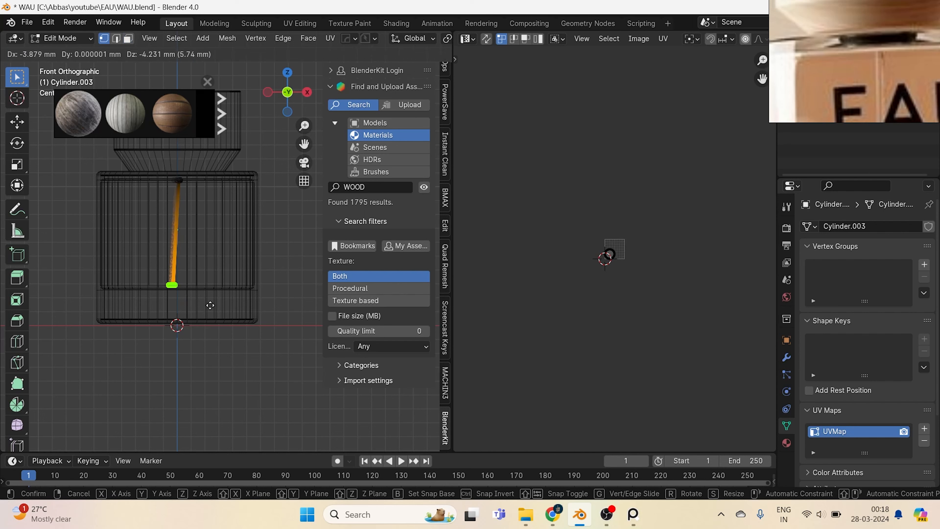
click(202, 305)
Add one loop cut at the tube's middle and move it about 7 mm along X and 2.8 mm down.
click(172, 248)
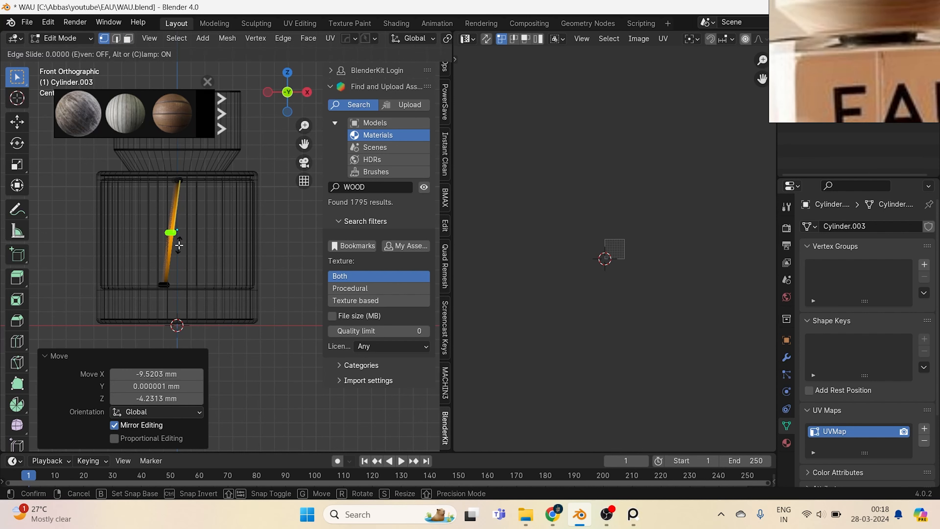
click(173, 248)
key(g)
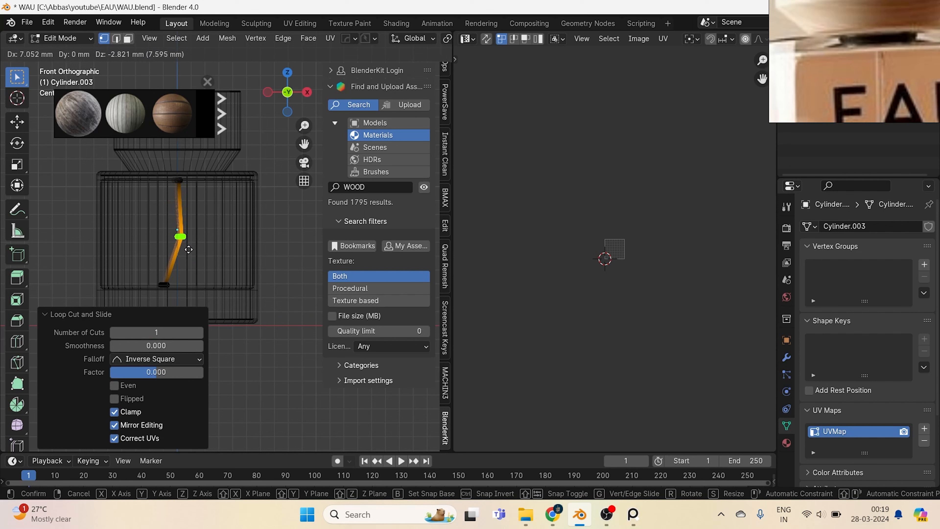
click(189, 250)
Bevel the tube's middle edge loop with 5 segments to round the bend.
key(3)
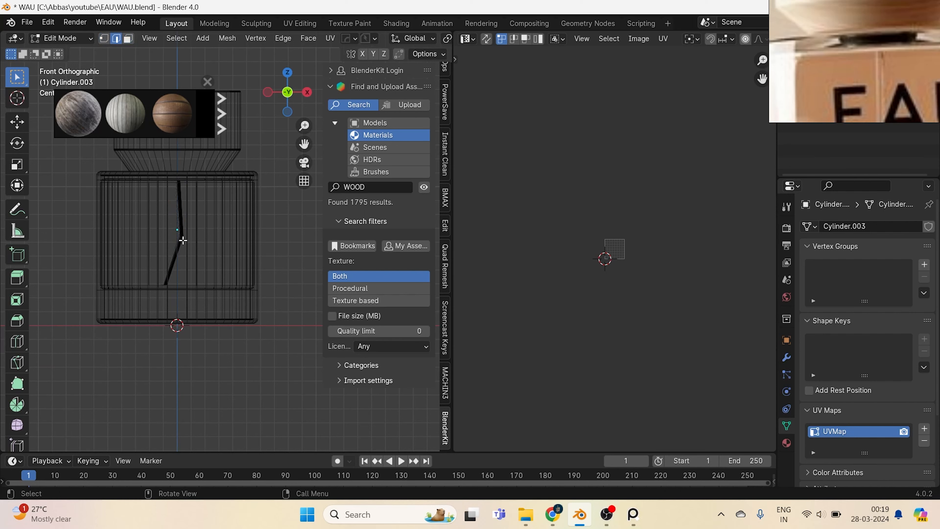
drag(182, 230, 166, 248)
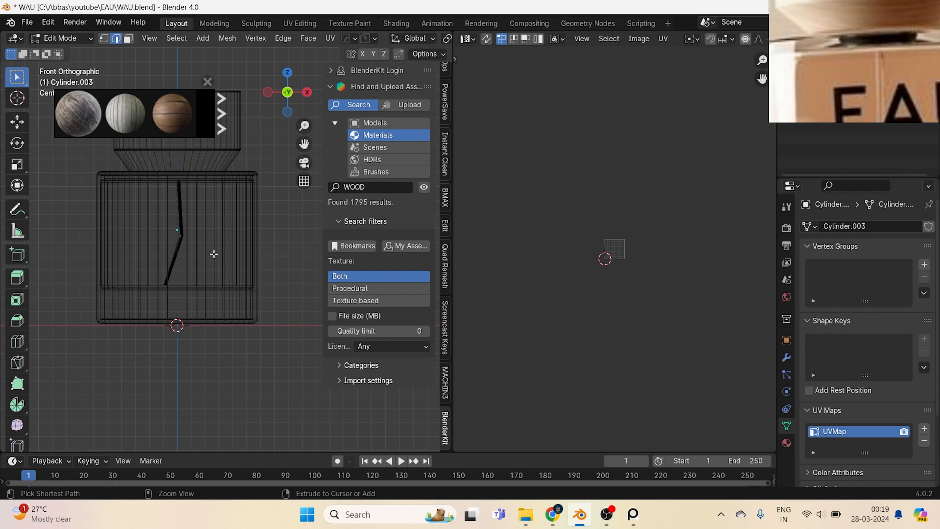
key(ctrl+b)
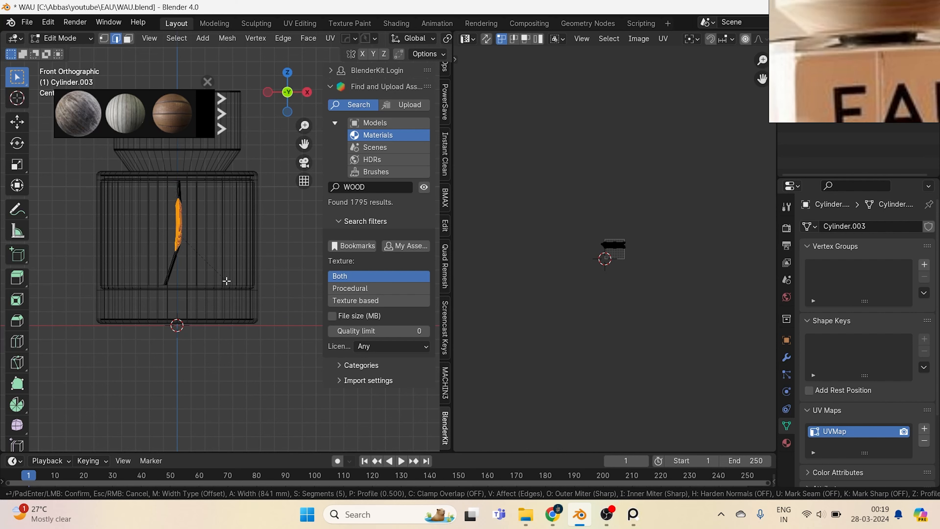
click(226, 281)
Sharpen the tube with Ssharp at 30°, switch to rendered shading and save the file.
key(Tab)
key(shift+q)
click(186, 327)
key(z)
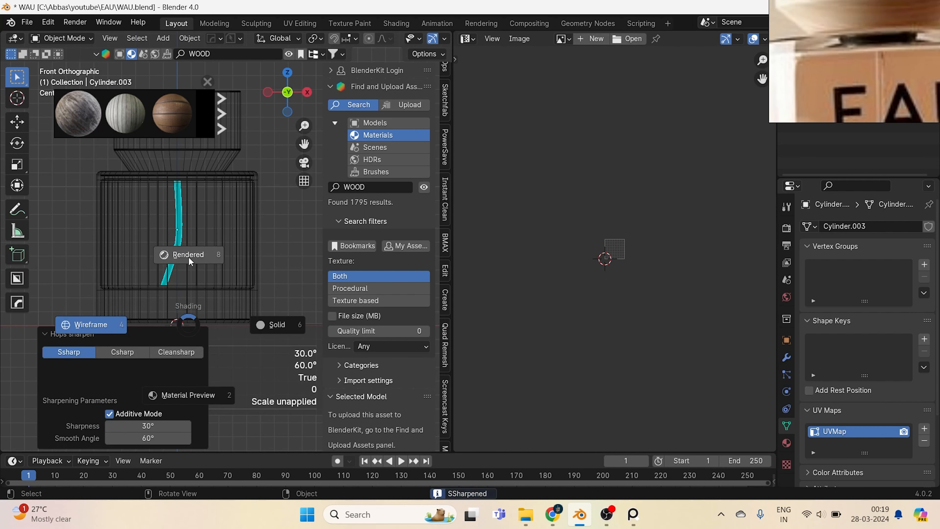
click(188, 257)
key(ctrl+s)
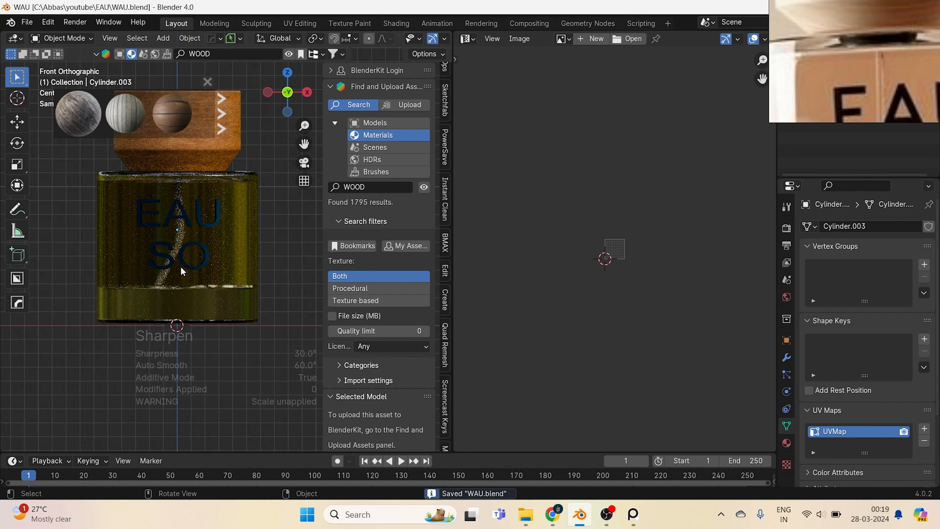
In wireframe, scale the tube down to make it thinner, restore its length along Z and save the file.
click(179, 245)
key(z)
click(171, 247)
click(181, 243)
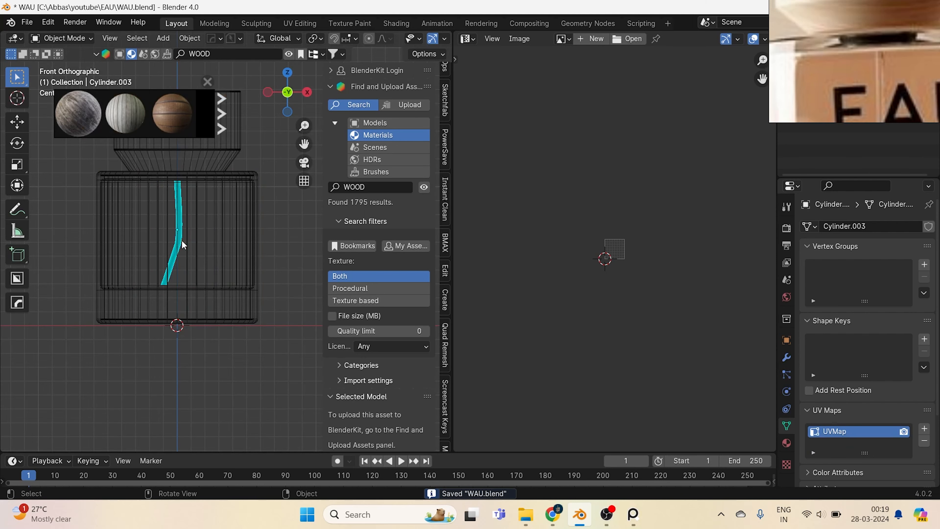
key(s)
click(187, 250)
key(s)
key(z)
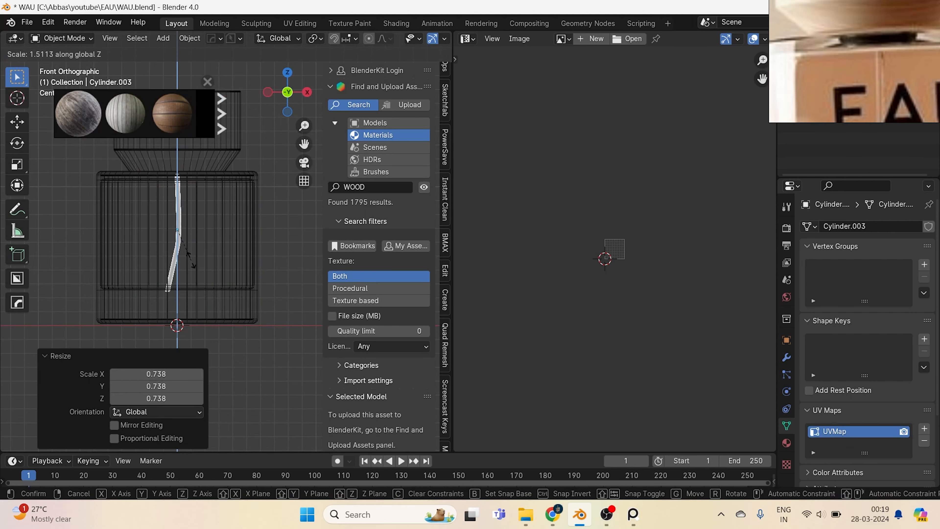
click(187, 257)
key(ctrl+s)
key(z)
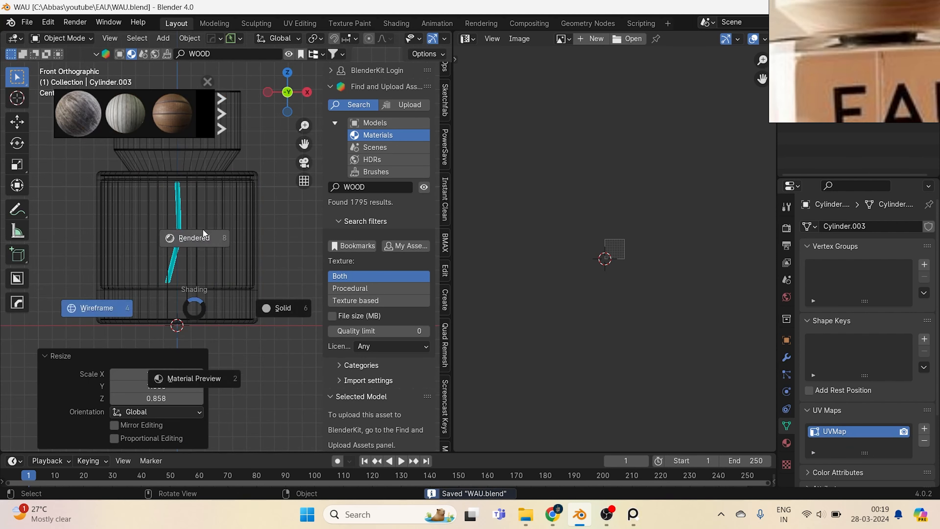
Switch to rendered shading, change the UV Editor area to the Shader Editor and create a new material for the tube.
click(203, 230)
click(463, 38)
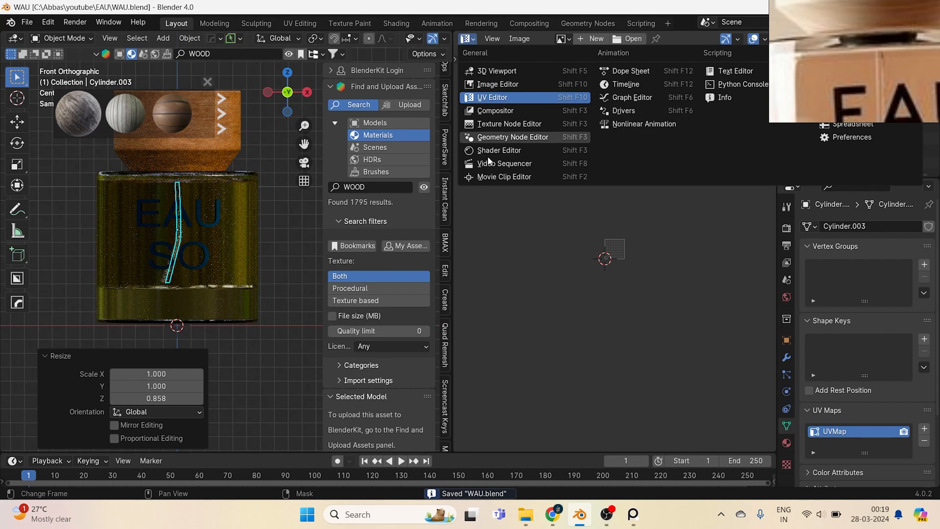
click(489, 151)
click(745, 41)
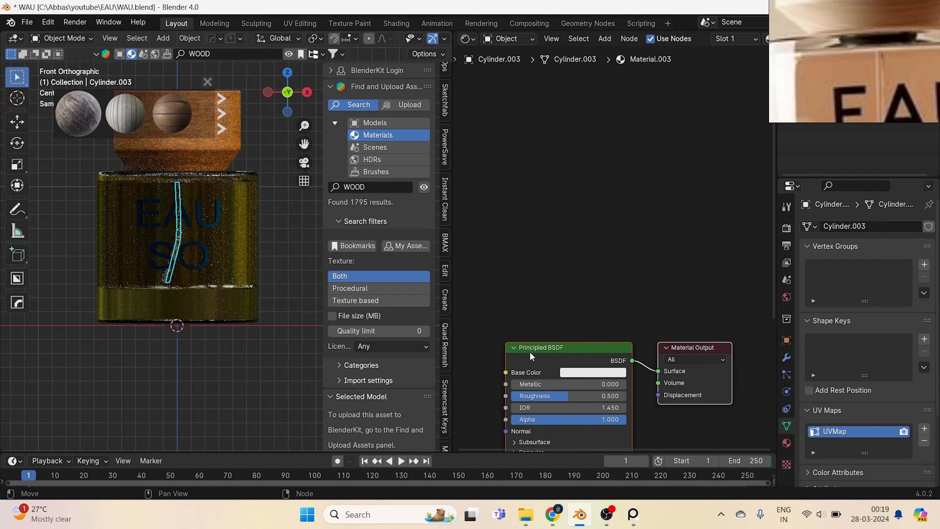
Set the tube material's roughness to 0.18 and transmission weight to 1.0, and save the file.
drag(566, 301, 538, 303)
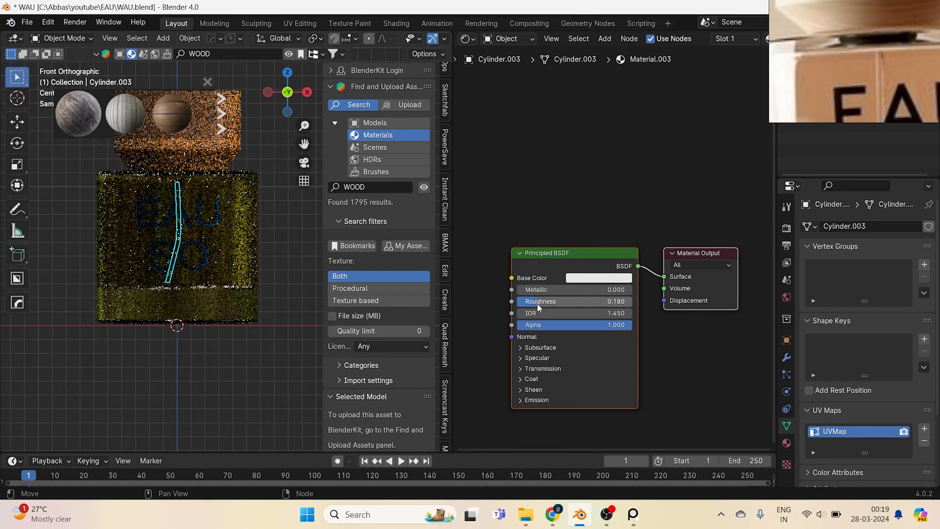
click(533, 368)
drag(529, 384, 630, 384)
click(202, 374)
scroll(157, 313, up, 2)
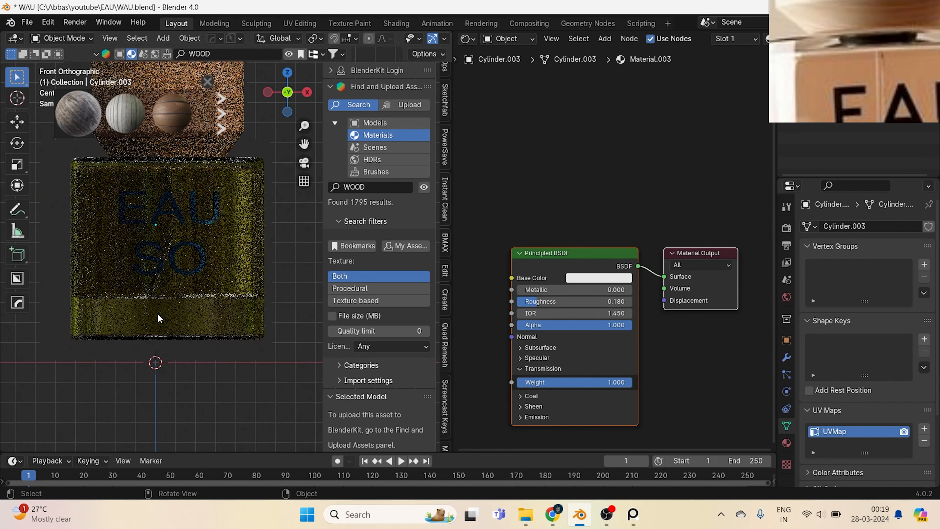
scroll(147, 296, down, 3)
key(ctrl+s)
In wireframe, parent the tube to the glass body as Object, return to solid shading and save the file.
key(z)
click(180, 260)
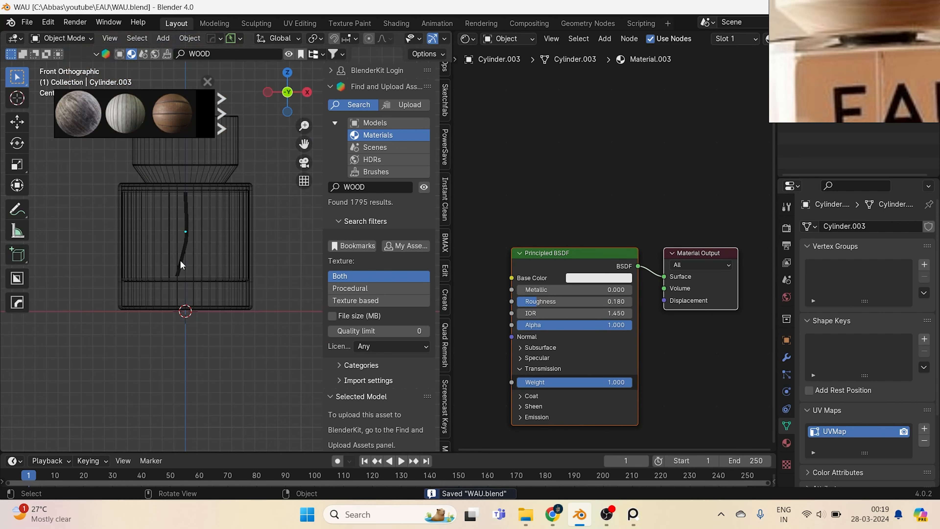
shift+click(197, 297)
key(ctrl+p)
click(119, 285)
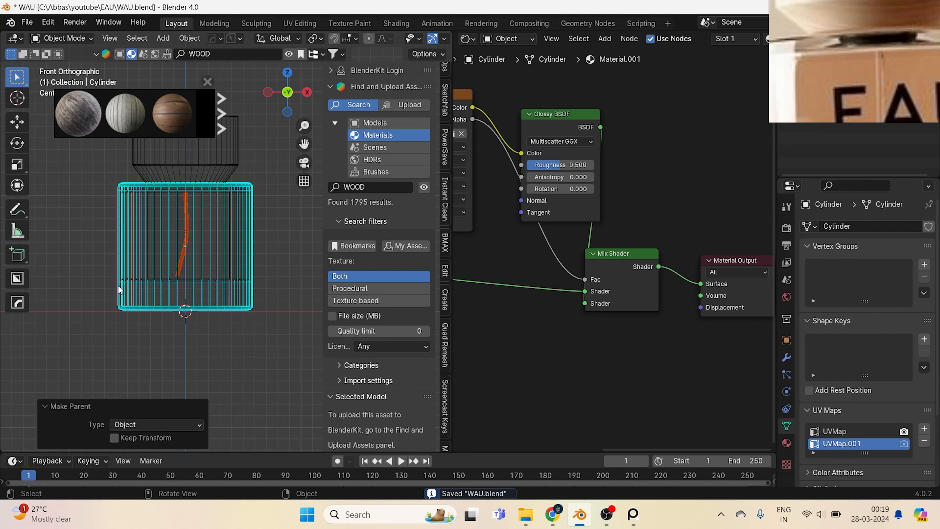
key(z)
click(192, 274)
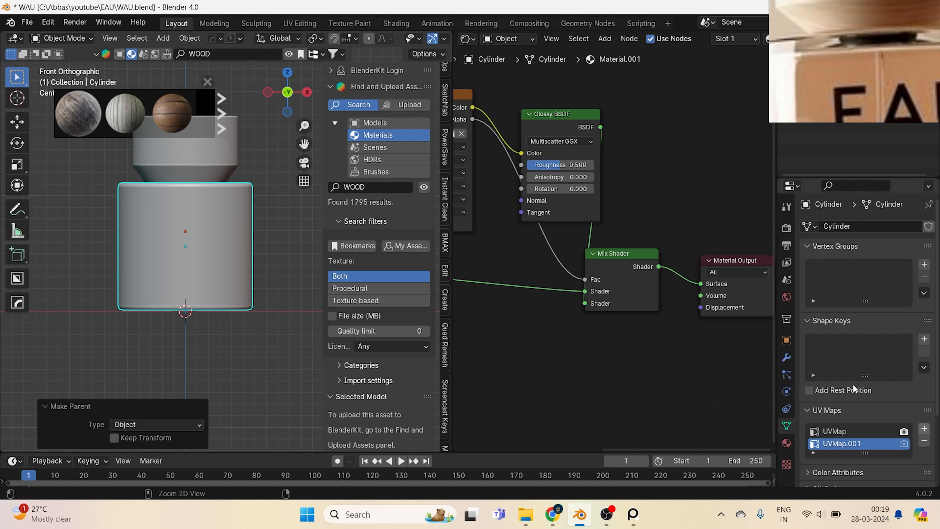
scroll(239, 248, down, 4)
key(ctrl+s)
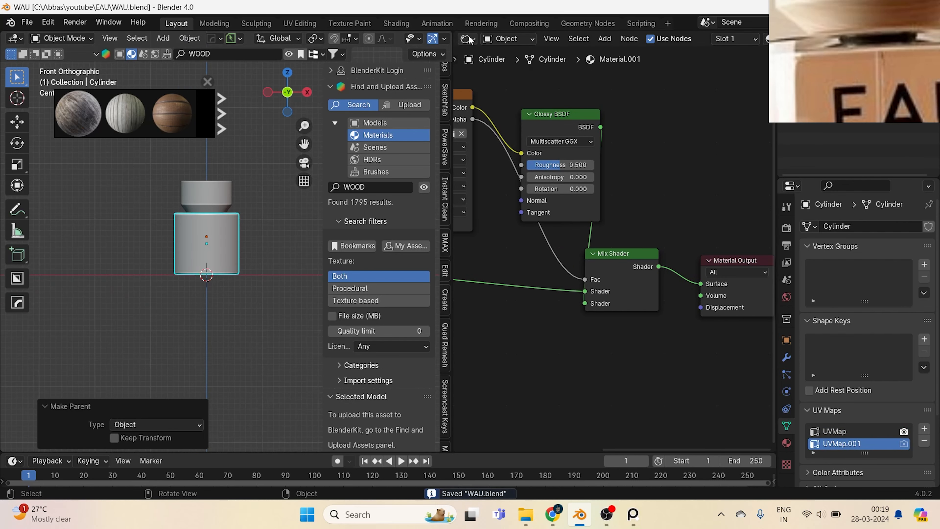
Join the Shader Editor area into the 3D viewport and close the wood material thumbnails.
click(466, 43)
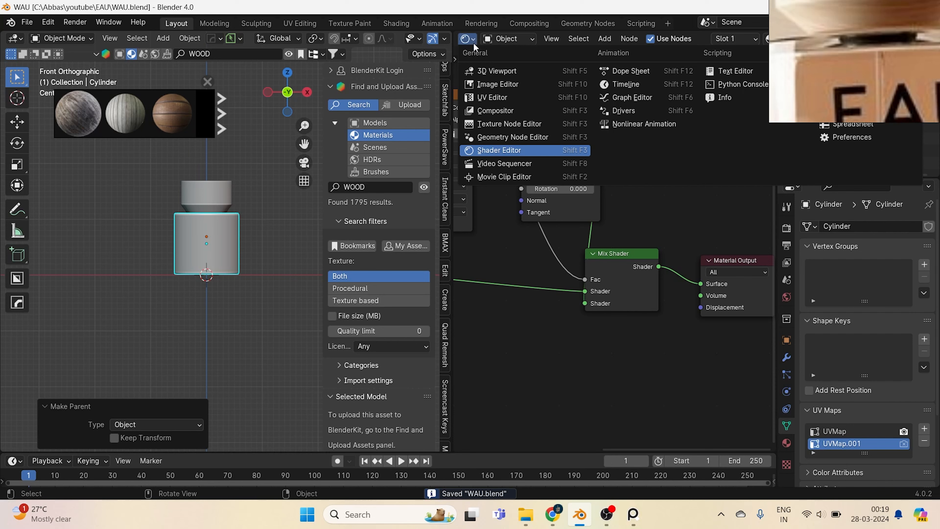
right_click(450, 254)
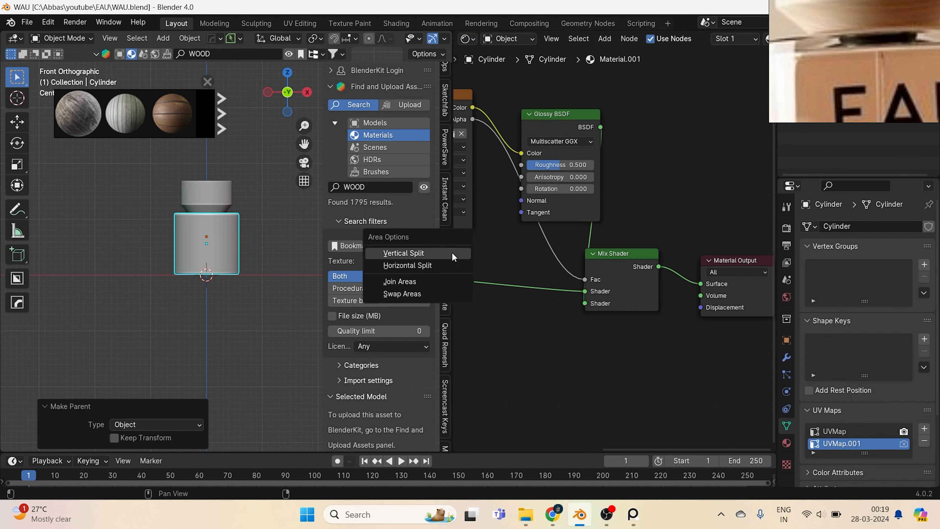
click(441, 281)
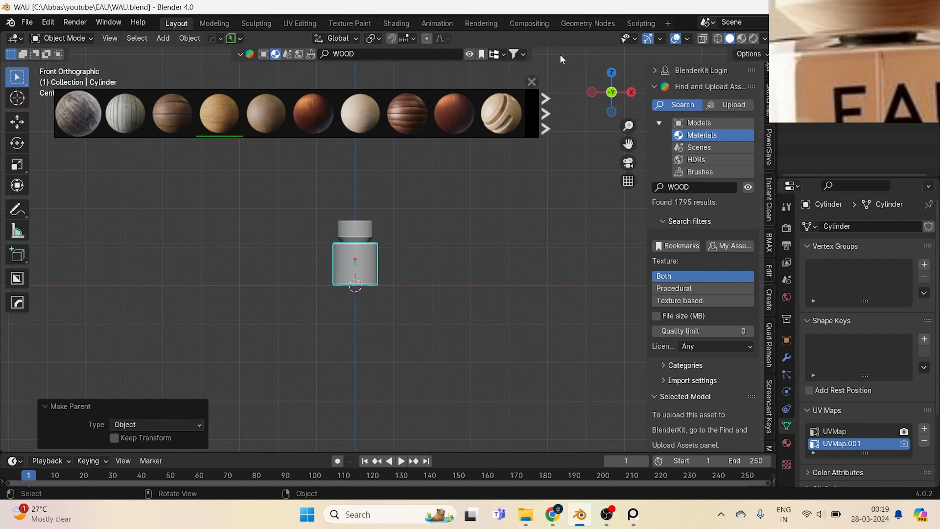
click(532, 81)
scroll(413, 258, up, 3)
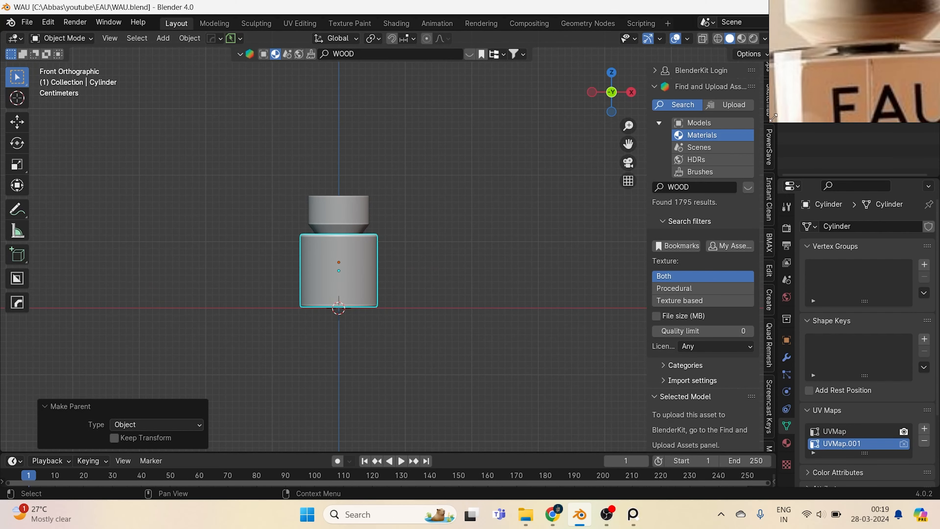
Enlarge the reference photo window and frame the whole picture of stacked bottles.
drag(770, 123, 575, 319)
scroll(751, 197, down, 9)
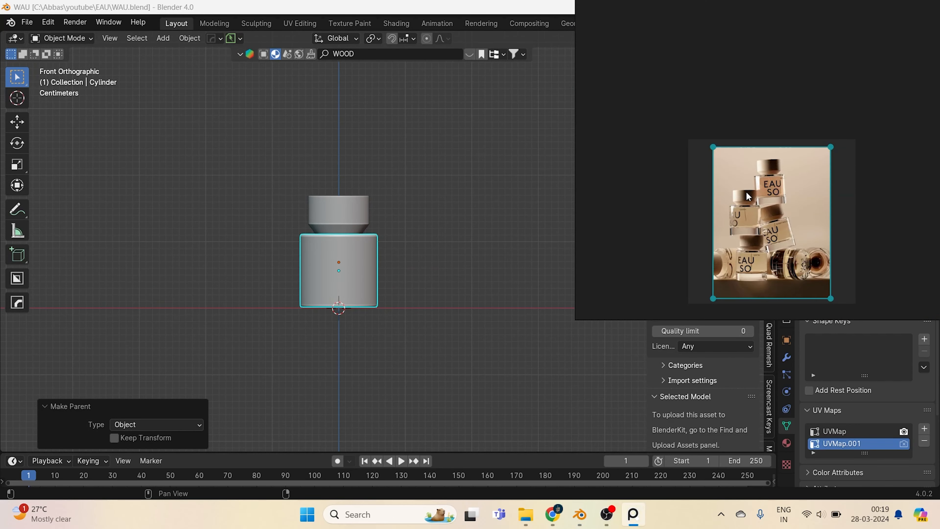
middle_drag(747, 197, 719, 163)
scroll(724, 200, up, 2)
Add a cube, scale it to 0.098 and stretch it by 7.297 along X to form a long platform.
shift+middle_drag(228, 223, 224, 186)
key(shift+a)
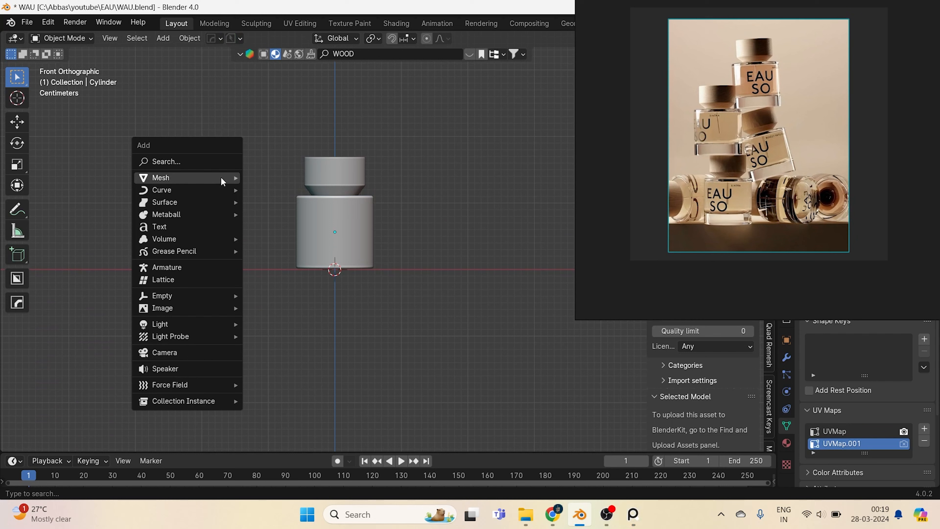
mouse_move(220, 178)
click(272, 204)
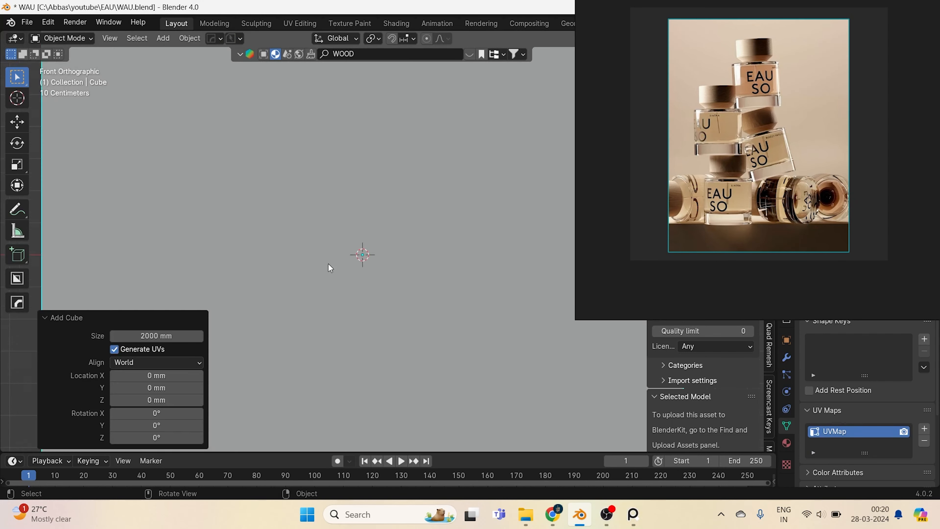
scroll(371, 248, down, 5)
key(s)
click(375, 256)
key(s)
key(x)
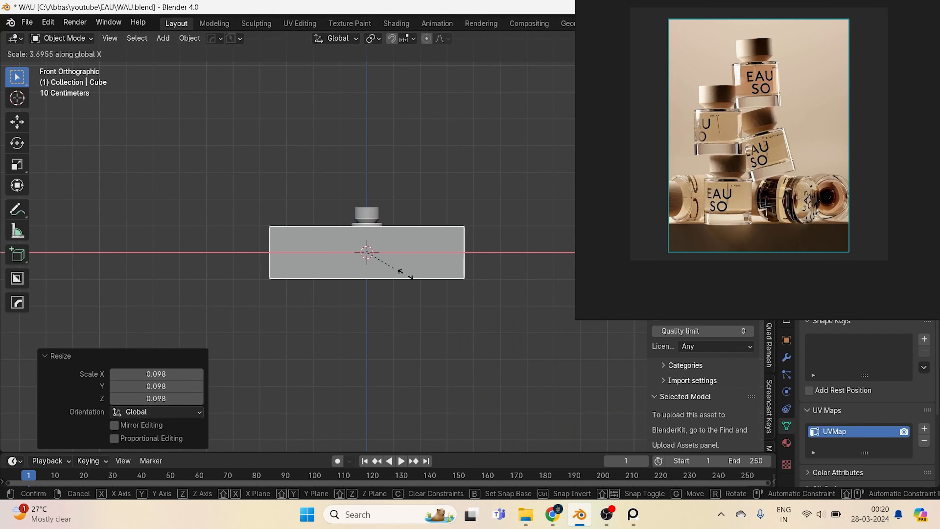
click(418, 279)
Lower the platform about 98 mm along Z so its top meets the bottle's base, and save the file.
scroll(407, 267, up, 2)
key(g)
key(z)
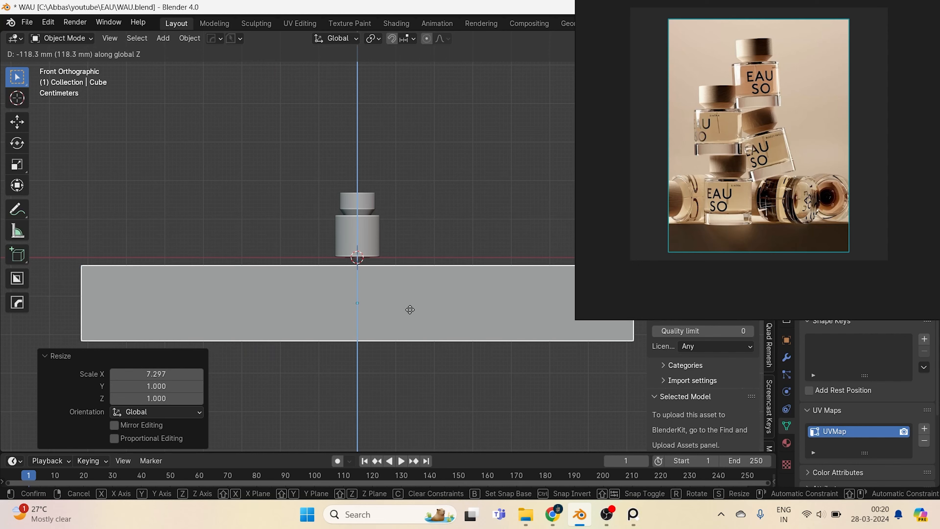
click(411, 306)
scroll(316, 318, up, 4)
key(g)
key(z)
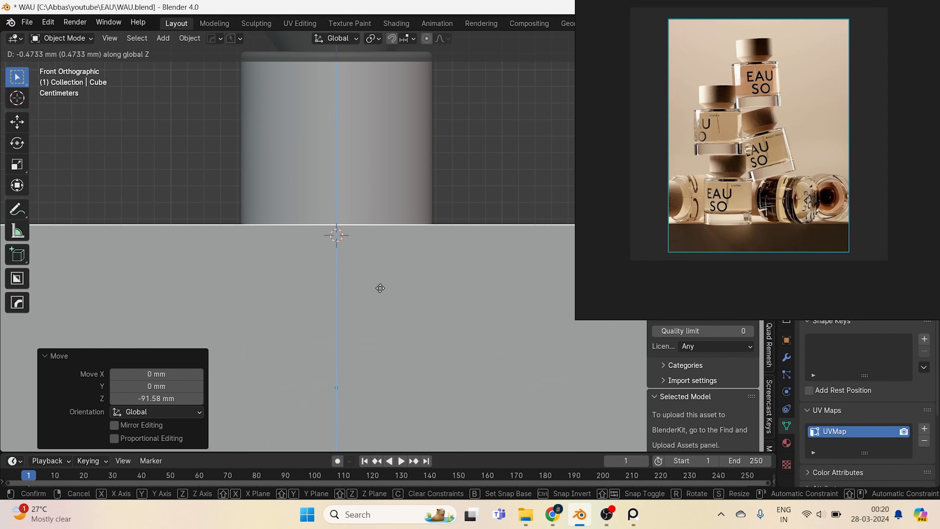
click(384, 375)
scroll(367, 293, down, 5)
shift+middle_drag(400, 184, 353, 264)
key(ctrl+s)
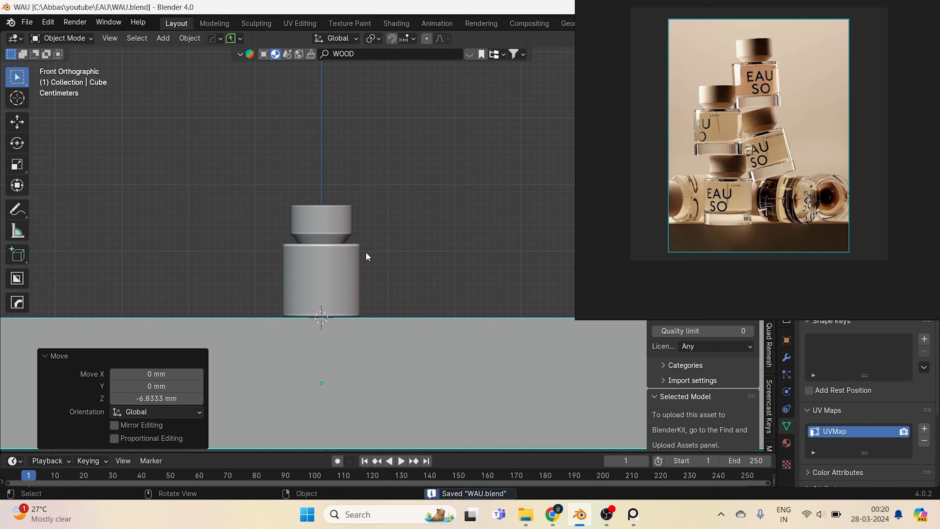
Make a linked duplicate of the whole bottle at -157.96 mm along X and repeat it for three copies in total.
drag(410, 163, 258, 306)
shift+middle_drag(344, 290, 359, 311)
key(shift+d)
key(z)
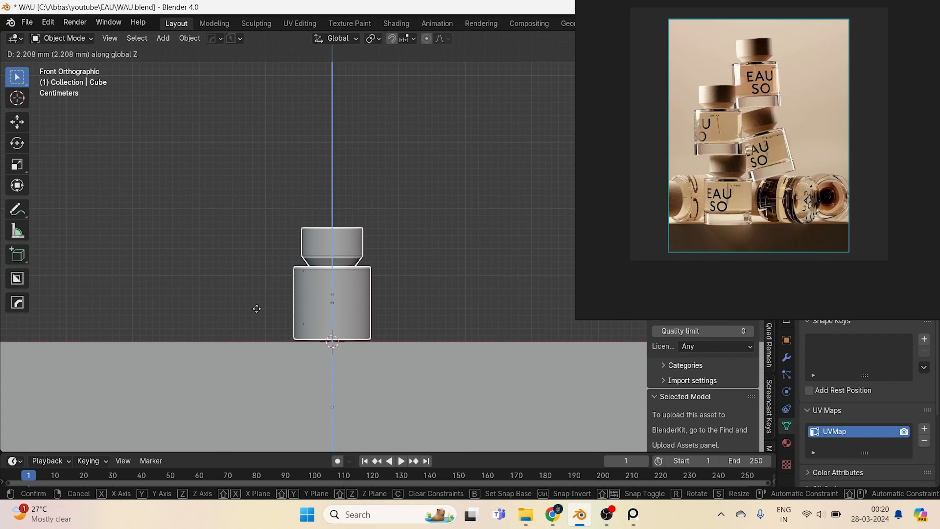
key(x)
click(256, 308)
shift+middle_drag(323, 319, 311, 322)
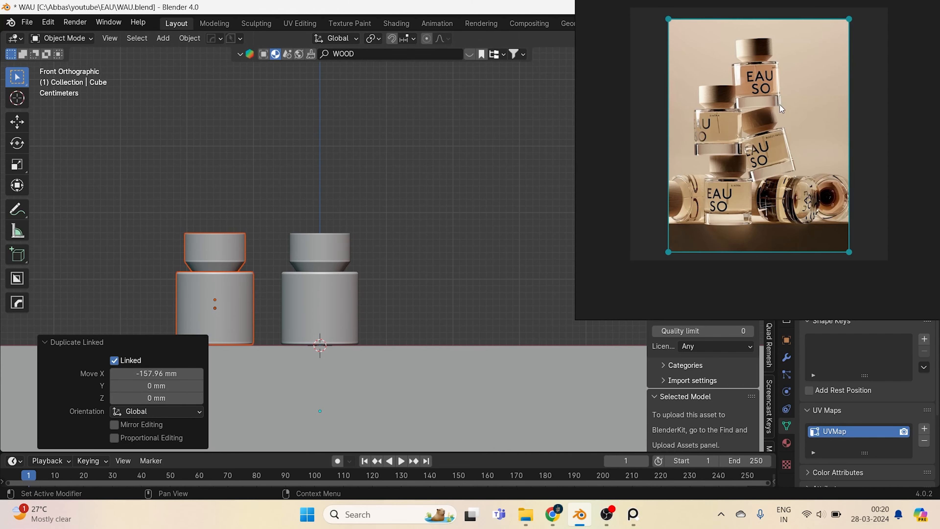
scroll(409, 278, down, 2)
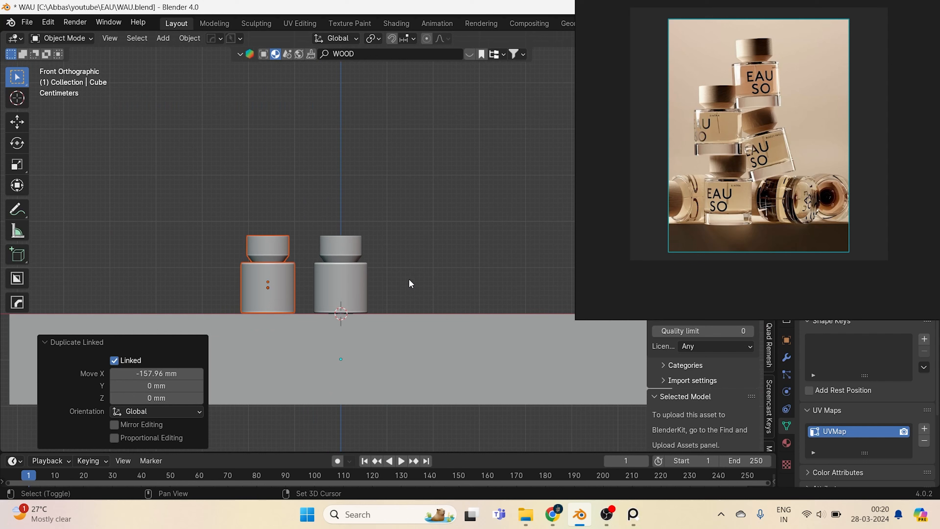
key(shift+r)
Make a linked duplicate of the original bottle at 156.87 mm along X and repeat it once.
drag(421, 199, 315, 305)
key(alt+d)
click(407, 305)
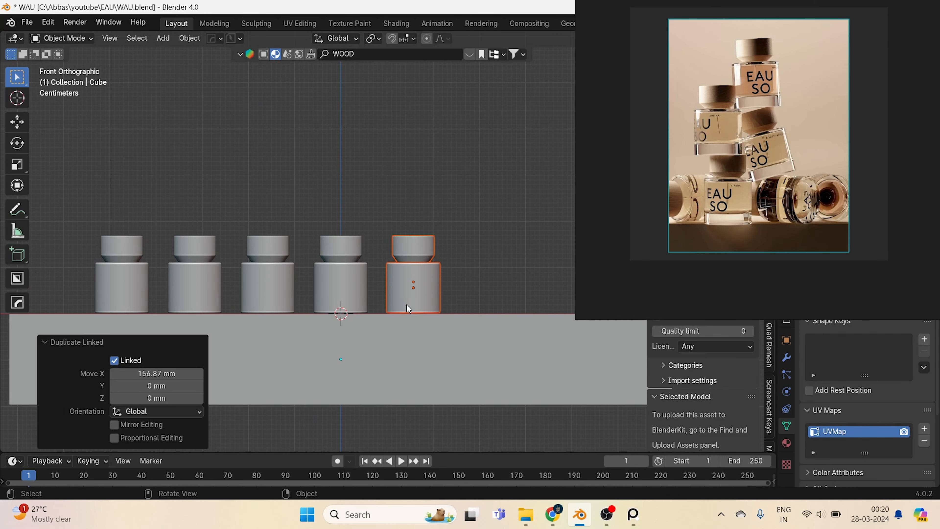
key(shift+r)
scroll(327, 264, up, 1)
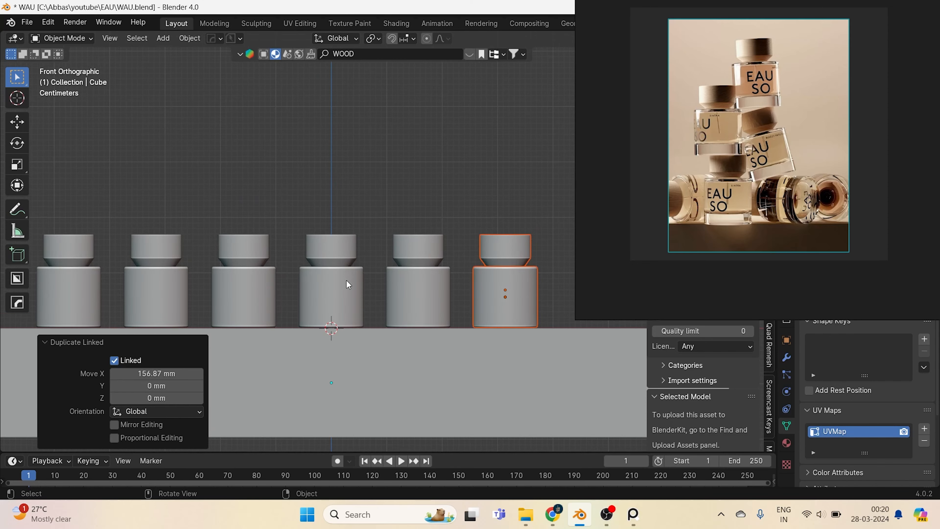
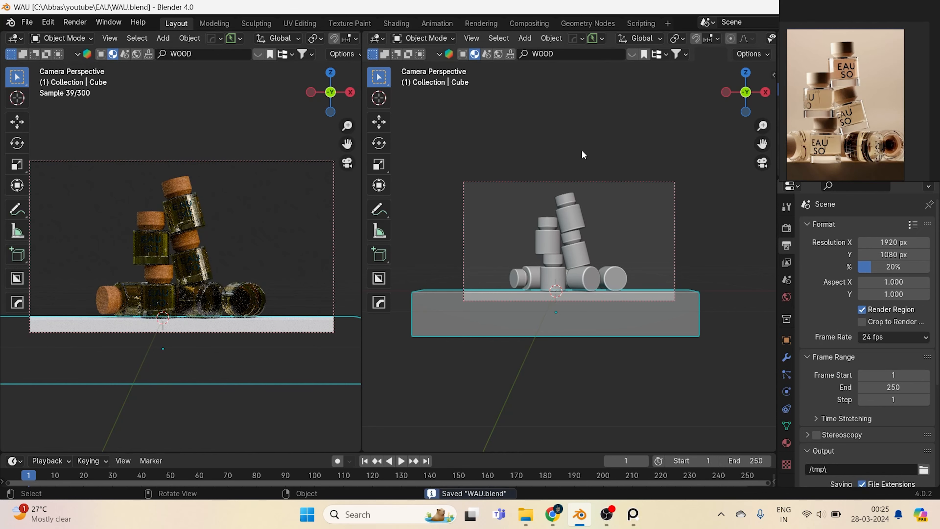
Add a plane for the backdrop, scale it down and rotate it 90° about X so it stands upright.
middle_drag(582, 150, 515, 142)
key(shift+a)
mouse_move(462, 62)
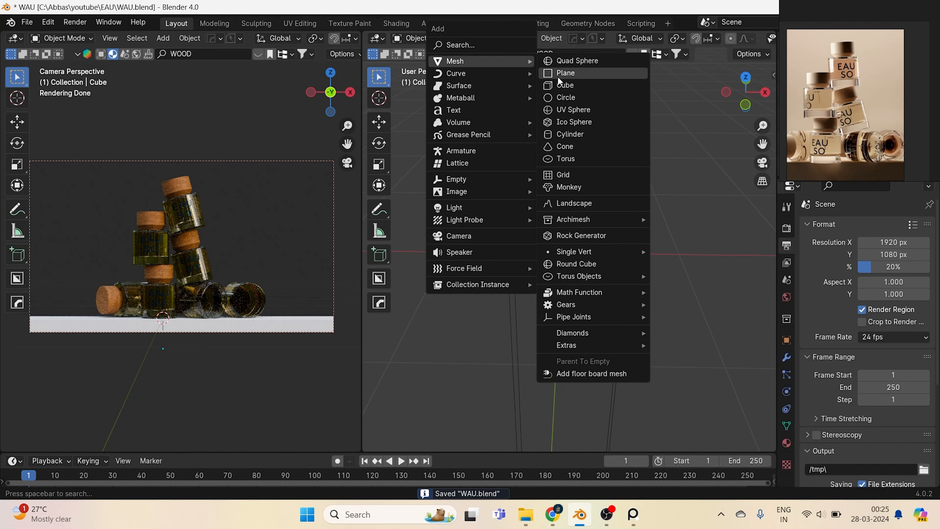
click(559, 61)
key(s)
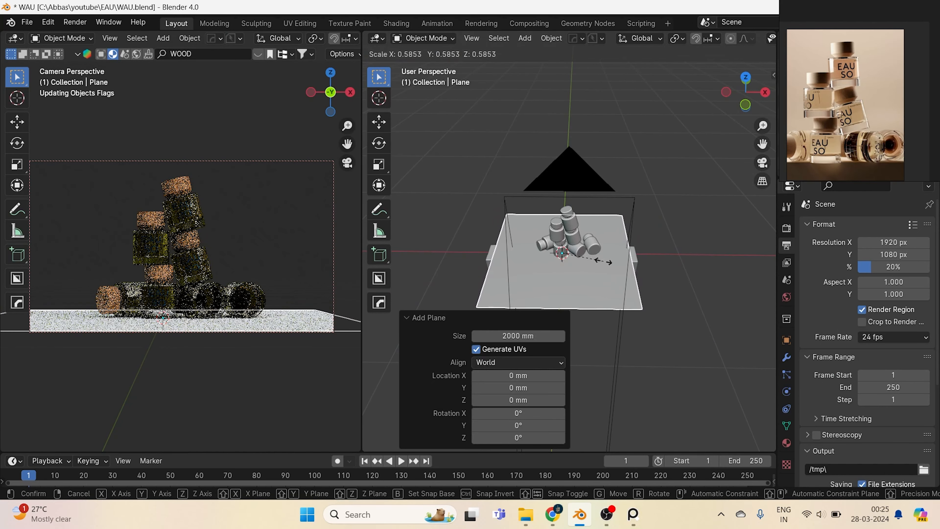
click(599, 254)
text(rx90)
key(Return)
Move the upright plane 342.27 mm along Y behind the bottles and save the file.
key(g)
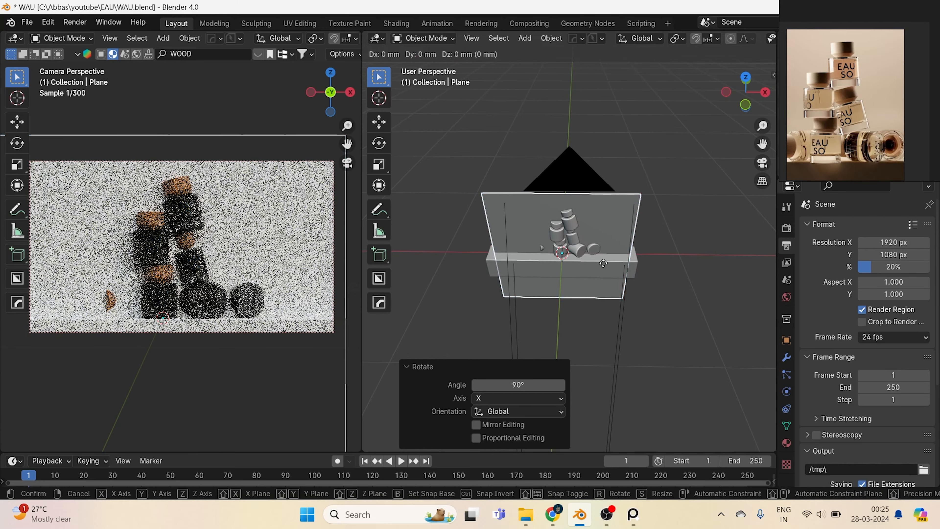
key(y)
key(Return)
shift+middle_drag(132, 279, 157, 276)
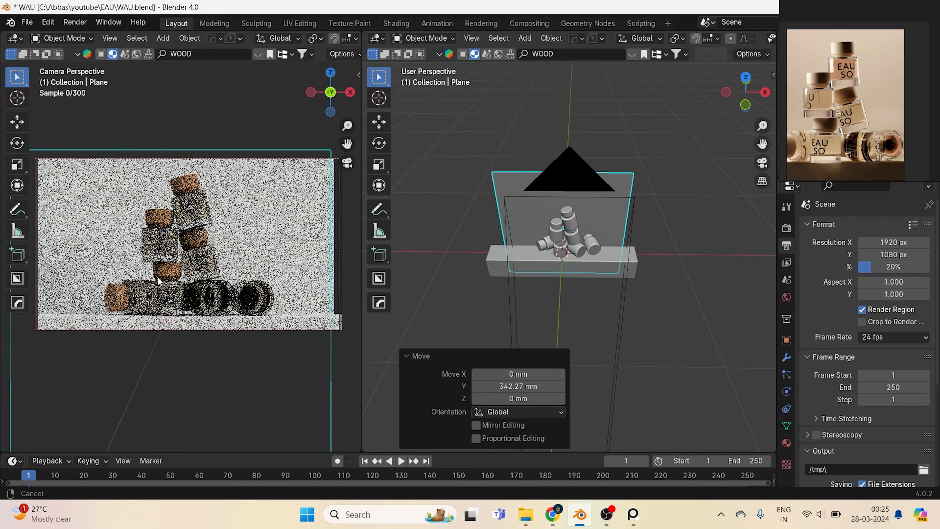
key(ctrl+s)
Scale the backdrop plane by 1.212 along X and 0.545 along Z.
key(s)
key(z)
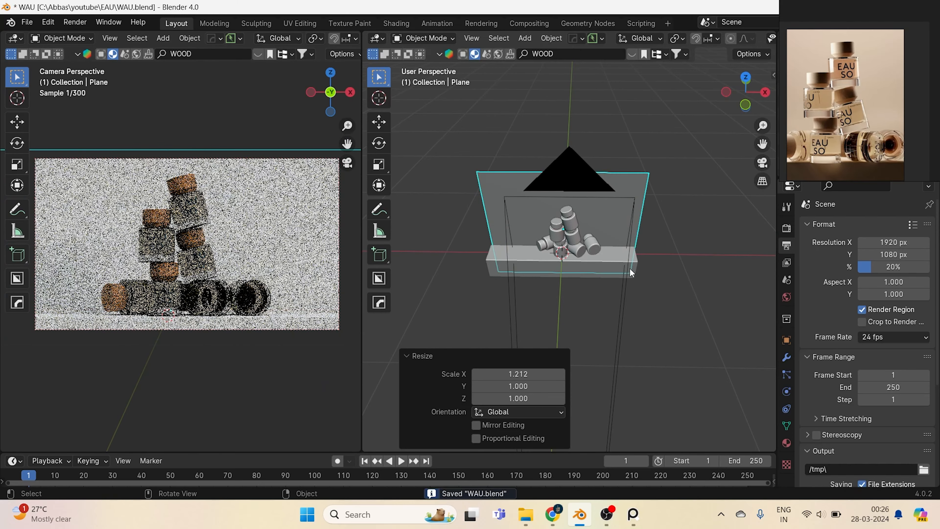
click(602, 244)
Raise the backdrop plane about 227 mm along Z and scale it by 1.098 along Z.
key(g)
key(z)
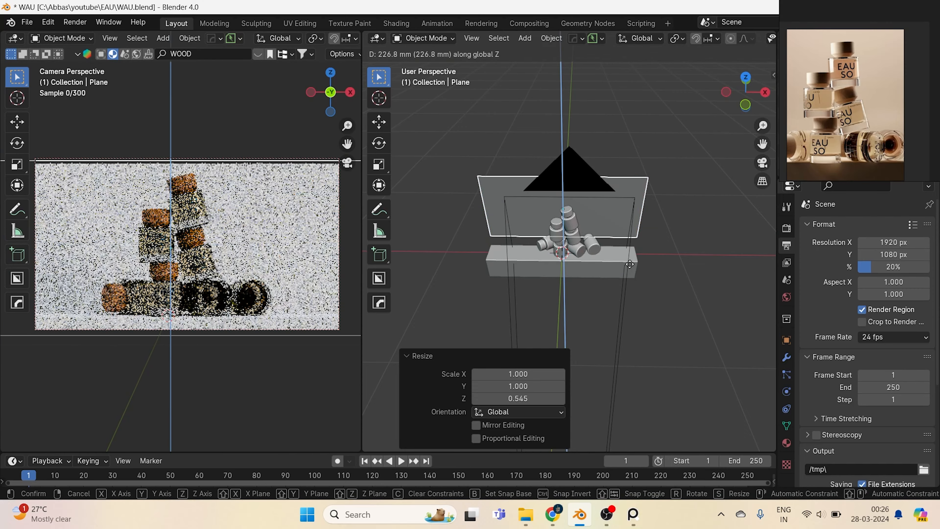
click(629, 258)
key(s)
key(z)
click(632, 269)
Move the backdrop plane slightly closer to the bottles along Y, deselect it and save the file.
middle_drag(632, 269, 613, 275)
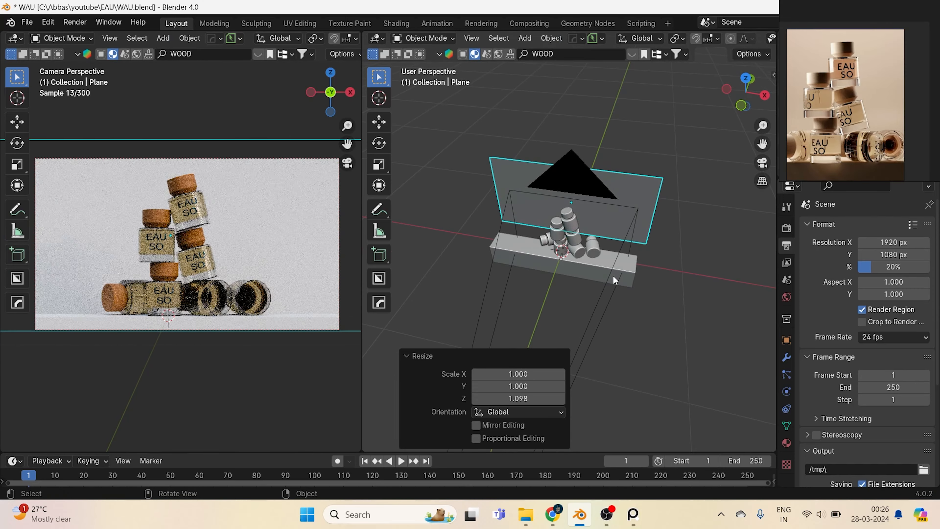
key(g)
key(y)
click(629, 290)
click(623, 301)
key(ctrl+s)
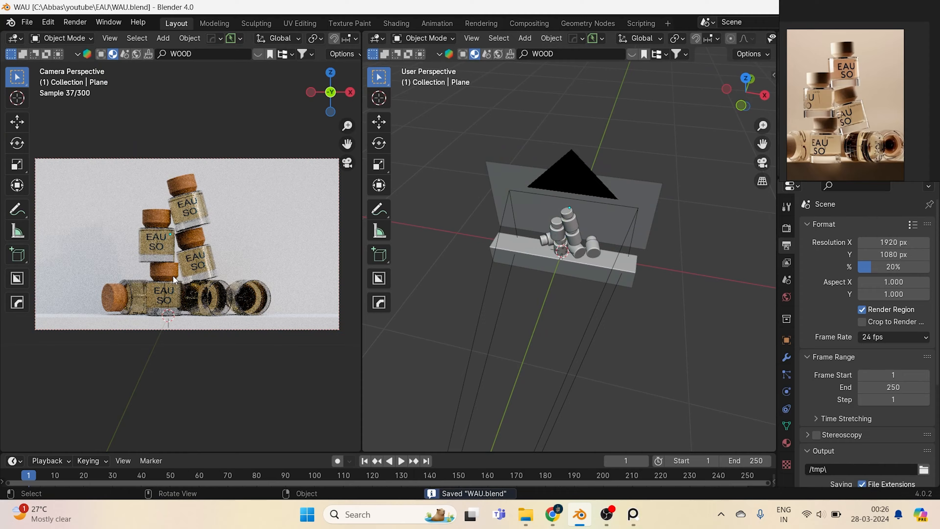
Move the rightmost lying bottle 26.847 mm along X, away from the neighbouring bottle.
click(253, 294)
scroll(253, 296, up, 4)
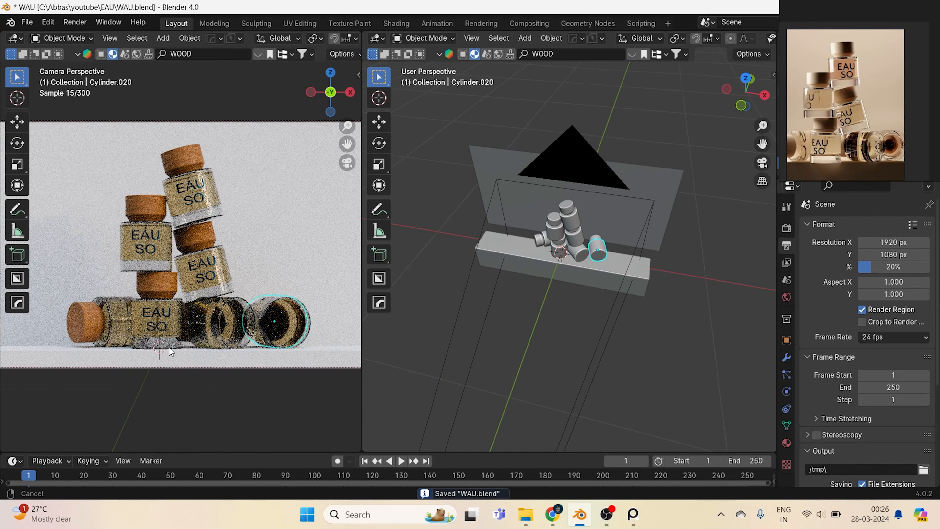
key(z)
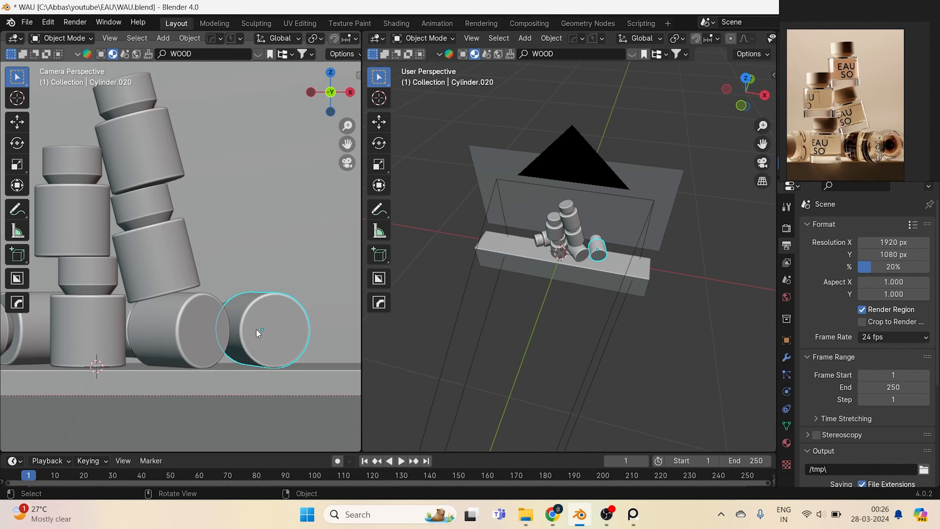
key(g)
key(x)
click(219, 344)
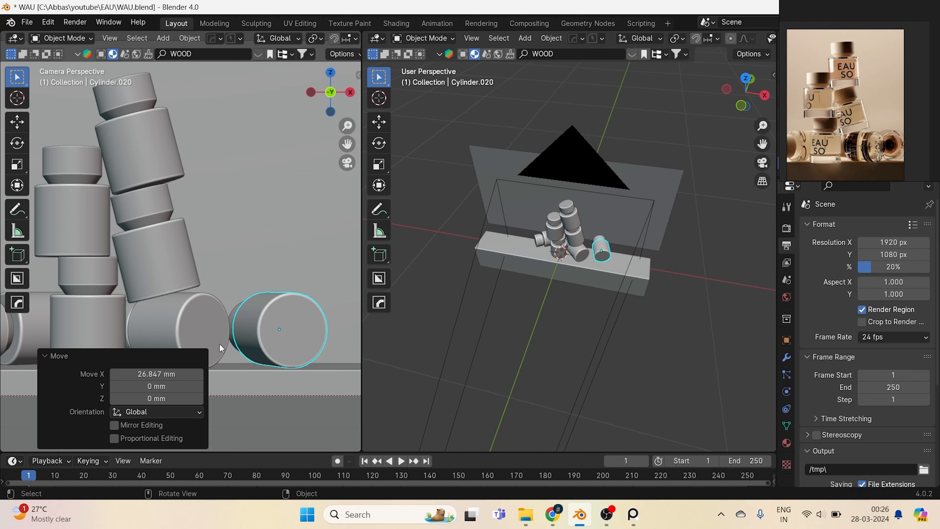
Rotate the lying bottle beside the stack 175° about Z, shift it slightly along negative X and save the file.
click(188, 328)
key(r)
key(z)
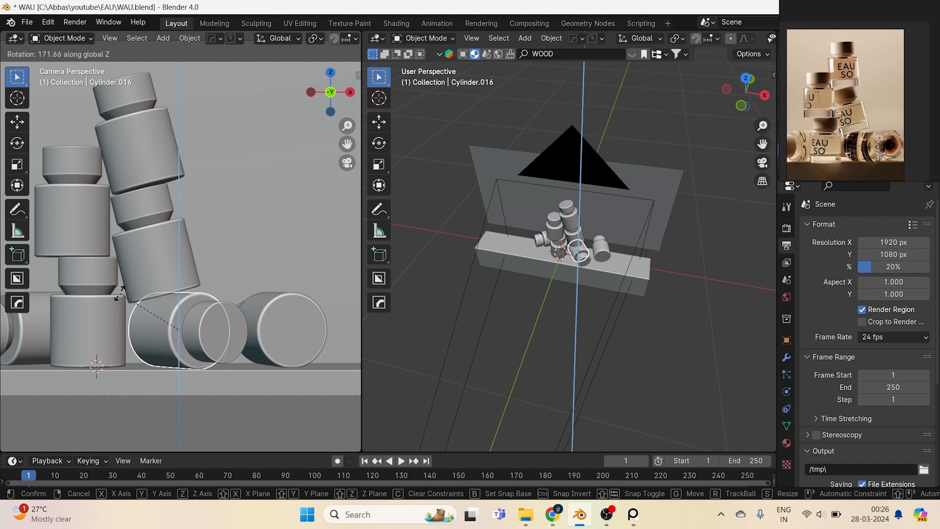
click(119, 300)
key(x)
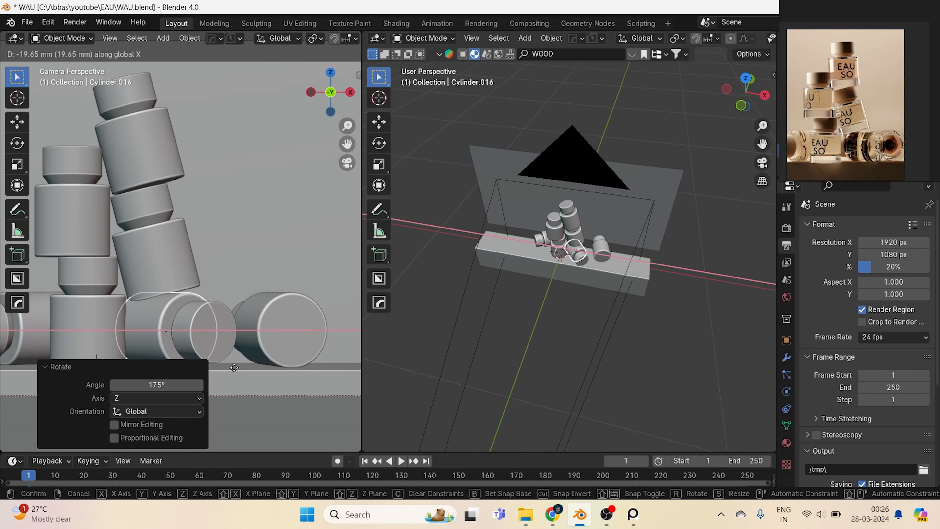
click(251, 373)
click(473, 359)
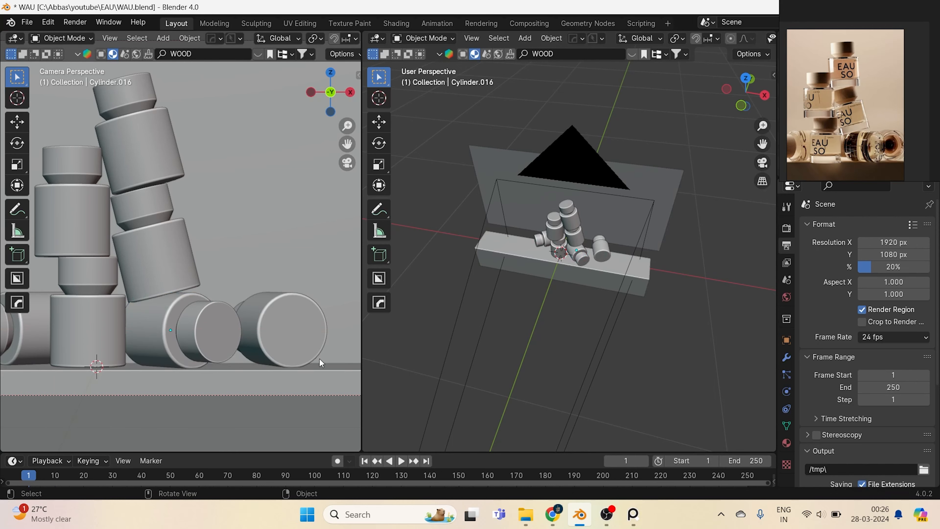
key(ctrl+s)
Show the camera view in Rendered shading and enable Scene World lighting.
scroll(226, 339, down, 5)
mouse_move(229, 336)
shift+middle_down()
mouse_move(225, 274)
mouse_move(246, 290)
shift+middle_up()
scroll(227, 275, up, 1)
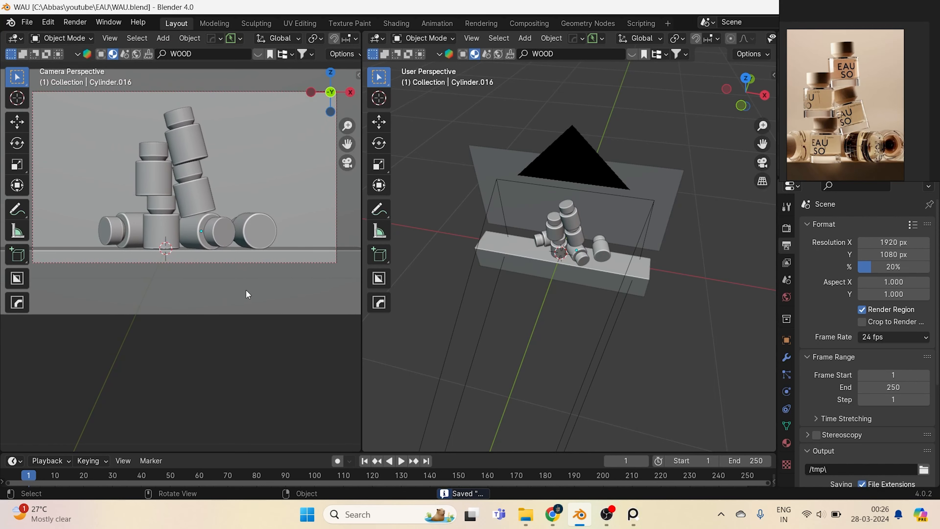
key(z)
click(242, 217)
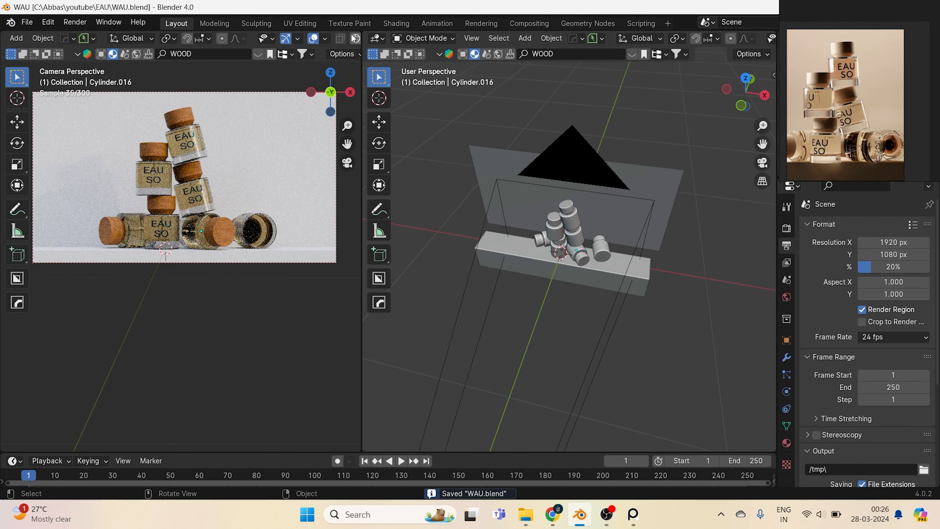
click(335, 39)
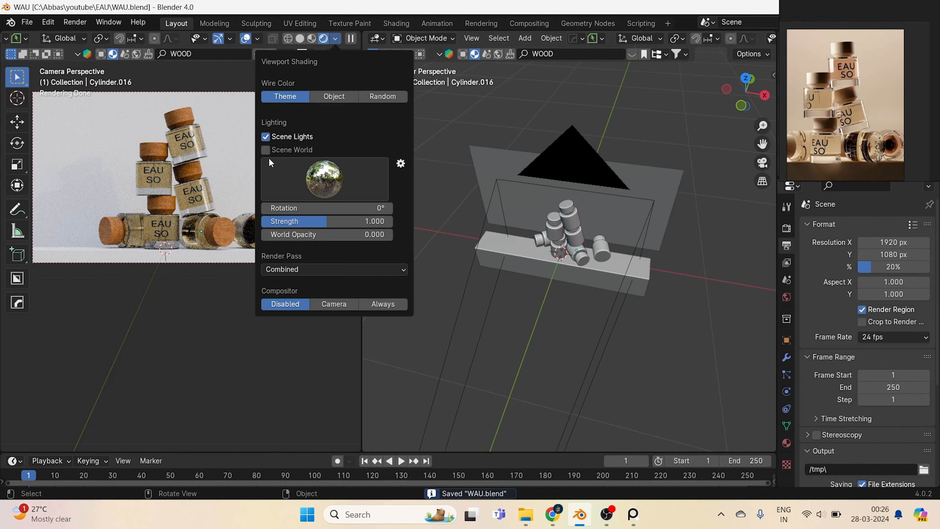
click(266, 149)
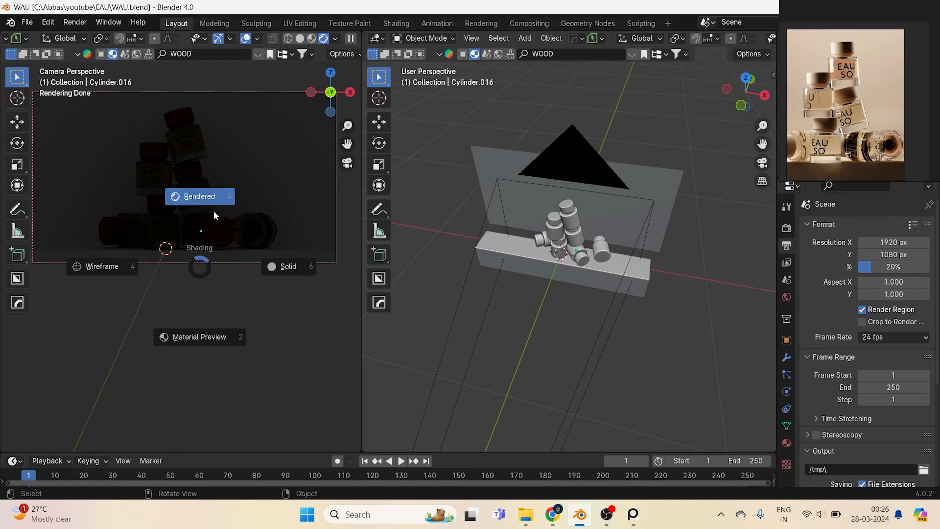
Save the file, add an area light, scale it down slightly and move it -1306.7 mm along X and 578.89 mm along Z.
key(KP_1)
key(ctrl+s)
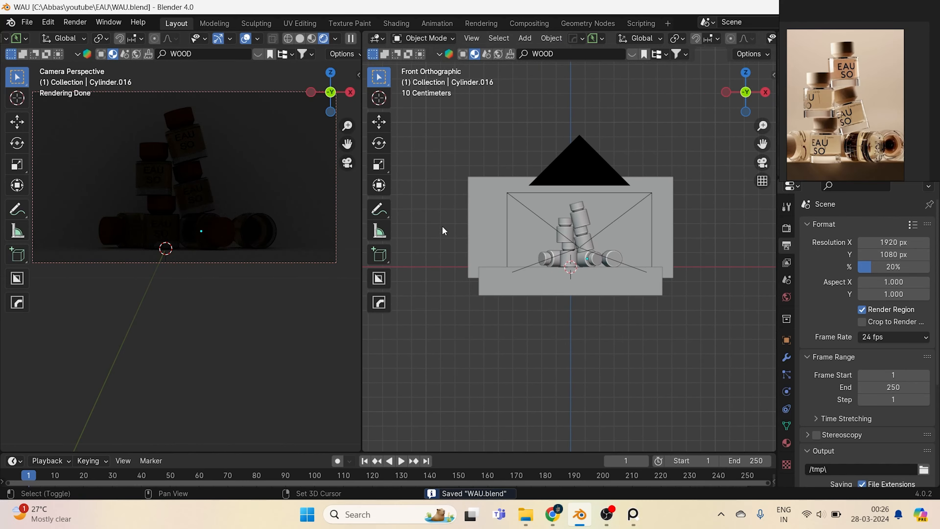
key(shift+a)
mouse_move(393, 376)
click(480, 416)
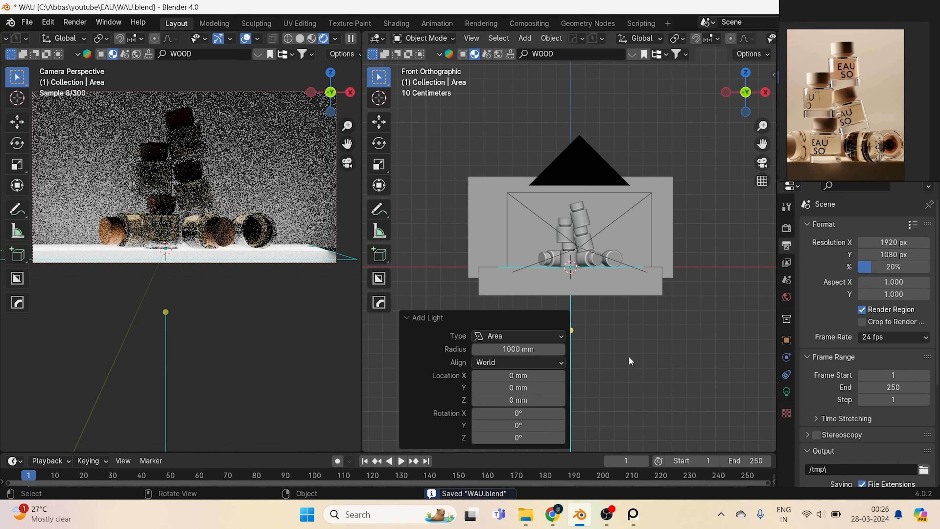
key(s)
click(616, 344)
key(g)
click(425, 259)
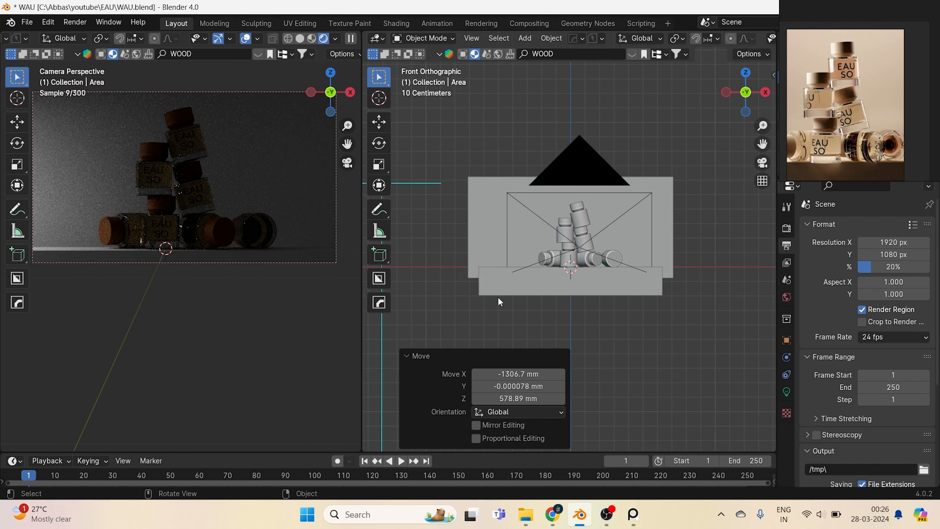
Raise the area light 155.73 mm along Z and scale it by 0.497 along Y.
shift+middle_drag(512, 282, 669, 351)
key(g)
key(z)
click(577, 297)
key(s)
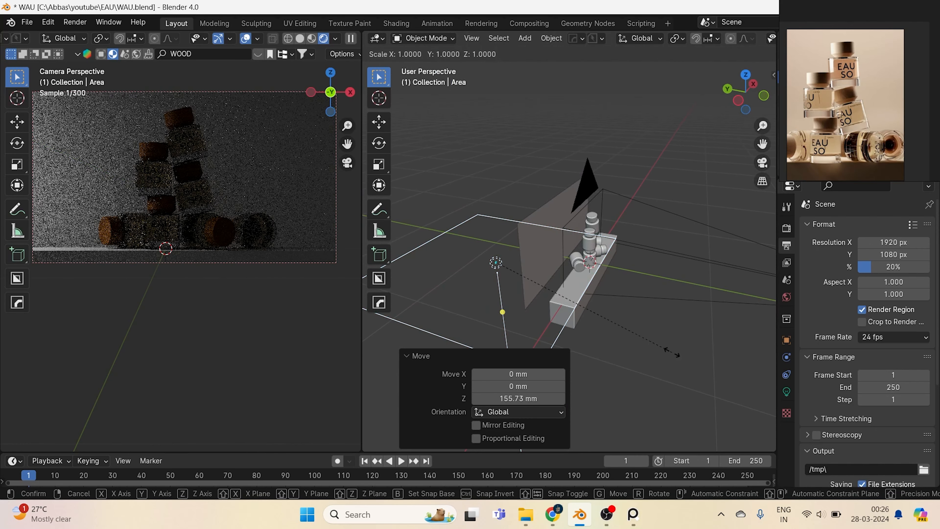
key(y)
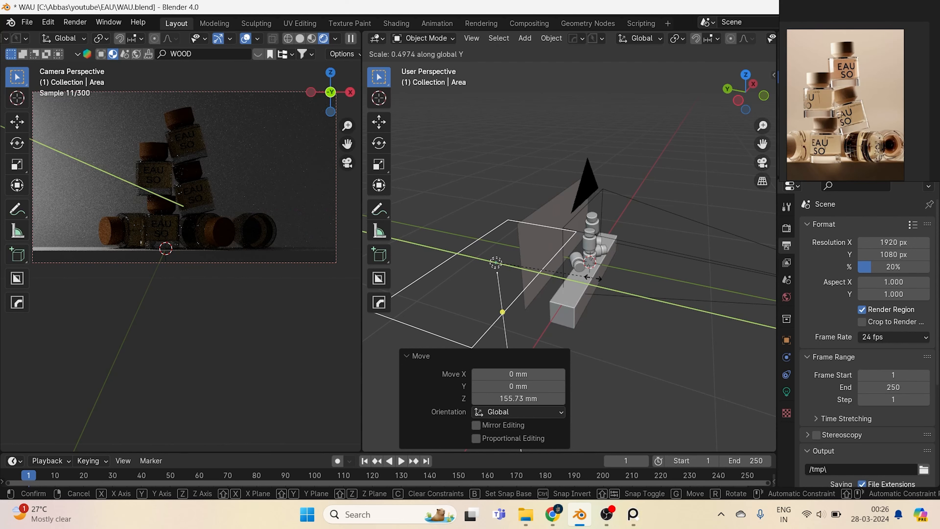
click(609, 287)
Move the area light -35.424 mm along Y and rotate it about -30° around Y to tilt it toward the bottles.
key(g)
key(y)
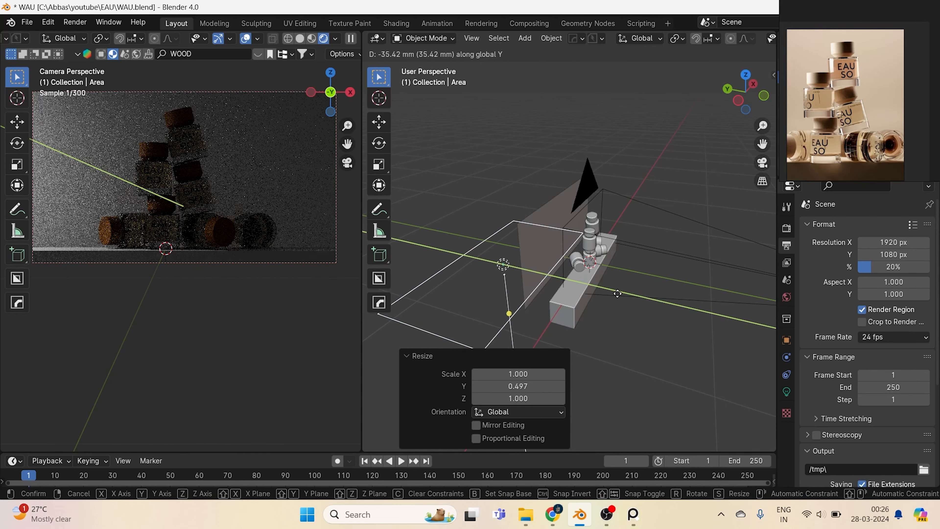
click(618, 293)
middle_drag(621, 366, 560, 359)
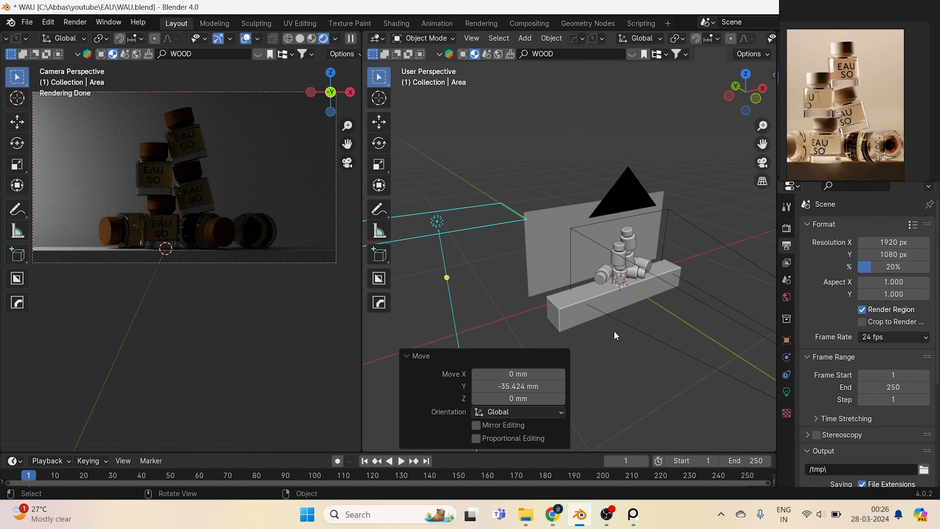
key(r)
key(y)
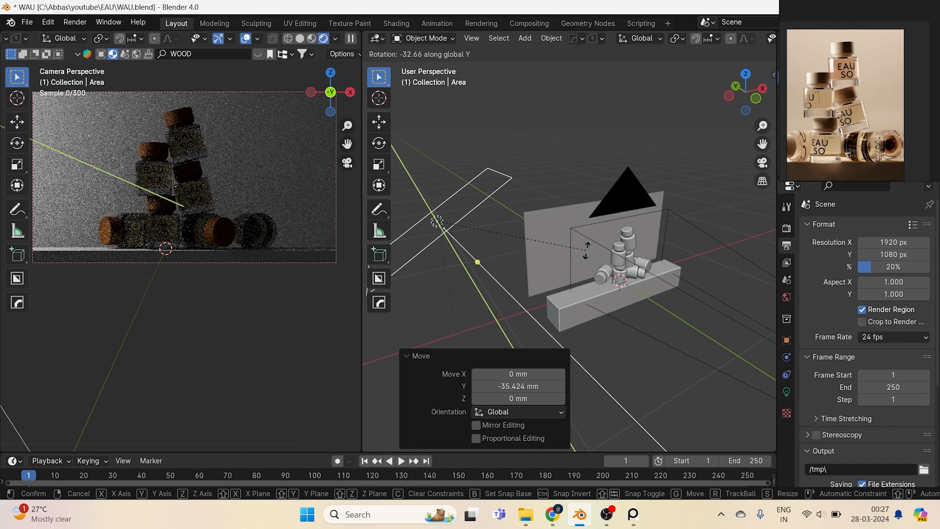
click(583, 253)
Move the tilted area light -101.99 mm along Y and save the file.
middle_drag(579, 256, 578, 278)
key(y)
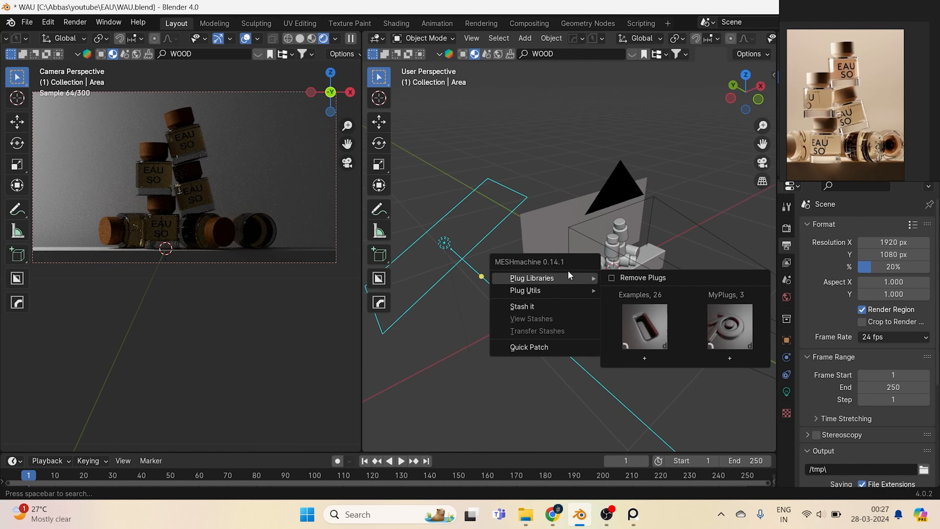
key(Escape)
key(g)
key(y)
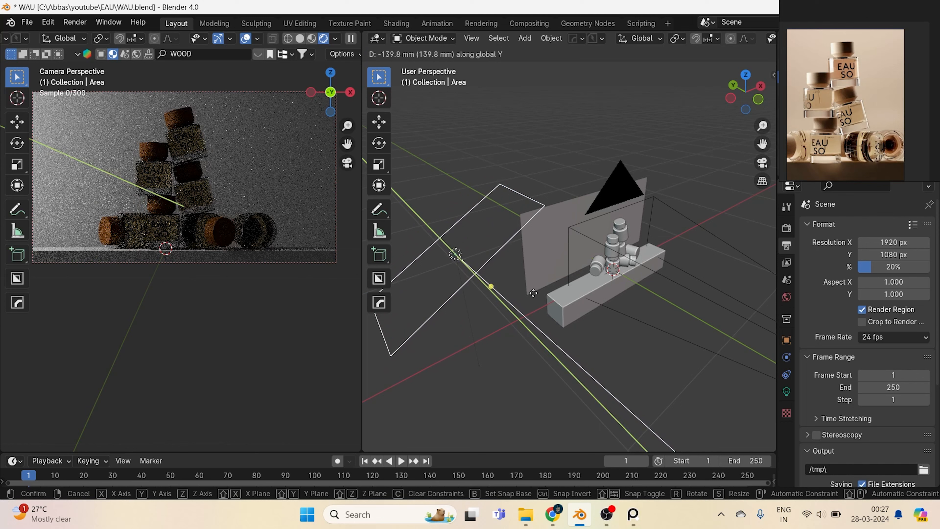
click(530, 289)
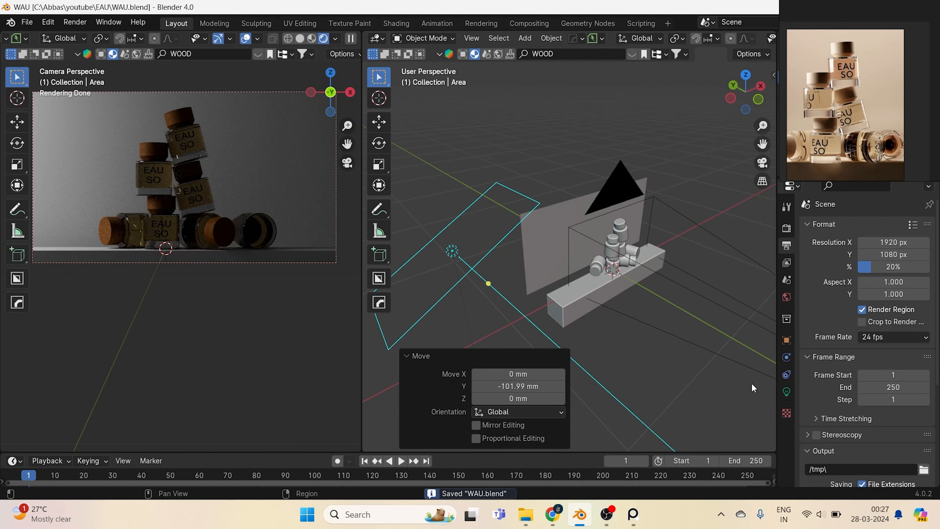
Duplicate the area light 52.649 mm along X and -274.94 mm along Z, and rotate the copy -54.3° around Y.
key(KP_1)
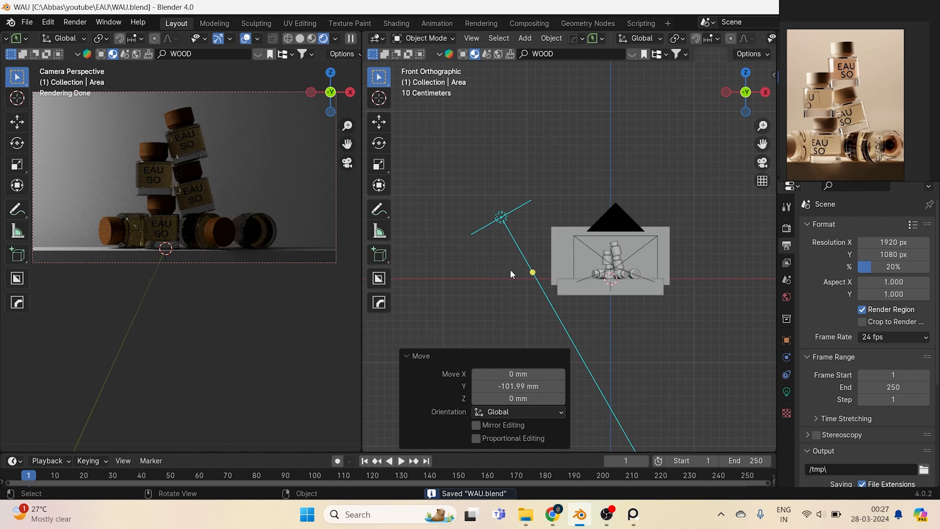
key(shift+d)
click(515, 293)
middle_drag(515, 294, 590, 321)
key(KP_1)
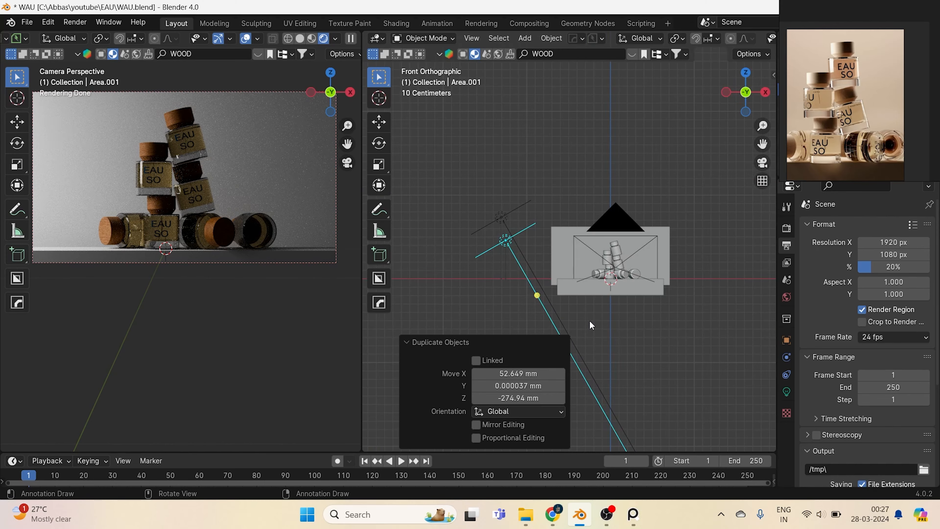
key(r)
click(590, 225)
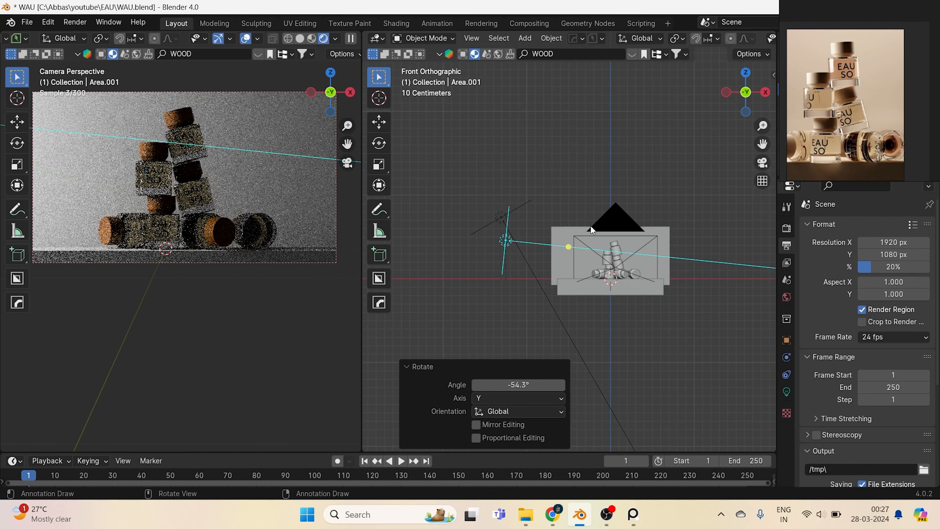
Scale the duplicated area light by 1.347 along Y and move it closer to the bottles in the front view.
middle_drag(590, 224, 646, 245)
key(s)
key(y)
click(591, 276)
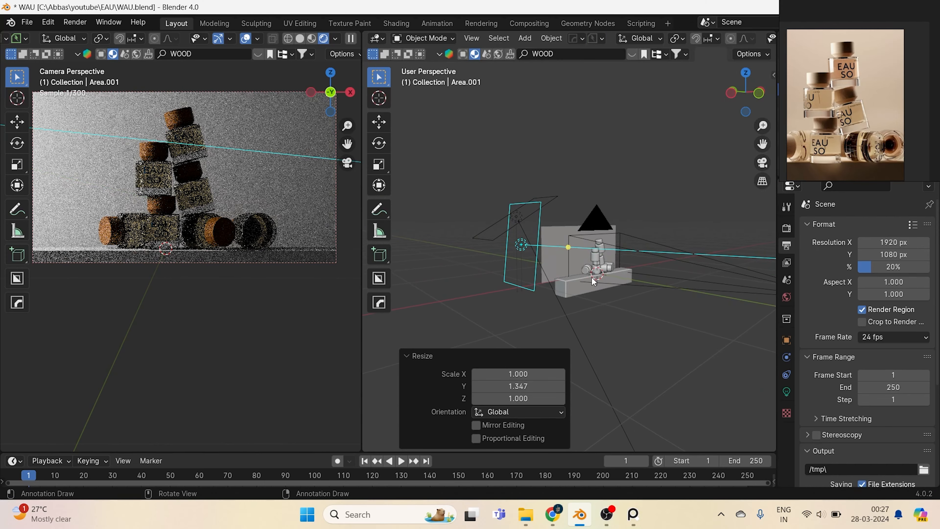
key(KP_1)
key(g)
click(579, 282)
Widen the duplicated area light further along Y by 1.362 and again by 1.191.
middle_drag(579, 282, 626, 296)
key(s)
key(y)
click(662, 341)
scroll(186, 192, up, 1)
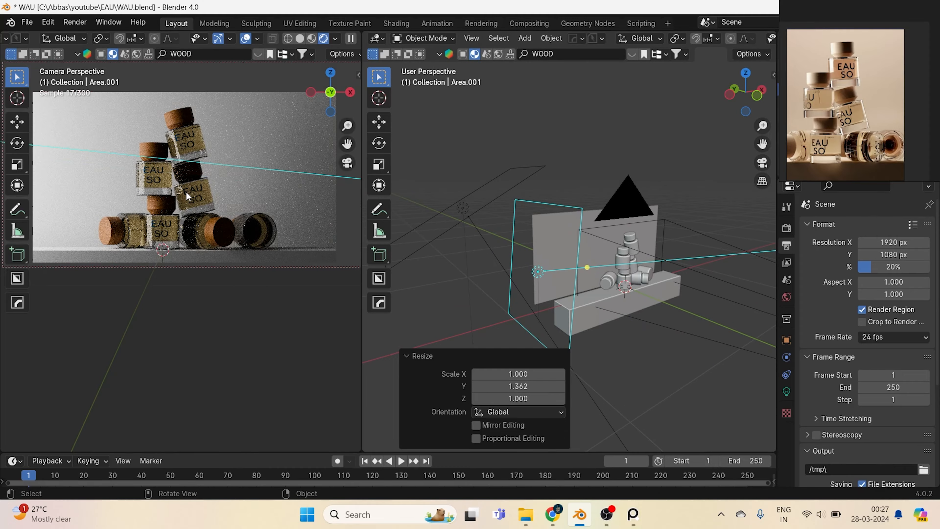
scroll(186, 191, up, 4)
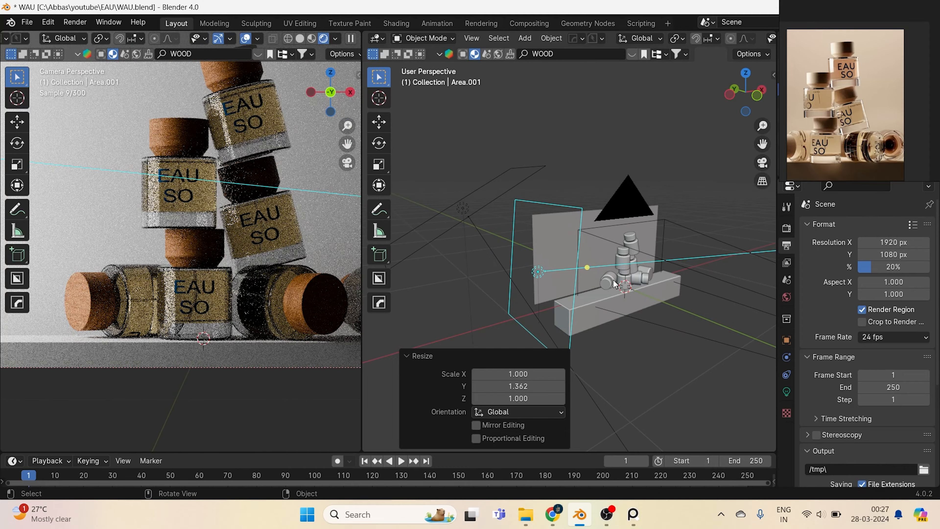
key(s)
key(y)
click(613, 303)
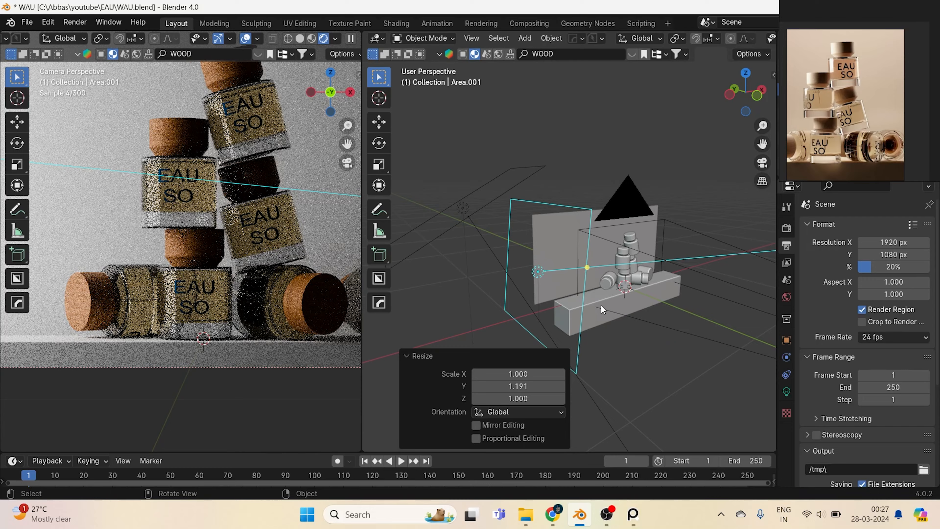
Move the duplicated area light -102.2 mm along X and save the file.
middle_drag(601, 304, 574, 303)
key(g)
key(x)
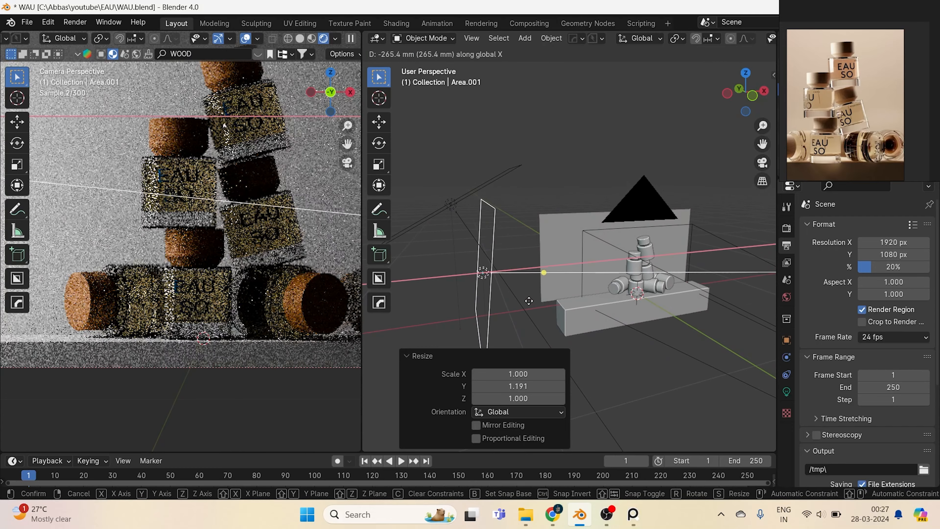
click(555, 285)
key(KP_1)
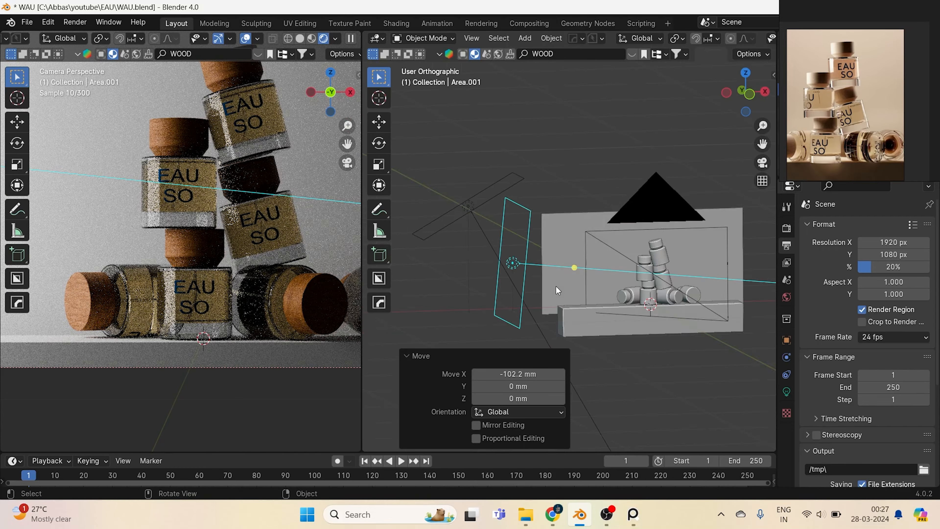
key(ctrl+s)
Add a mesh plane and rotate it 90° around Y so it stands upright.
key(shift+a)
mouse_move(448, 62)
click(532, 61)
key(r)
key(y)
key(9)
key(0)
key(Return)
Resize the new upright plane and move it -812.48 mm along X and 335.15 mm along Z, between the lights and the bottles.
key(s)
click(579, 162)
key(g)
click(462, 114)
Give the upright plane a new material with a Translucent BSDF surface, check it in the rendered view and save the file.
click(788, 442)
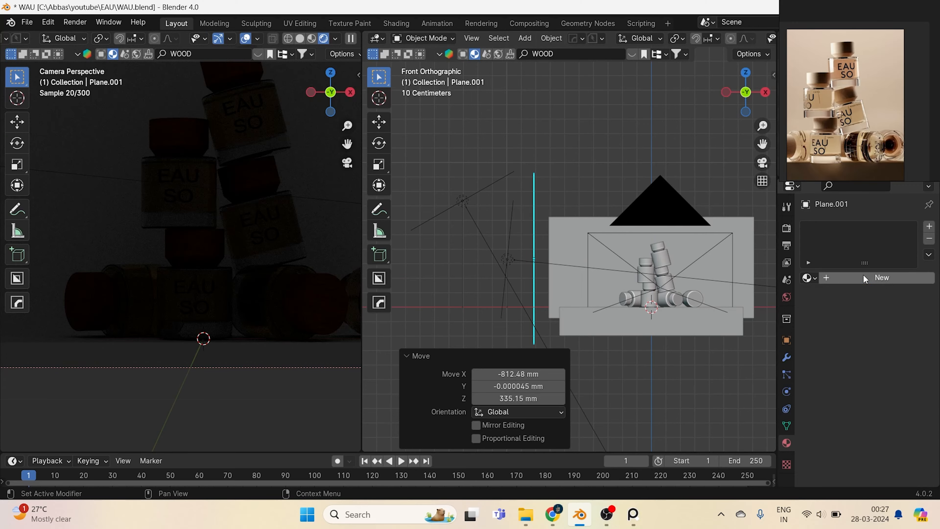
click(864, 275)
click(863, 332)
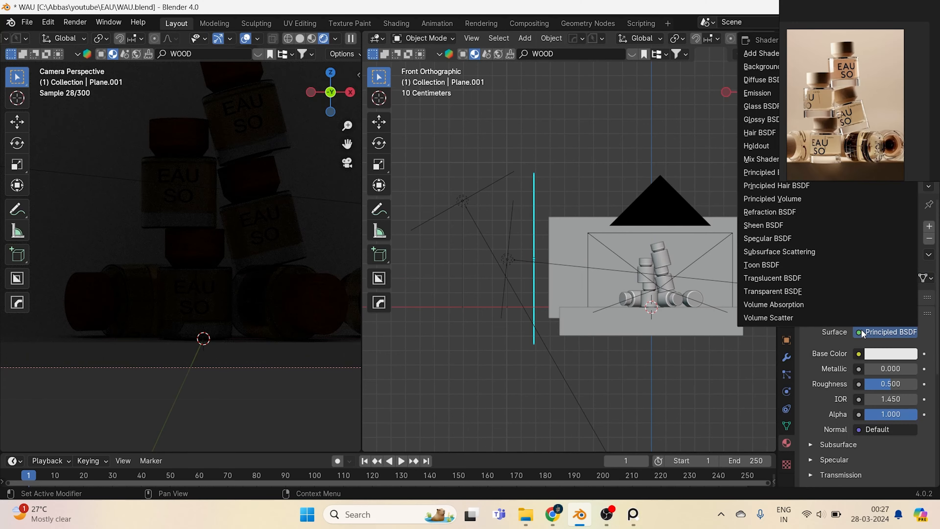
click(772, 278)
middle_drag(568, 251, 600, 259)
mouse_move(159, 303)
middle_down()
mouse_move(170, 308)
mouse_move(151, 308)
mouse_move(159, 310)
middle_up()
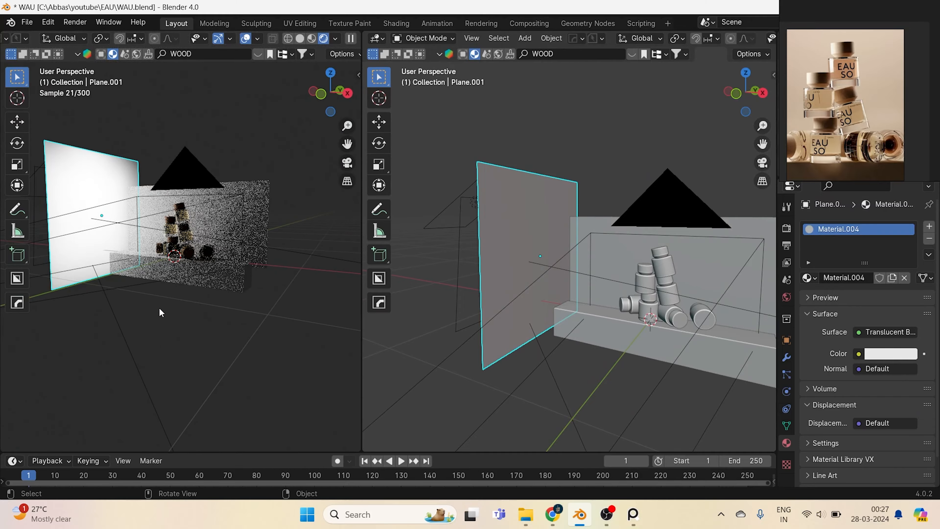
key(KP_0)
key(ctrl+s)
Move the area light nearest the translucent plane about -110.8 mm along X, scale it by 1.157 and save the file.
middle_drag(480, 287, 560, 303)
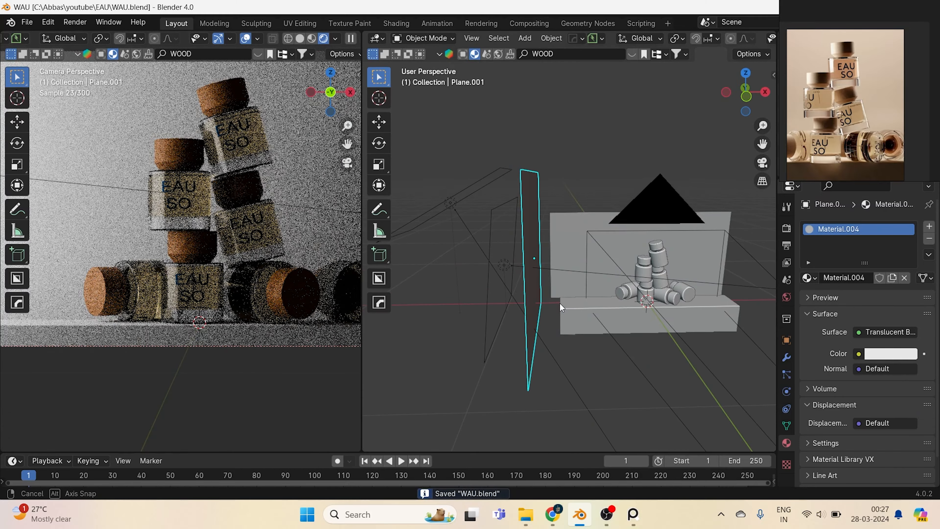
click(500, 263)
key(g)
key(x)
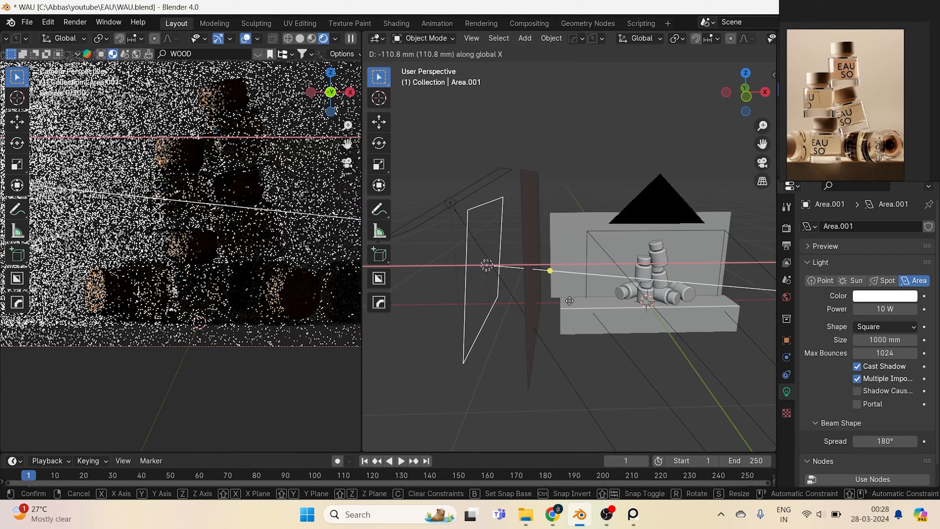
click(568, 302)
key(s)
click(583, 309)
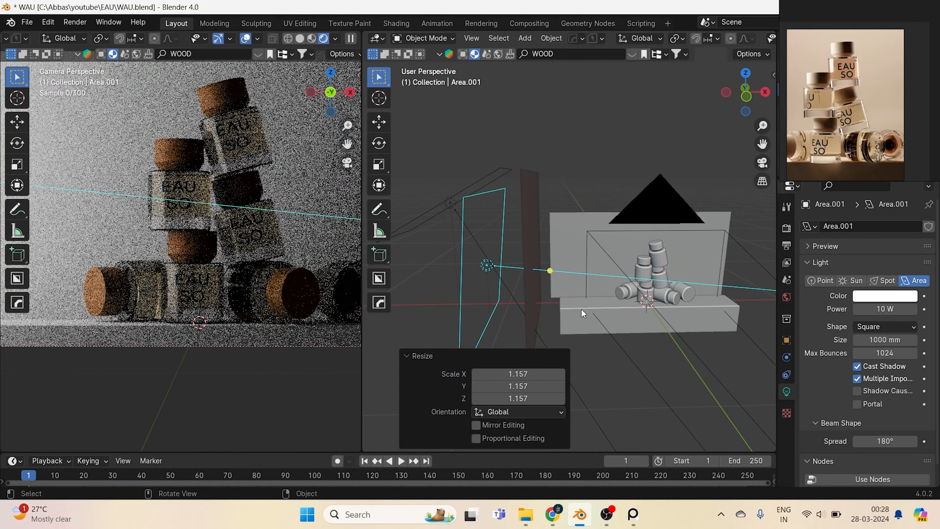
key(ctrl+s)
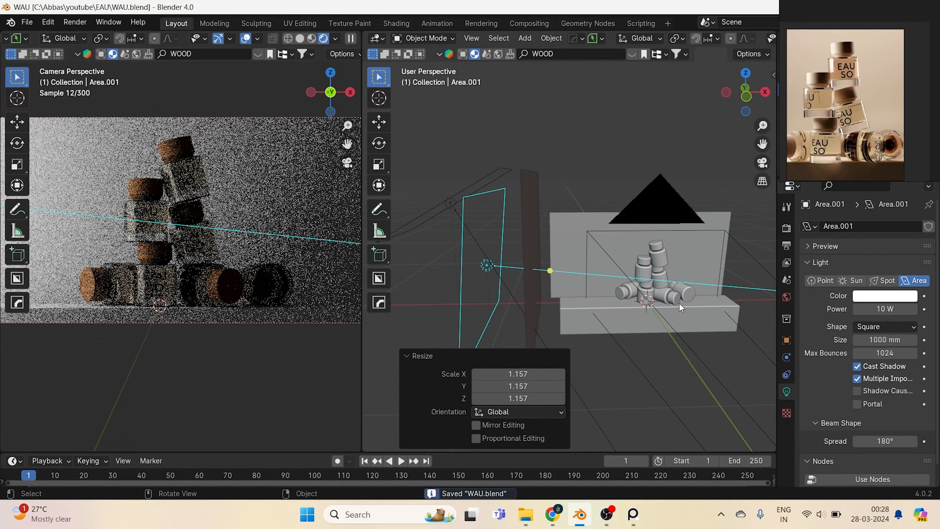
Add an area light and raise it 661.38 mm along Z above the bottles.
key(KP_1)
key(KP_7)
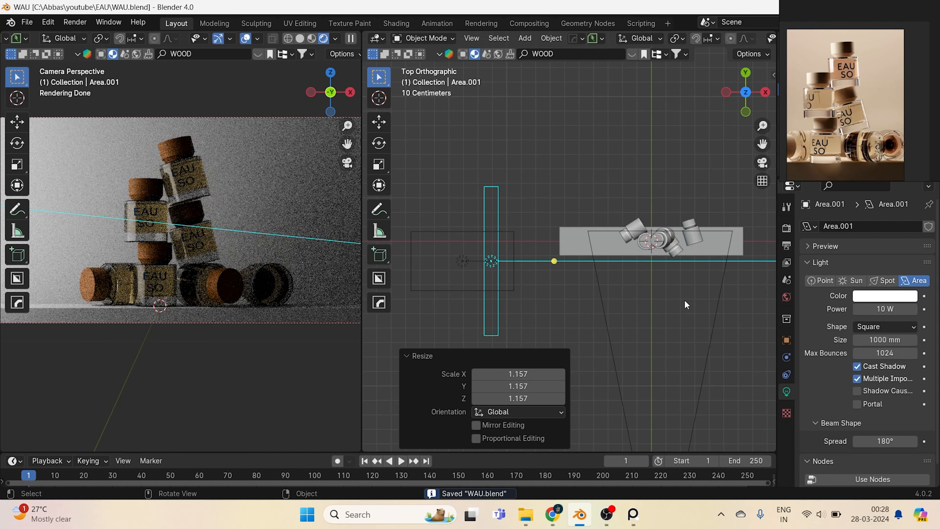
drag(776, 306, 817, 305)
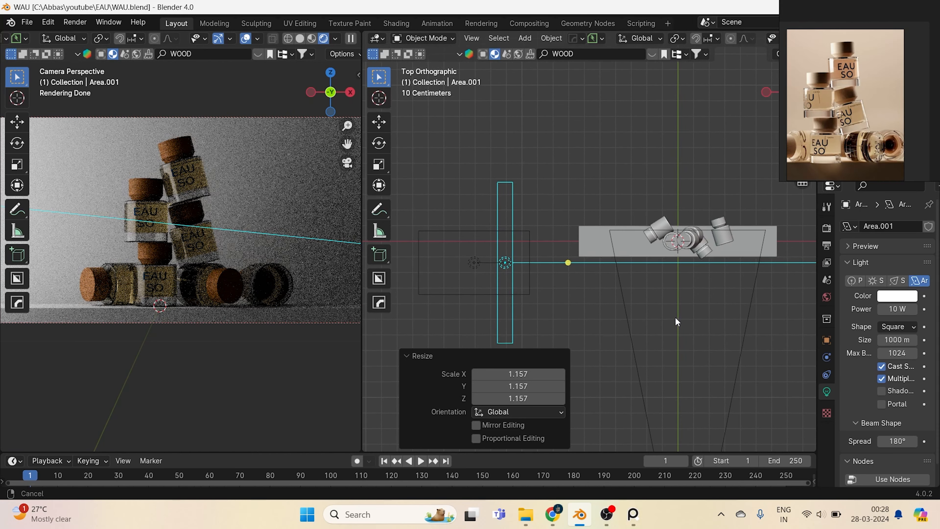
key(shift+a)
mouse_move(633, 328)
mouse_move(611, 409)
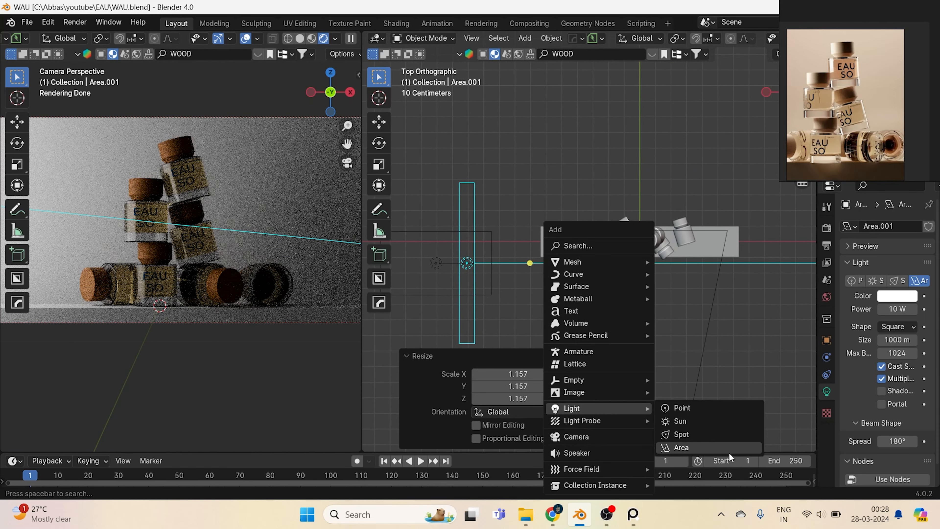
click(715, 449)
middle_drag(673, 404, 682, 362)
key(g)
key(z)
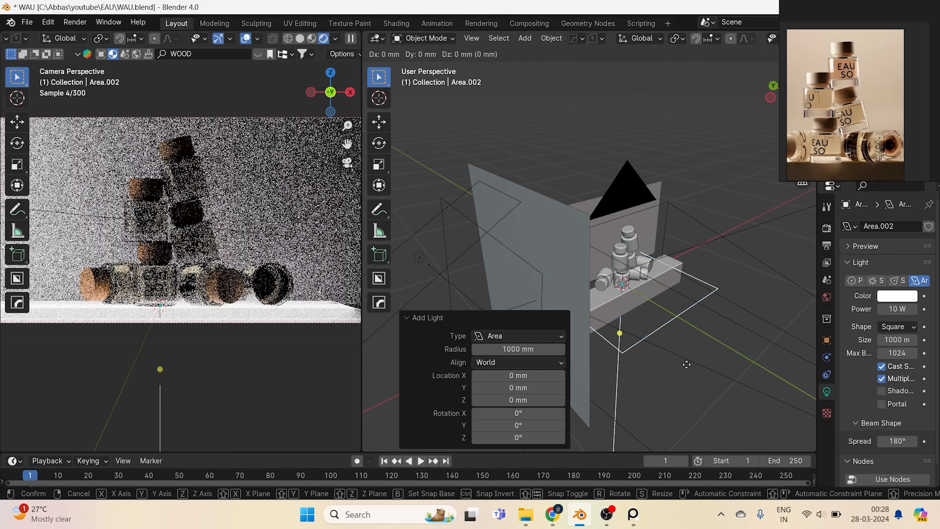
click(699, 288)
Move the overhead area light about -217 mm along Y, scale it by 1.216 and save the file.
key(g)
key(y)
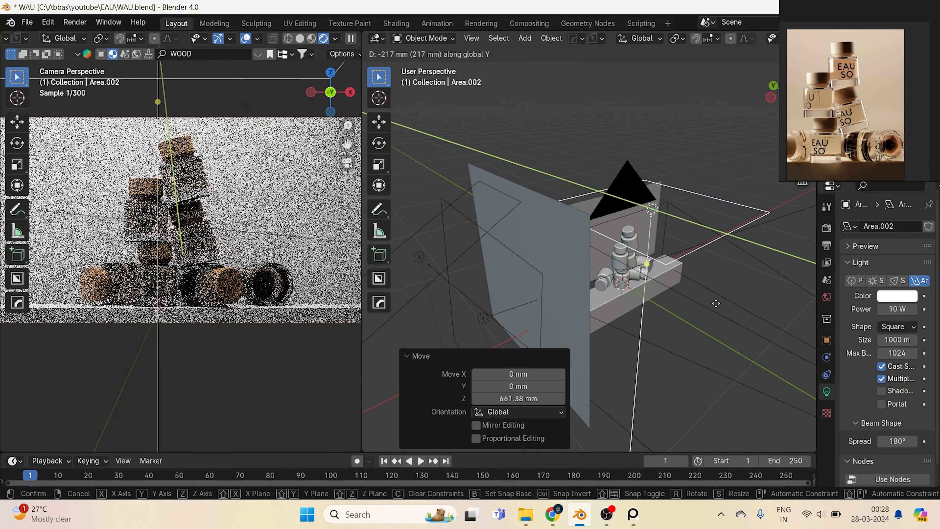
click(714, 299)
key(s)
click(730, 315)
scroll(209, 252, up, 3)
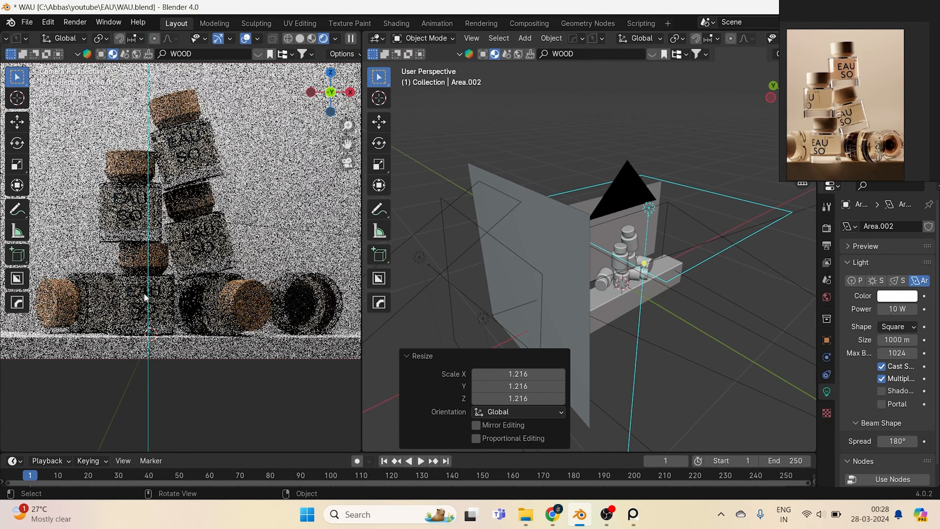
key(ctrl+s)
scroll(209, 252, down, 3)
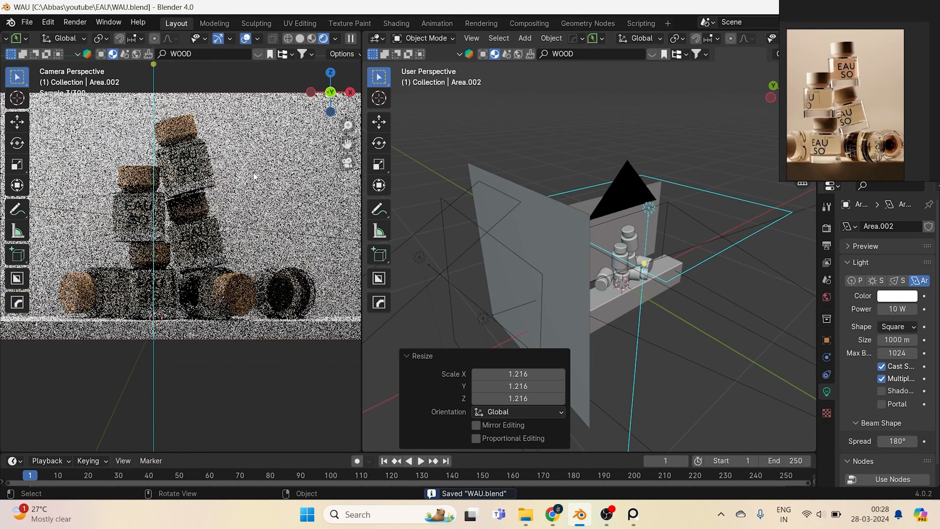
Give the backdrop plane a new material with its base colour sampled from the beige background of the reference photo, and save.
click(686, 321)
click(901, 278)
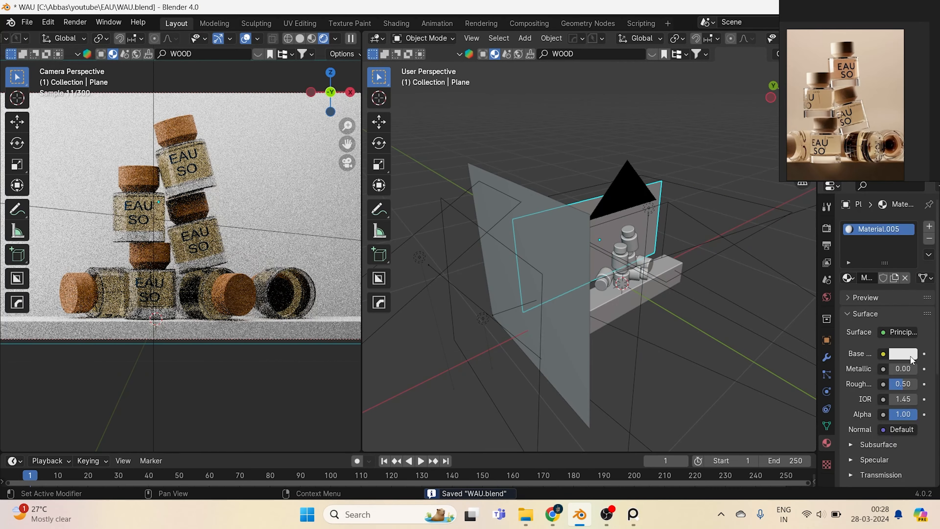
click(904, 354)
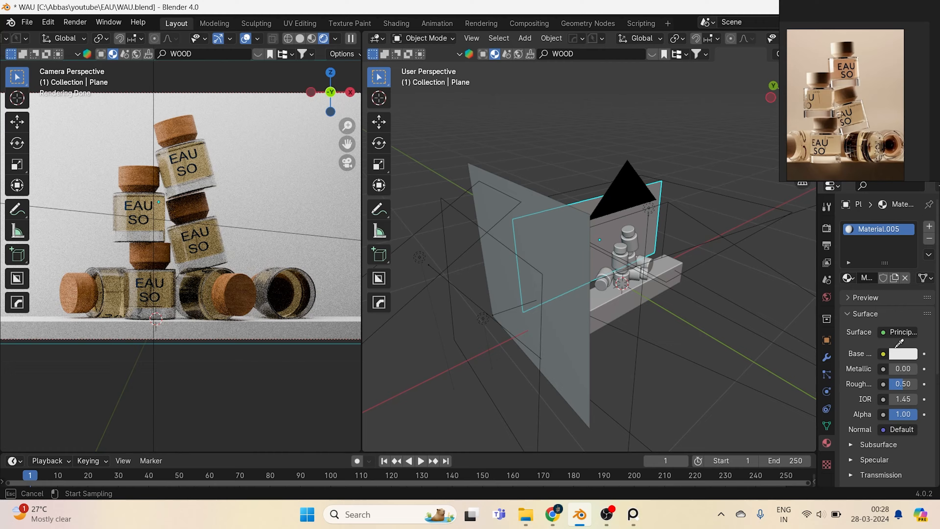
click(873, 107)
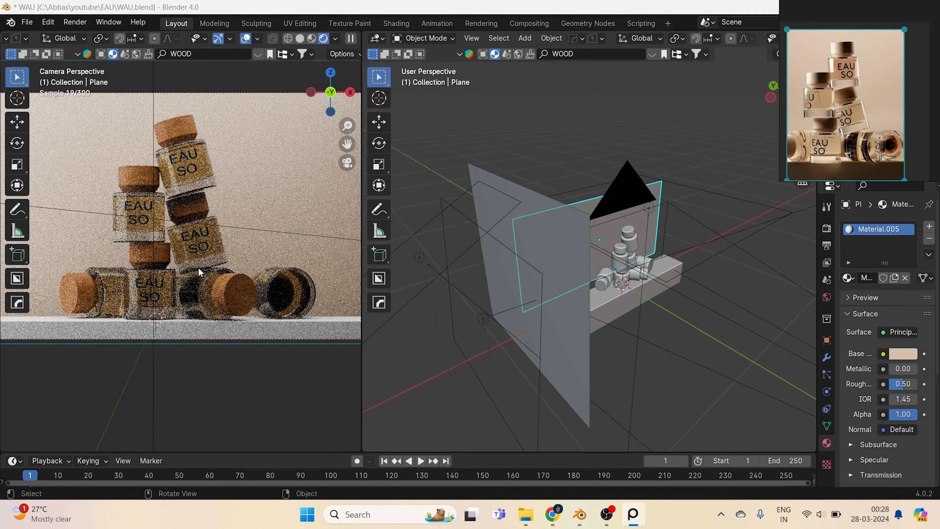
shift+middle_drag(199, 269, 208, 267)
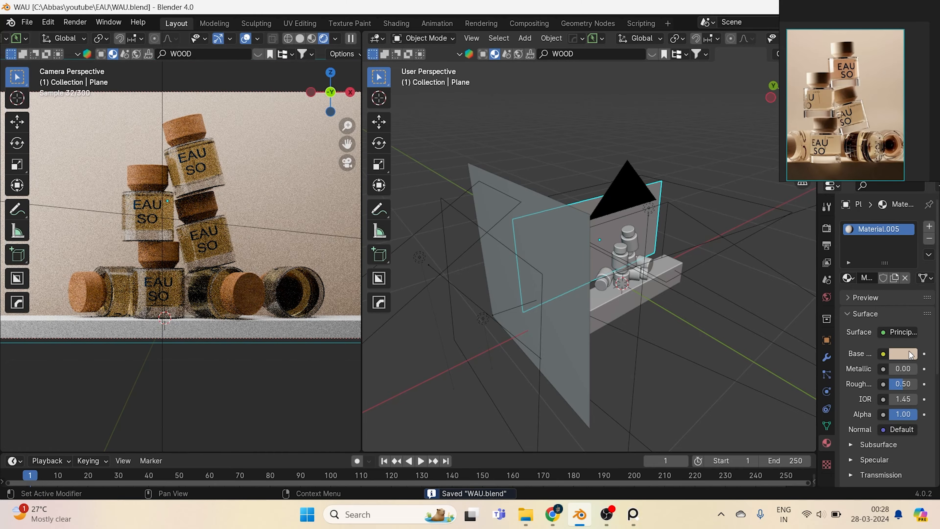
Copy the backdrop's base colour hex code D3BCA5 and apply it to a new material on the platform.
click(910, 353)
drag(851, 311, 860, 310)
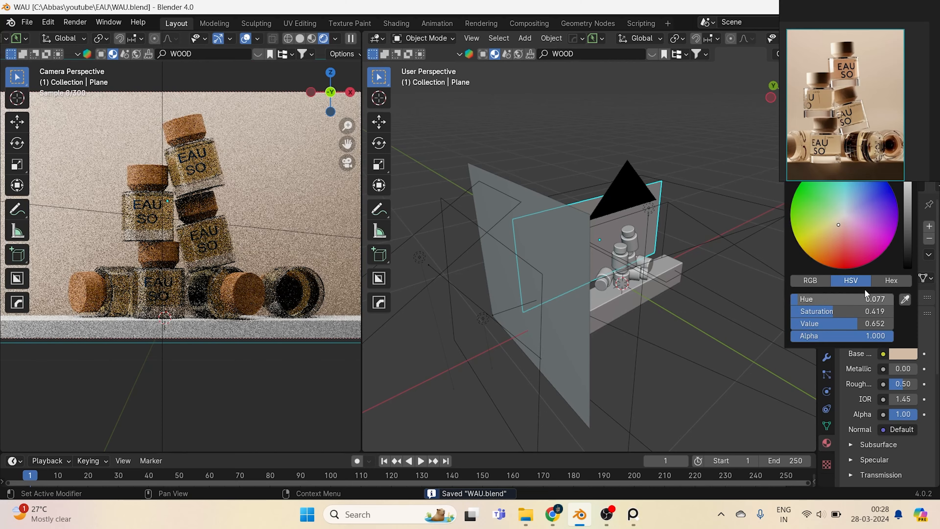
click(892, 282)
key(Return)
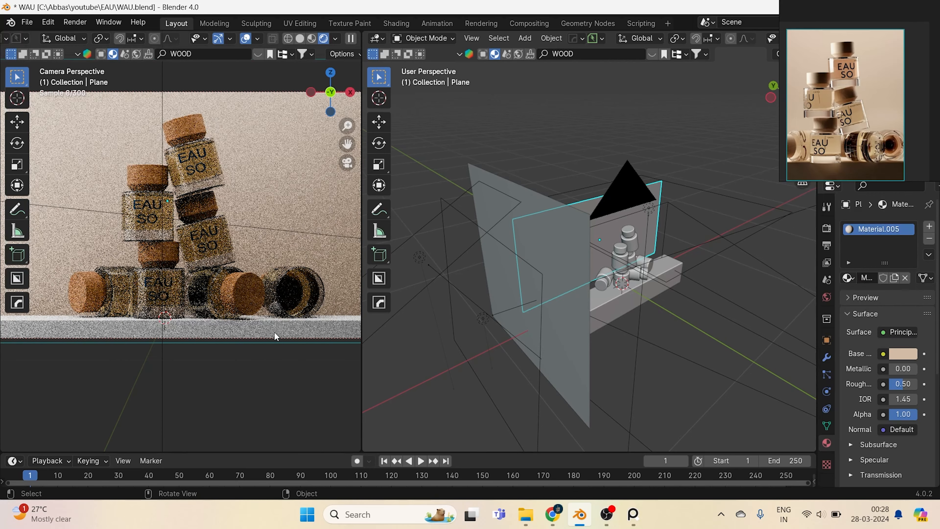
click(323, 339)
click(899, 281)
click(904, 354)
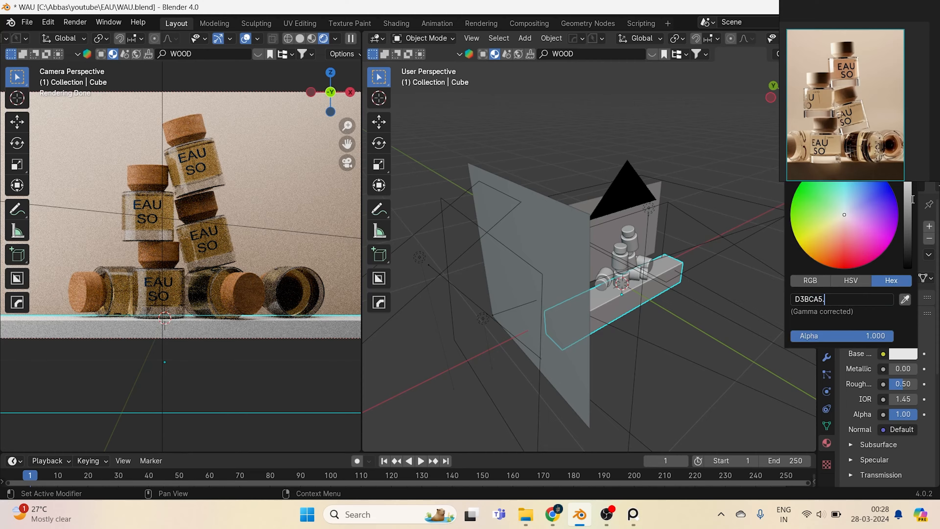
key(Return)
Set the platform material's roughness to 0.24, brighten its base colour to maximum value and save the file.
drag(896, 389, 881, 388)
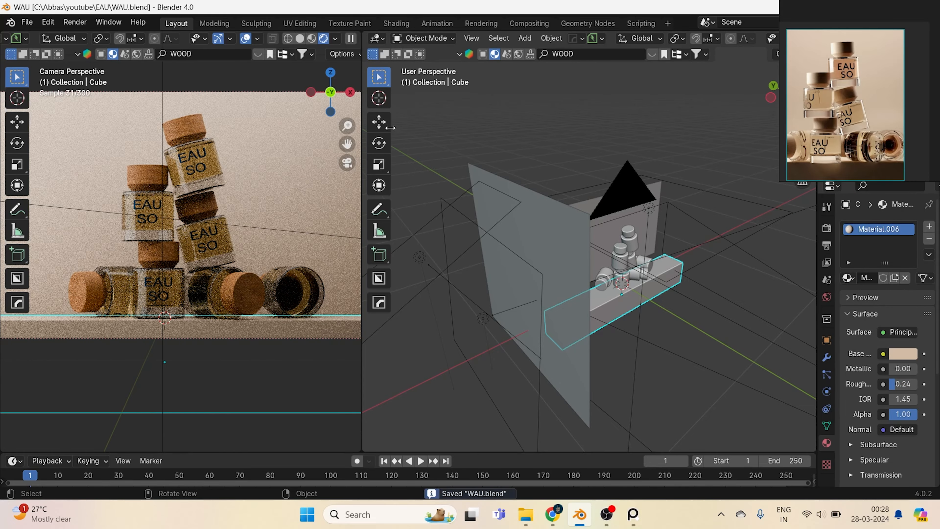
click(900, 357)
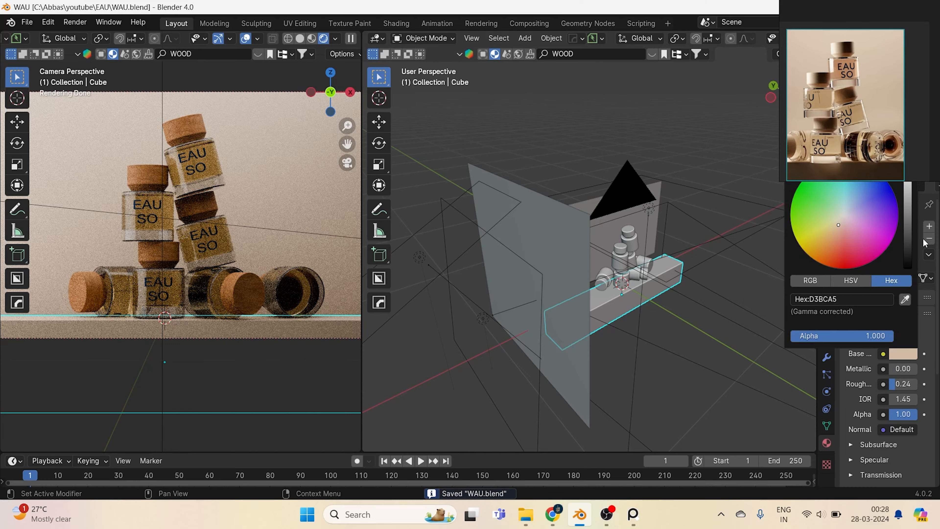
click(911, 196)
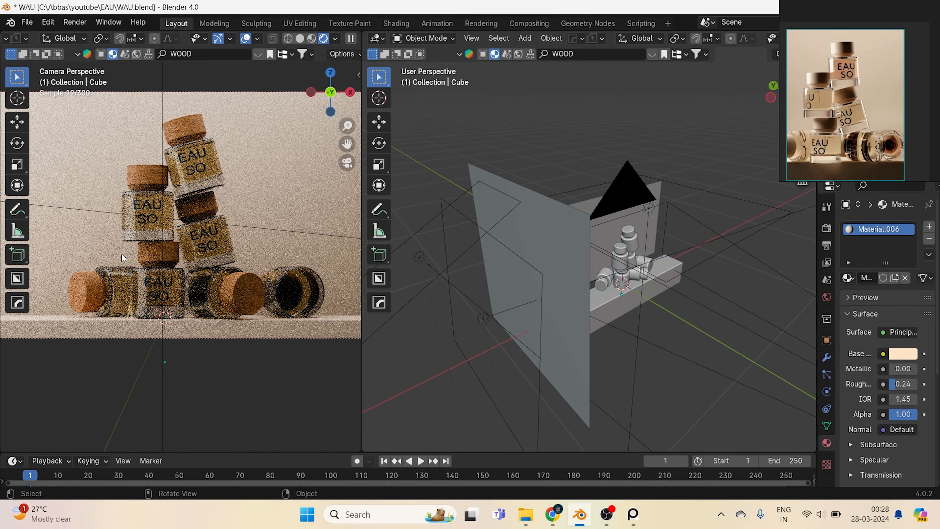
scroll(129, 263, down, 2)
key(ctrl+s)
Move the backdrop plane 100.56 mm along Y, away from the bottles.
mouse_move(452, 326)
middle_down()
mouse_move(471, 335)
mouse_move(462, 333)
middle_up()
click(560, 206)
key(g)
key(y)
click(646, 248)
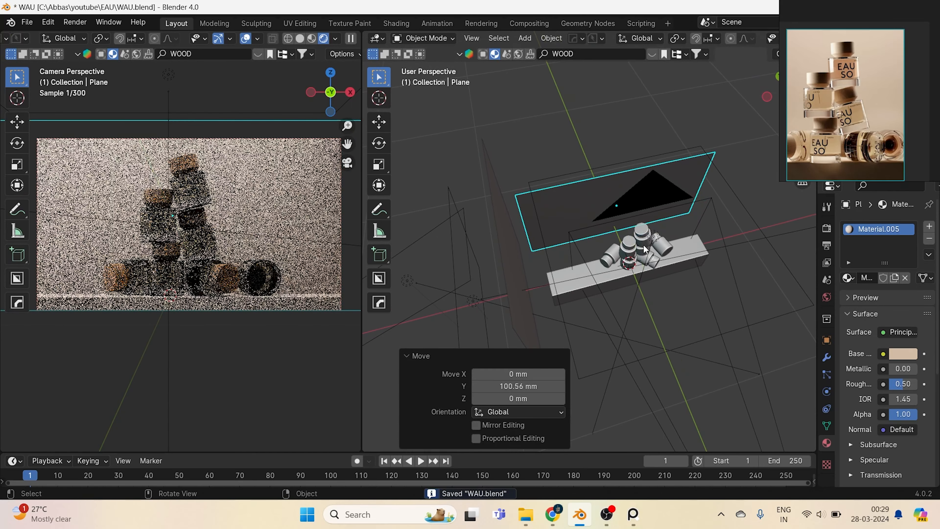
Add another area light, shrink it to about 0.25 and stretch it by 4.371 along X into a strip.
key(KP_7)
key(shift+a)
mouse_move(531, 262)
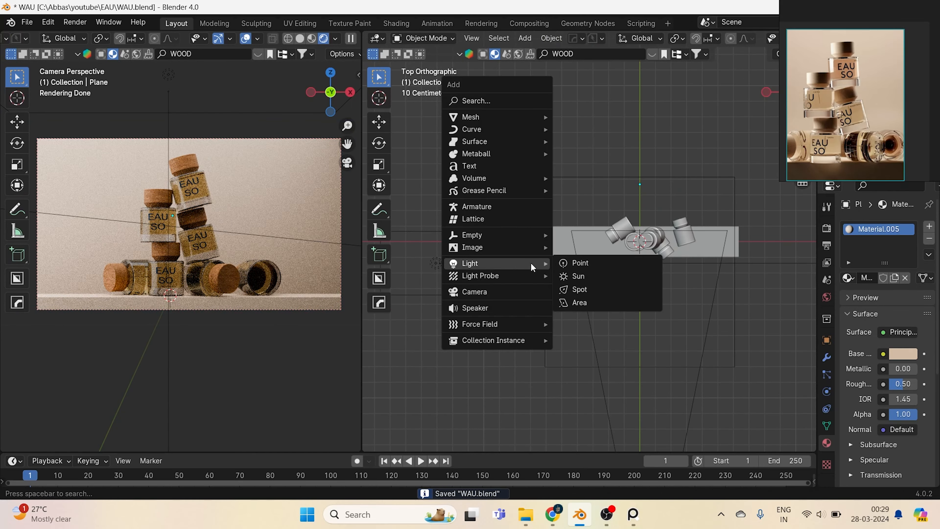
click(581, 302)
key(s)
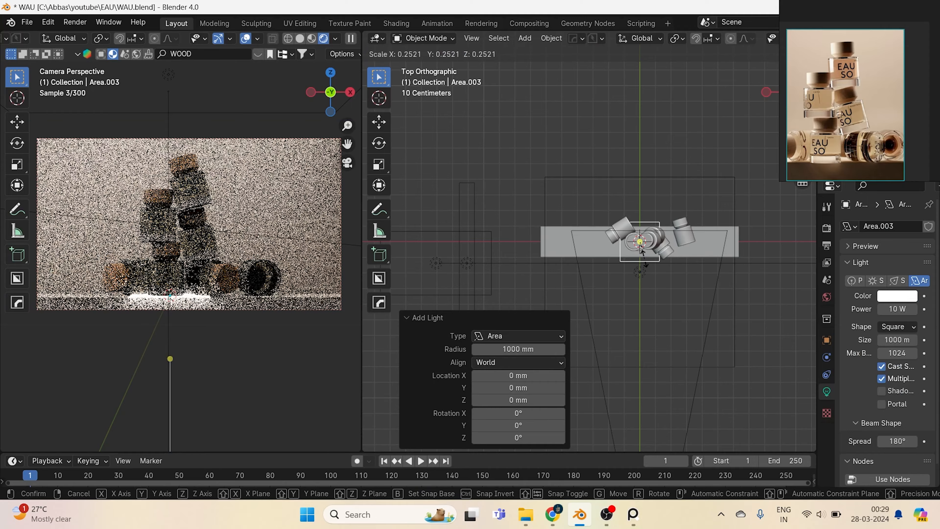
click(644, 258)
key(s)
key(x)
click(687, 282)
Rotate the strip light 180° around X and move it about 260.4 mm along Y behind the platform.
text(rx)
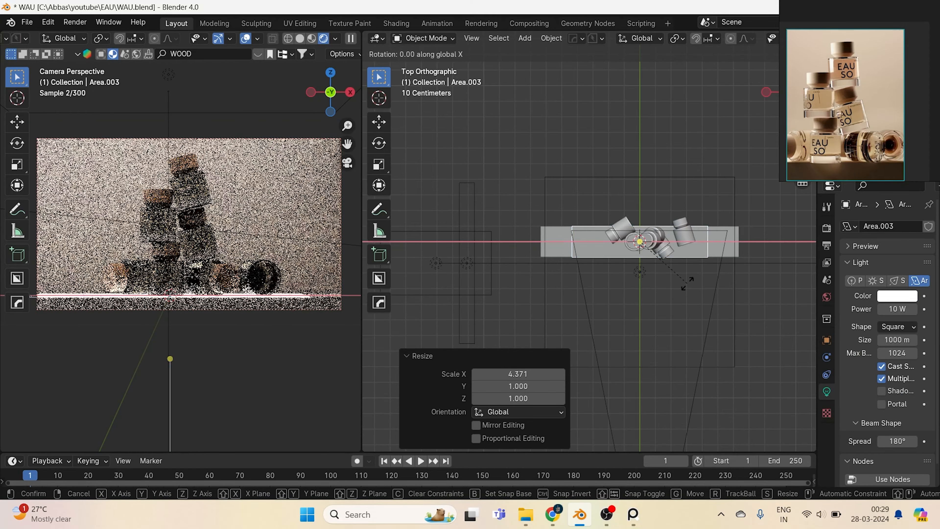
text(180)
key(Return)
key(g)
key(y)
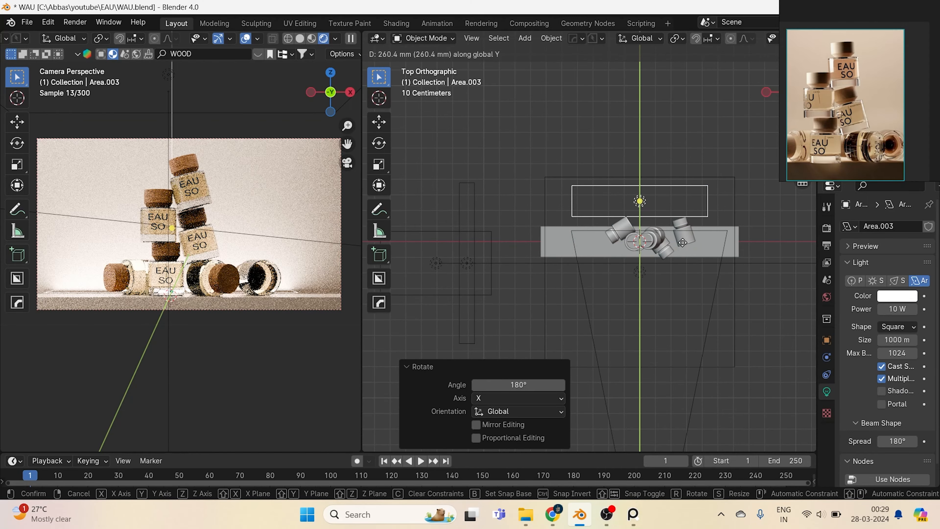
click(683, 243)
Lower the strip light along Z, scale it by 1.320 along X and save the file.
middle_drag(626, 284, 717, 317)
key(g)
key(z)
click(683, 309)
key(s)
key(x)
click(692, 326)
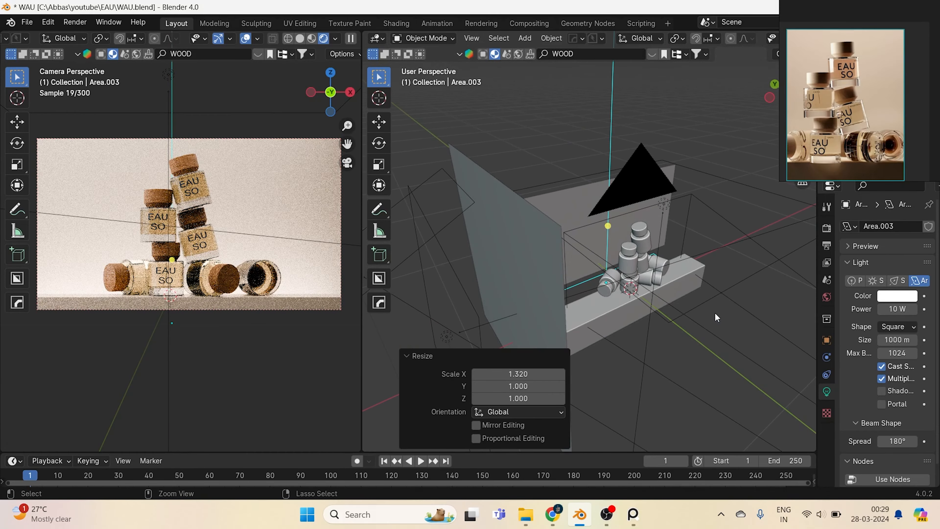
key(ctrl+s)
Move the strip light a further 91.231 mm along Y, save the file and check the bottles in the render.
key(g)
key(y)
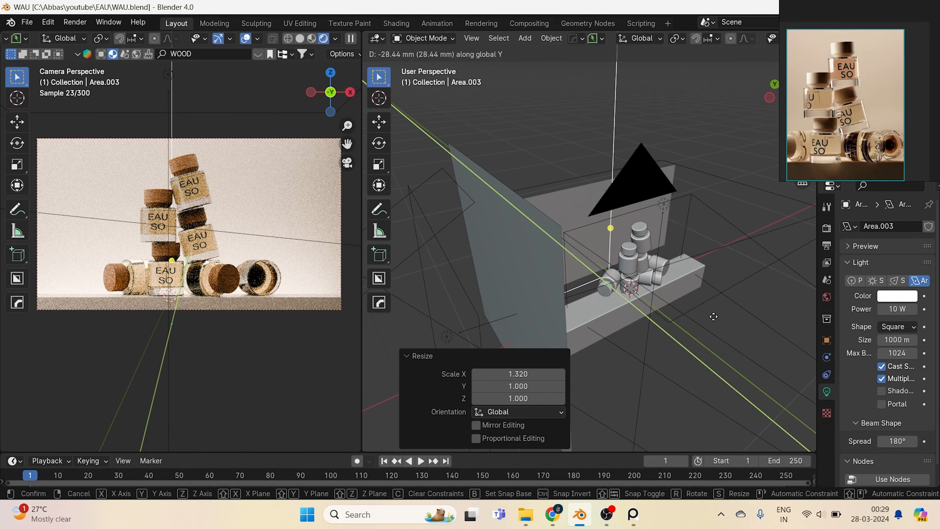
click(249, 251)
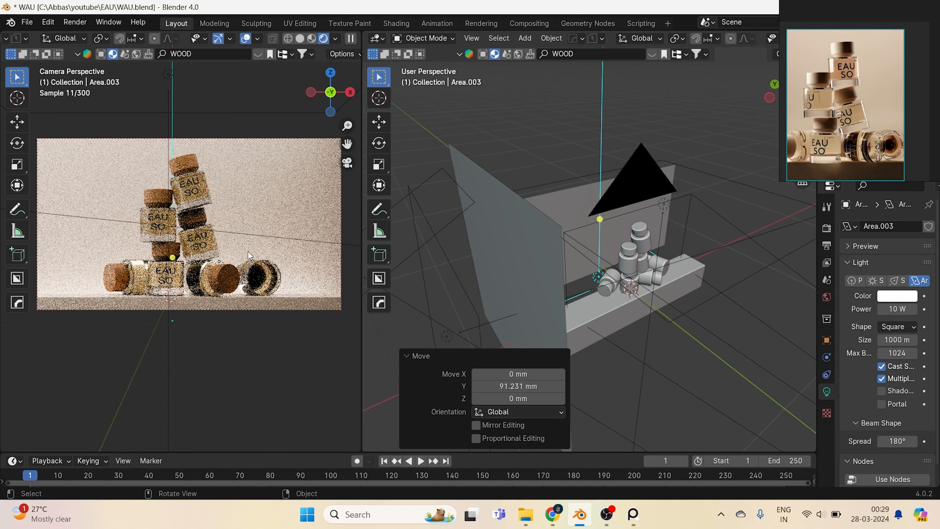
key(ctrl+s)
scroll(204, 252, up, 4)
scroll(644, 253, down, 3)
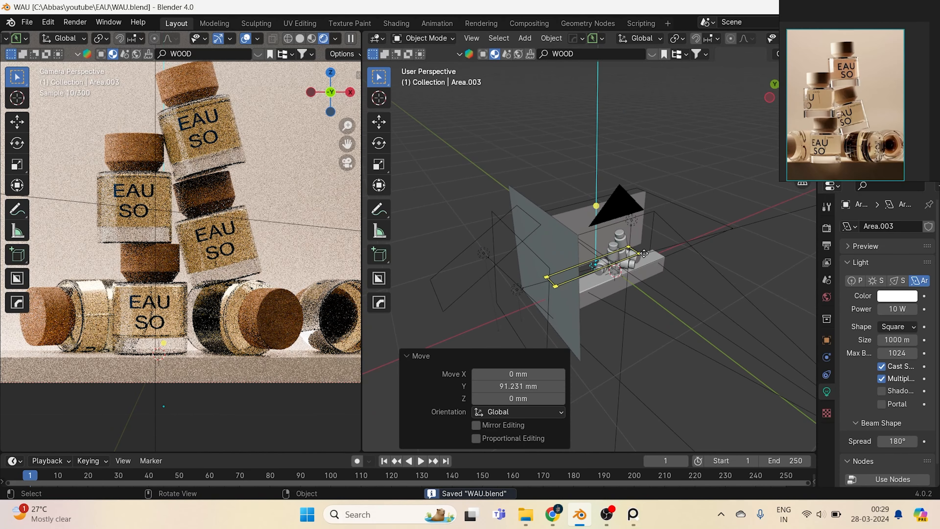
Duplicate the overhead area light and offset the copy about 137 mm along X, -380 mm along Y and -340 mm along Z.
click(634, 222)
click(634, 222)
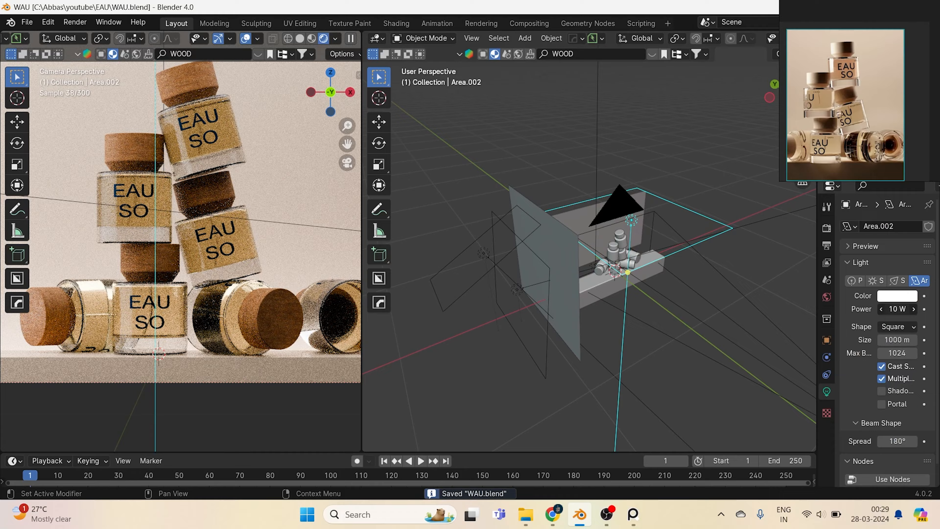
drag(898, 309, 910, 310)
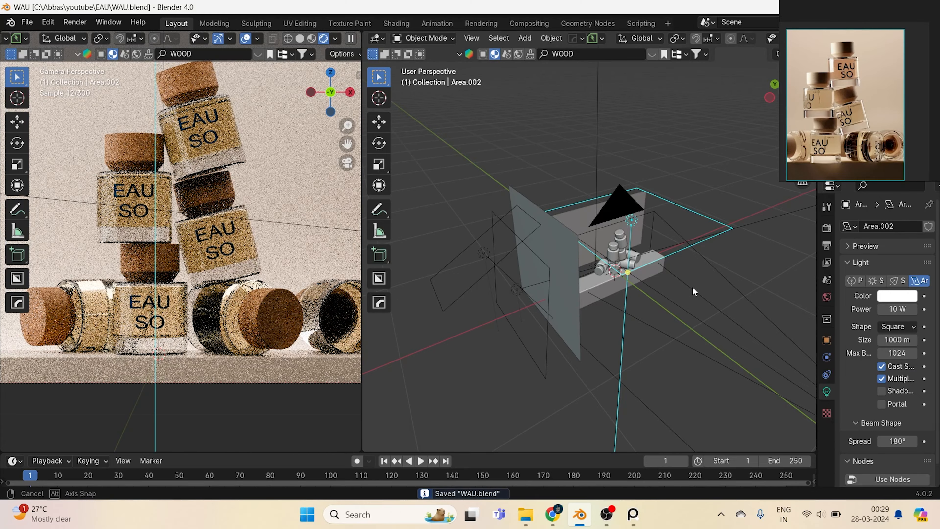
middle_drag(692, 287, 704, 293)
key(shift+d)
click(766, 346)
Rotate the duplicated area light 66.9° around X and enlarge it along X and by 1.363 along Z.
key(r)
key(x)
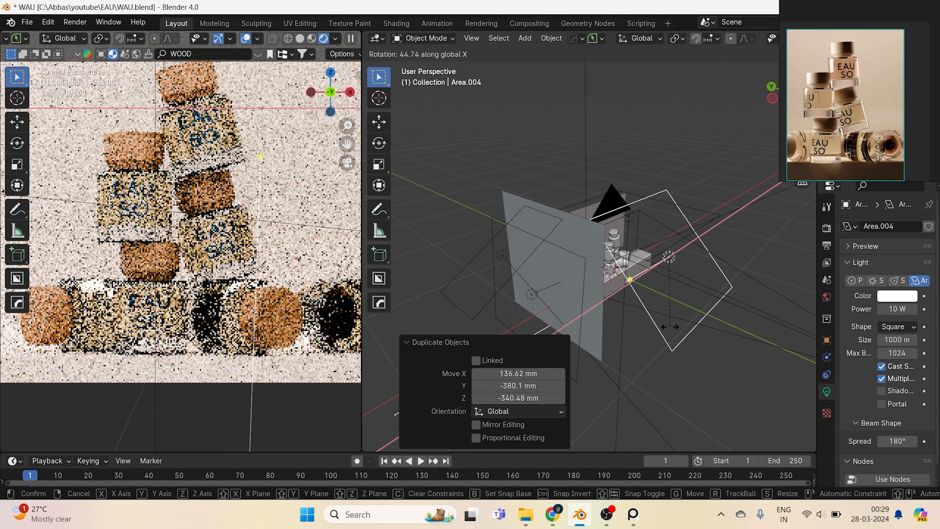
click(647, 315)
key(s)
key(x)
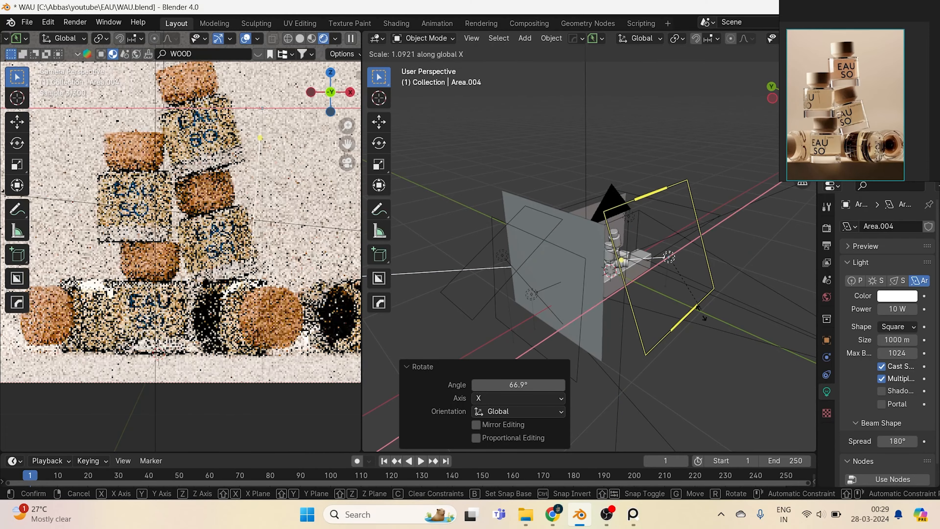
click(707, 351)
key(s)
key(z)
click(724, 351)
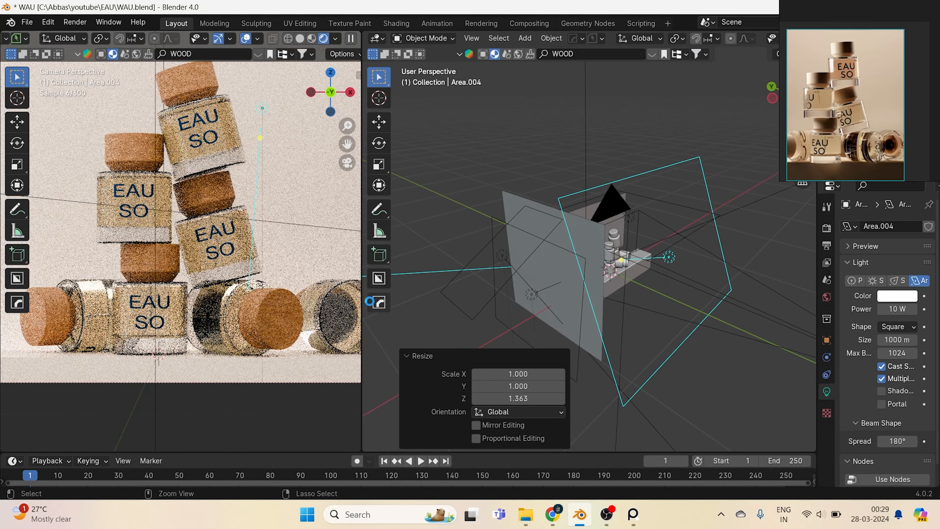
Reduce the duplicated area light's power first to 5 W and finally to 1 W, and save the file.
key(ctrl+s)
drag(368, 294, 667, 295)
scroll(470, 341, down, 3)
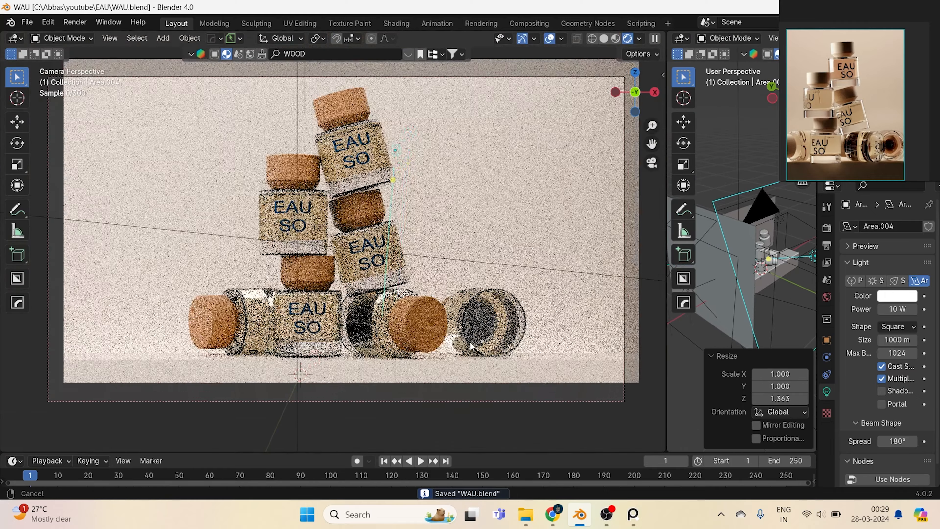
shift+middle_drag(471, 342, 423, 339)
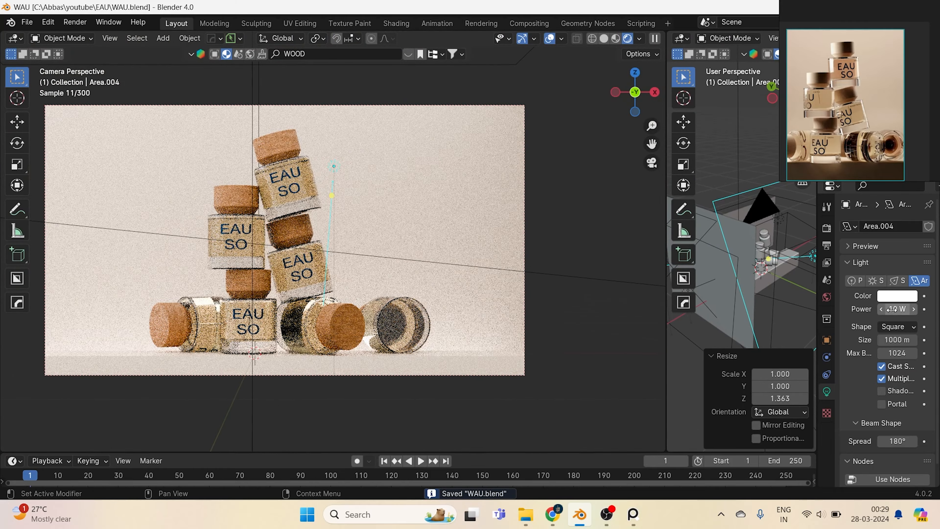
text(5)
key(Return)
double_click(892, 309)
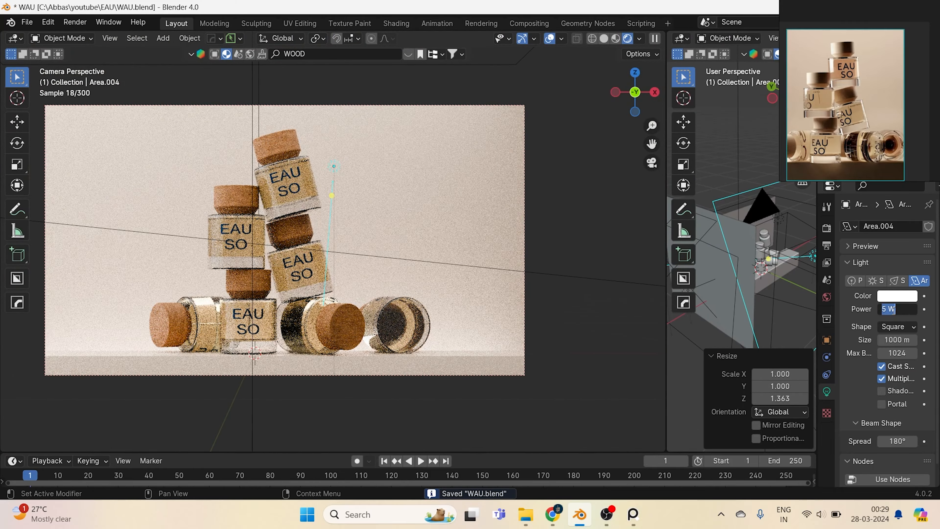
text(1)
key(Return)
key(ctrl+s)
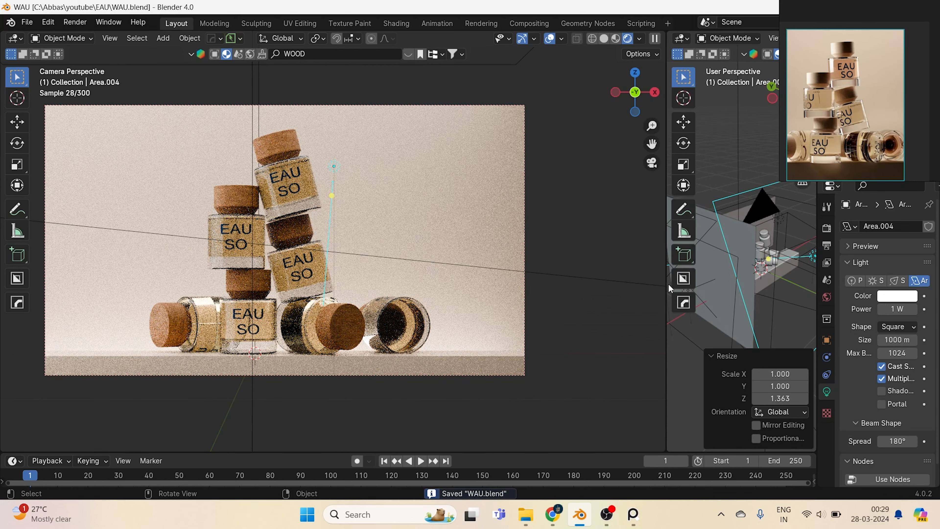
Show the scene in a solid front view and hide the backdrop, platform, camera and surrounding lights around the bottles.
drag(667, 282, 540, 281)
scroll(604, 288, down, 3)
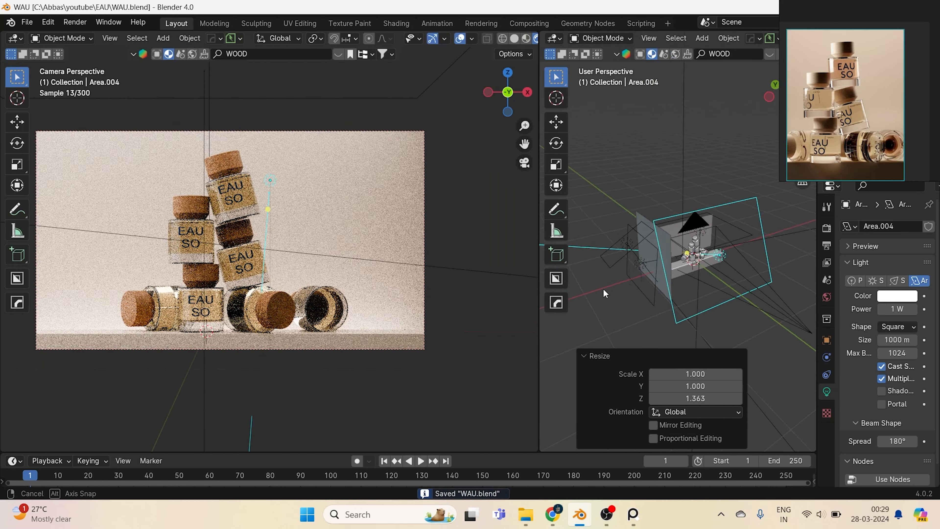
scroll(707, 255, up, 2)
click(718, 226)
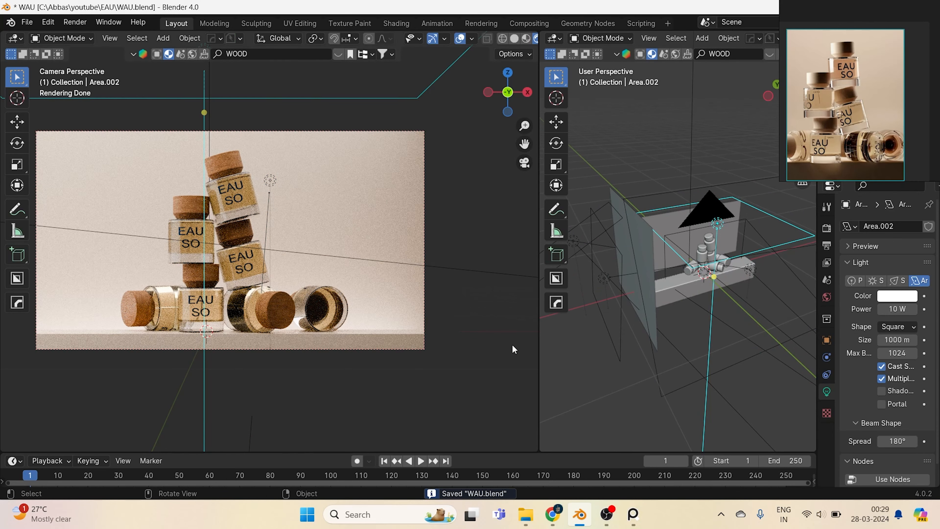
key(KP_1)
key(z)
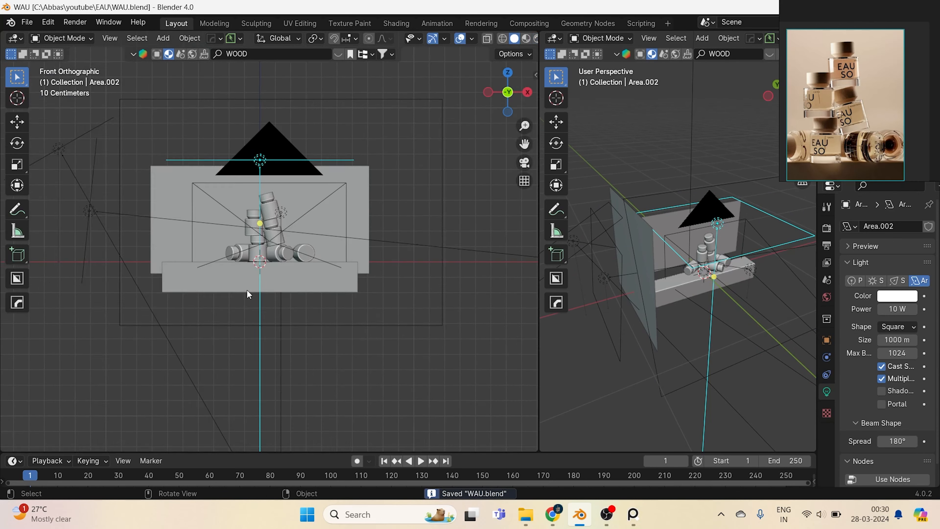
scroll(207, 304, up, 2)
shift+middle_drag(158, 318, 166, 319)
drag(192, 127, 193, 126)
key(h)
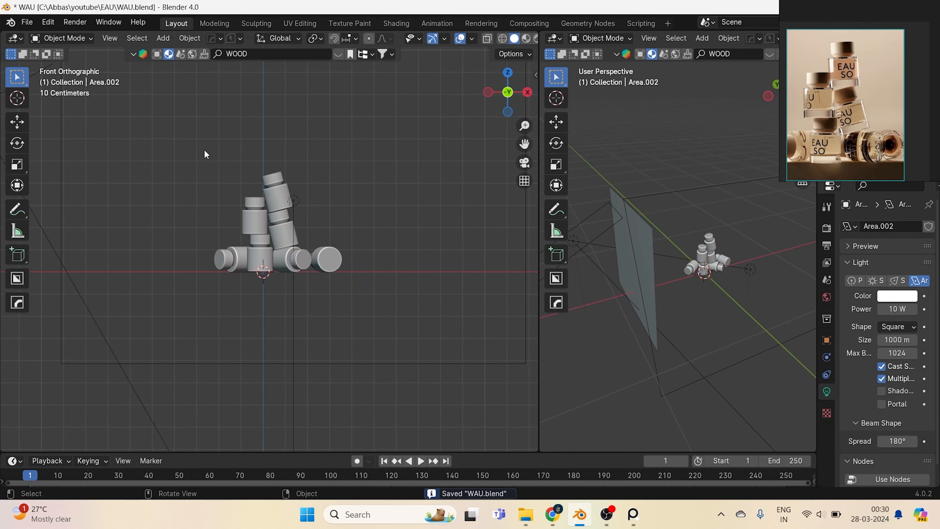
drag(318, 348, 126, 400)
key(h)
Select all bottles and move them to a new collection named BOTTLES.
drag(380, 319, 381, 319)
key(m)
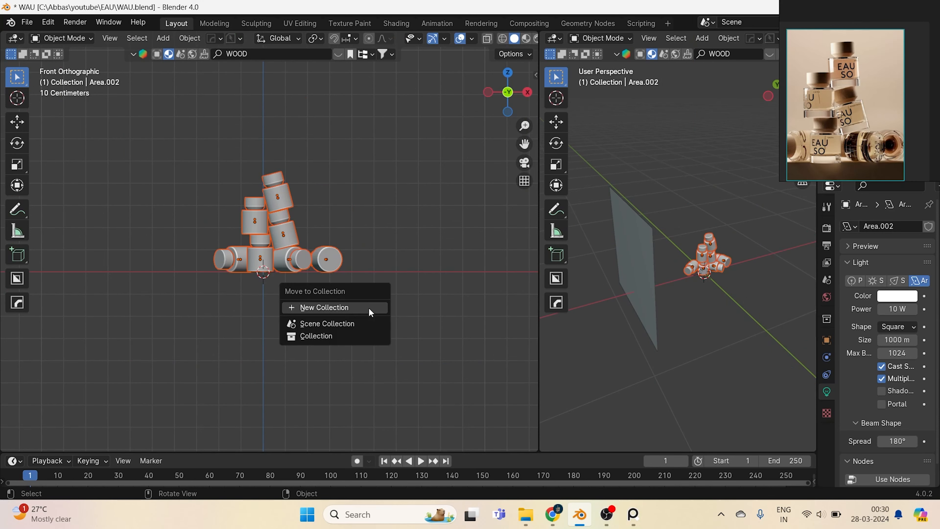
click(370, 307)
text(BOTTLE)
key(Return)
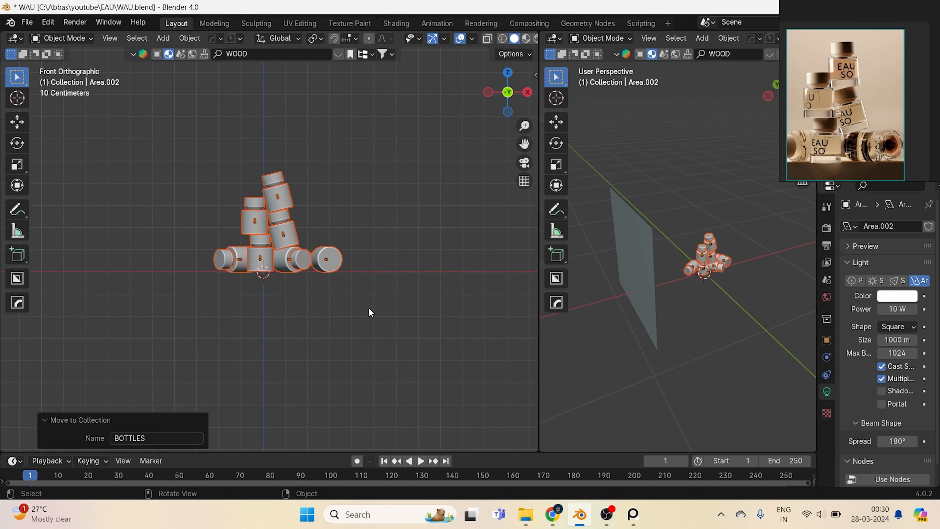
Unhide all hidden objects, show the rendered stack through the camera and save the file.
key(alt+h)
key(ctrl+s)
key(z)
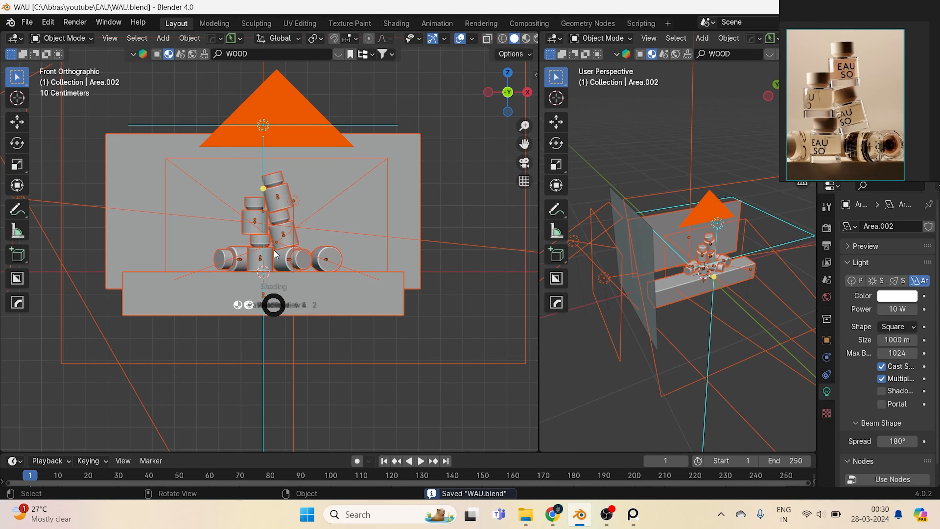
click(357, 304)
key(b)
drag(358, 329, 355, 351)
key(KP_0)
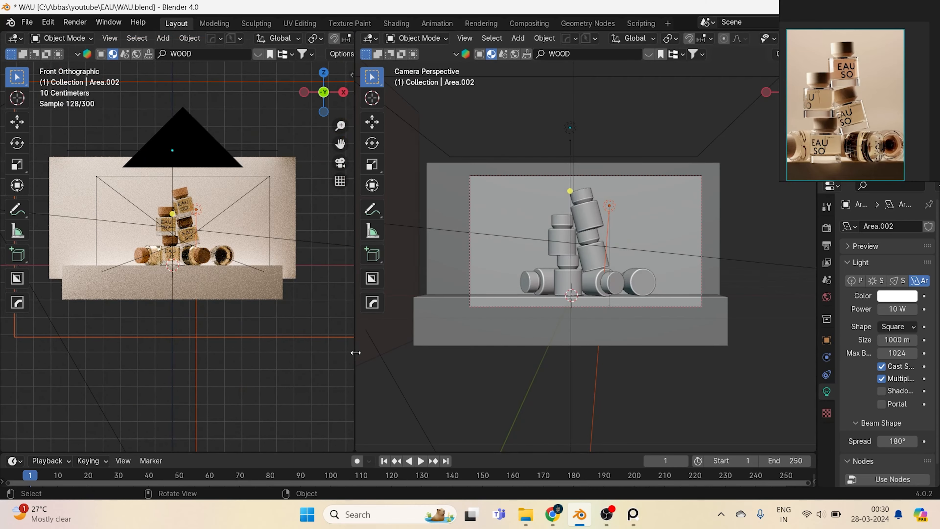
key(KP_0)
key(ctrl+s)
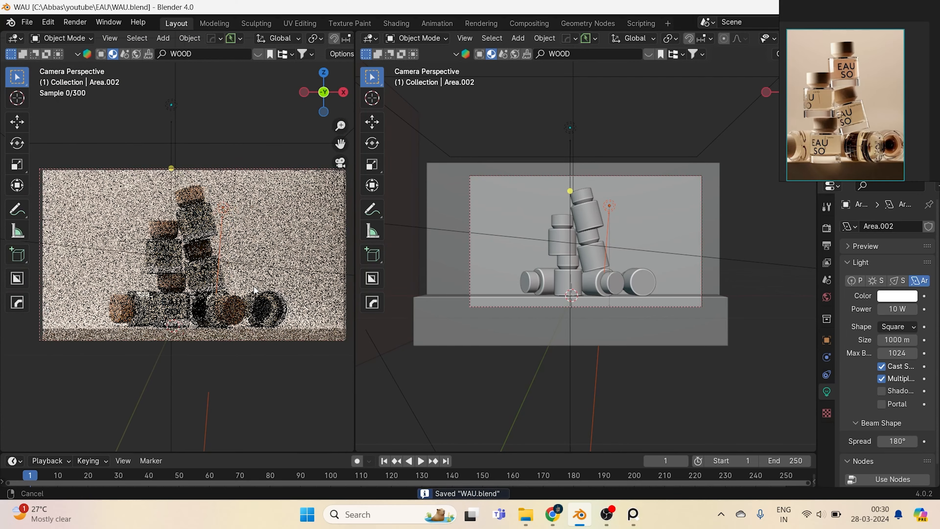
Create a light-linking collection for the overhead area light and add the BOTTLES collection to it.
click(827, 340)
scroll(866, 425, down, 3)
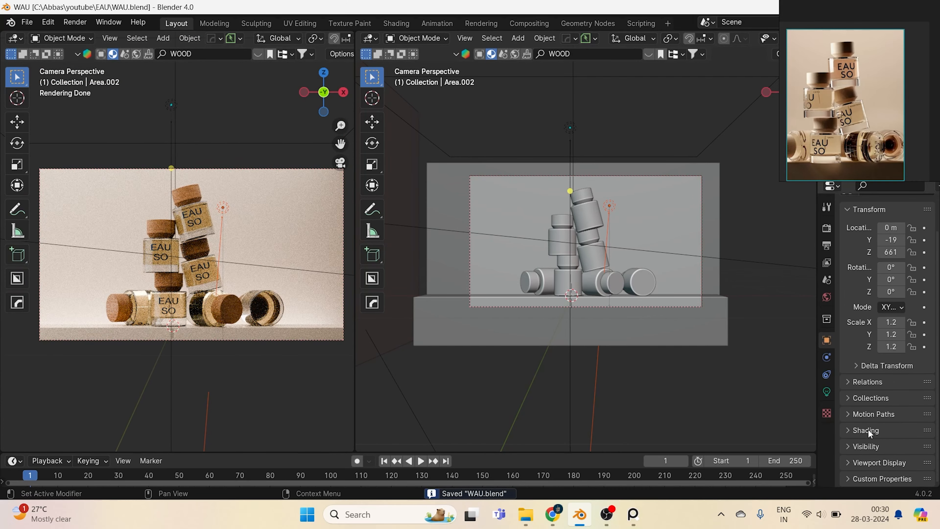
middle_drag(610, 229, 620, 282)
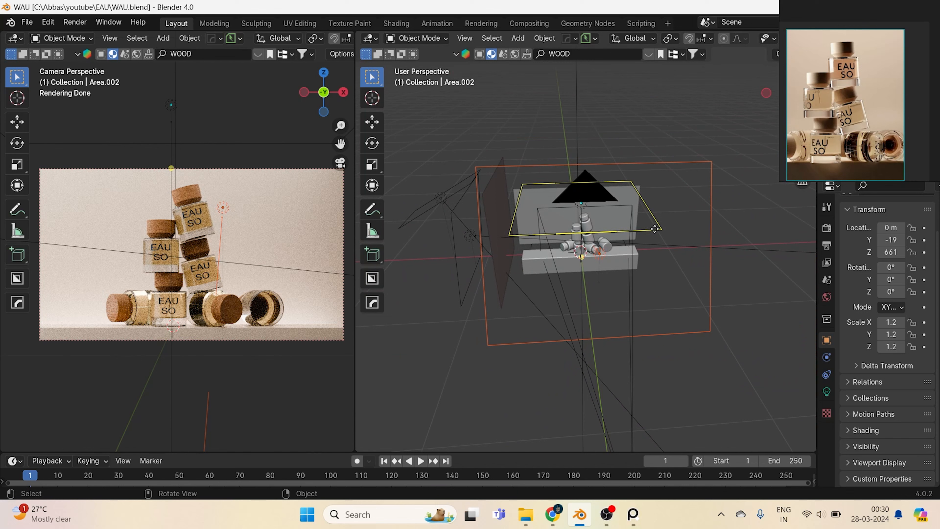
click(861, 431)
scroll(863, 439, down, 3)
click(868, 417)
click(878, 433)
mouse_move(844, 89)
right_down()
mouse_move(678, 79)
mouse_move(608, 54)
right_up()
scroll(897, 117, down, 4)
drag(871, 91, 872, 474)
Create a light-linking collection for the front area light and add the BOTTLES collection to it.
scroll(580, 223, up, 2)
middle_drag(580, 223, 618, 264)
click(638, 282)
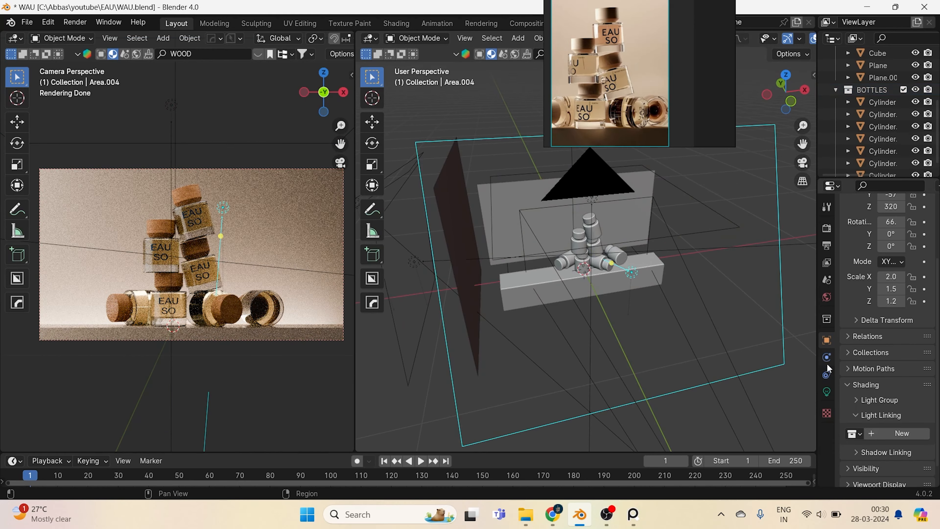
click(901, 434)
drag(867, 89, 859, 454)
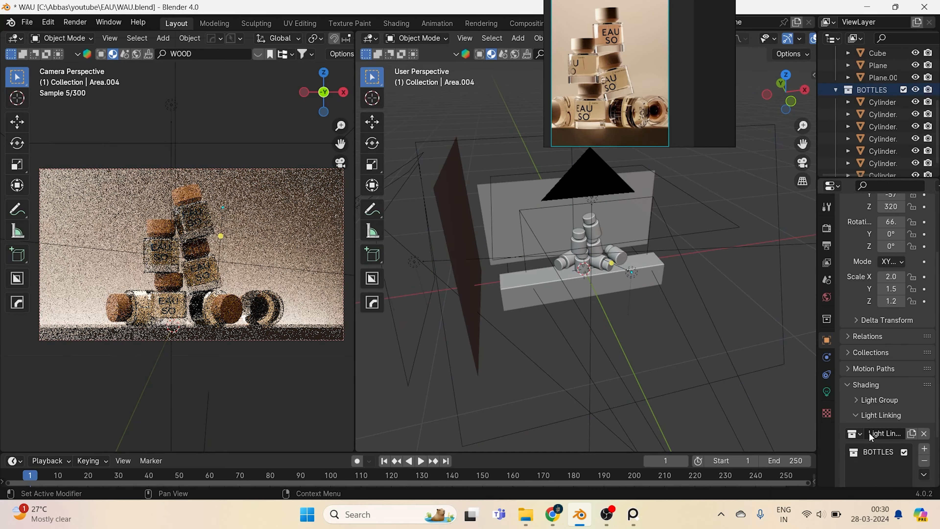
Scale the front area light by 0.836, save the file, and rescale the light by 1.106.
click(696, 388)
key(s)
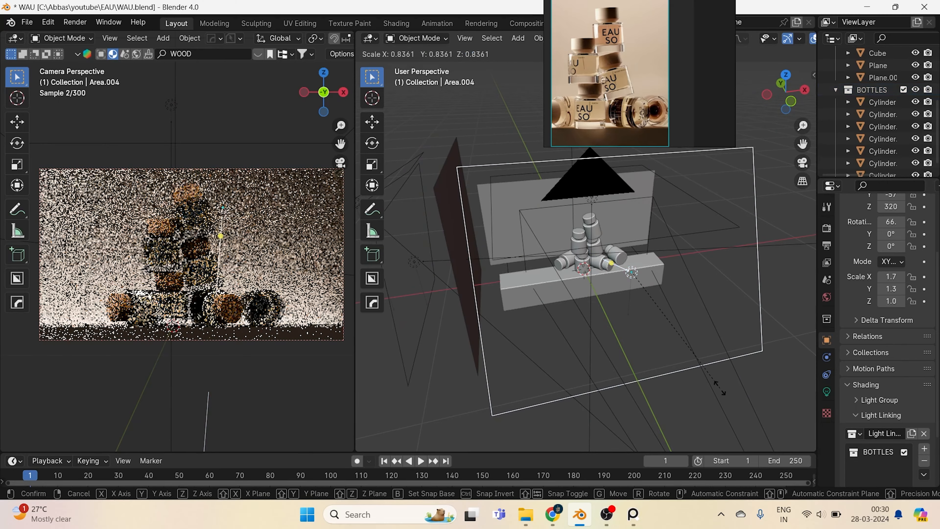
click(720, 388)
key(ctrl+s)
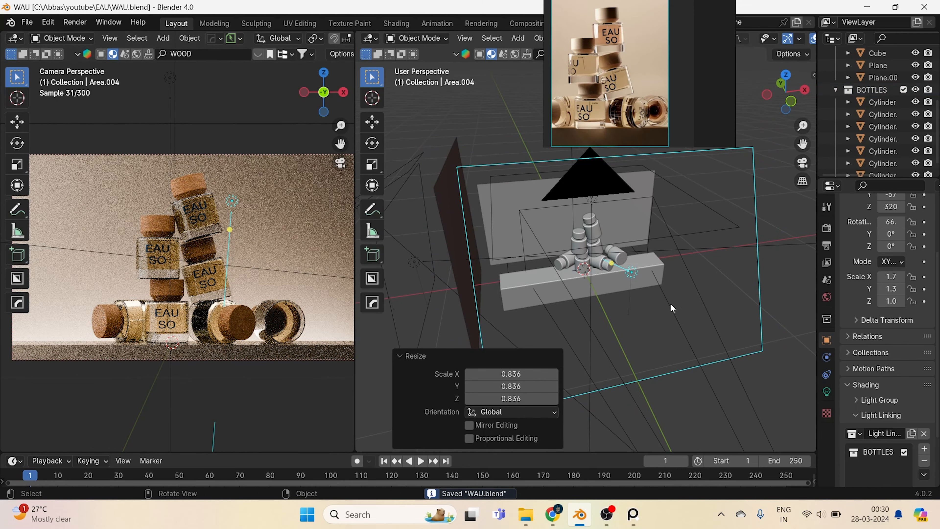
key(s)
click(678, 310)
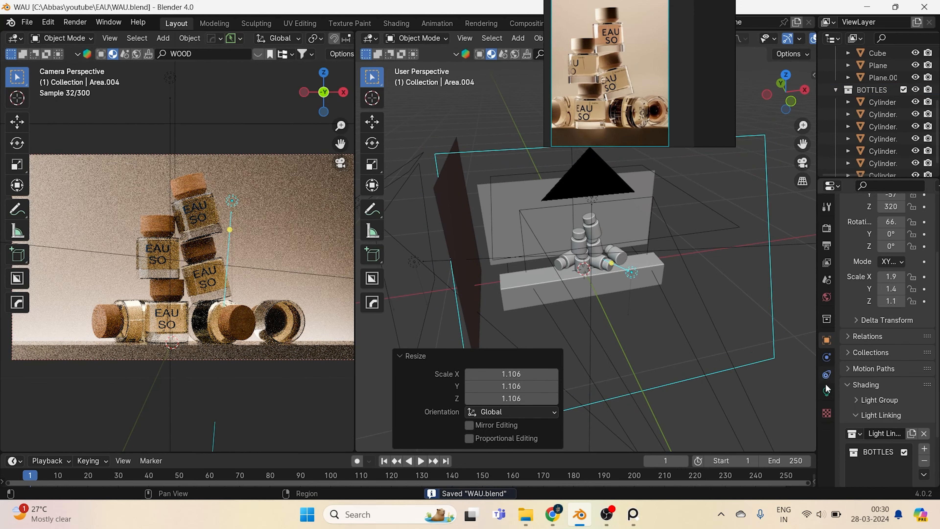
Scale the overhead area light by 1.188 and save the file.
click(708, 235)
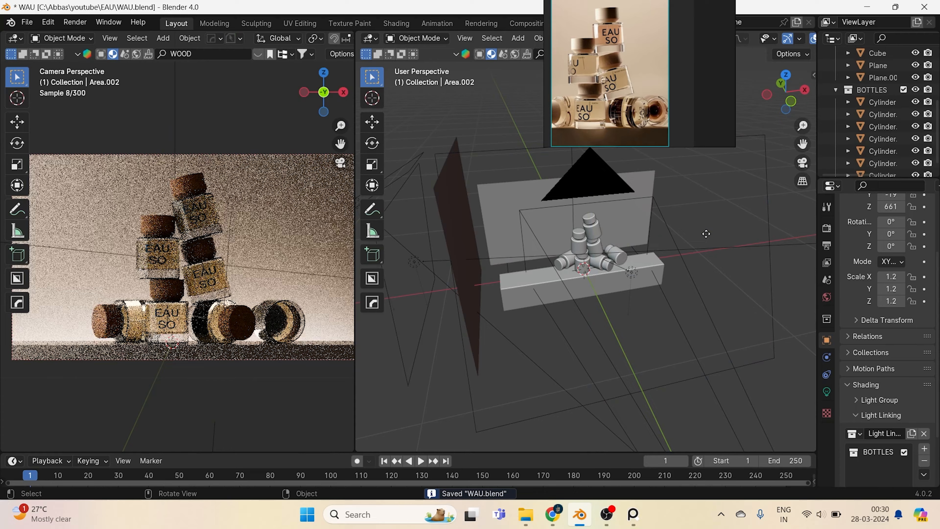
key(s)
click(720, 263)
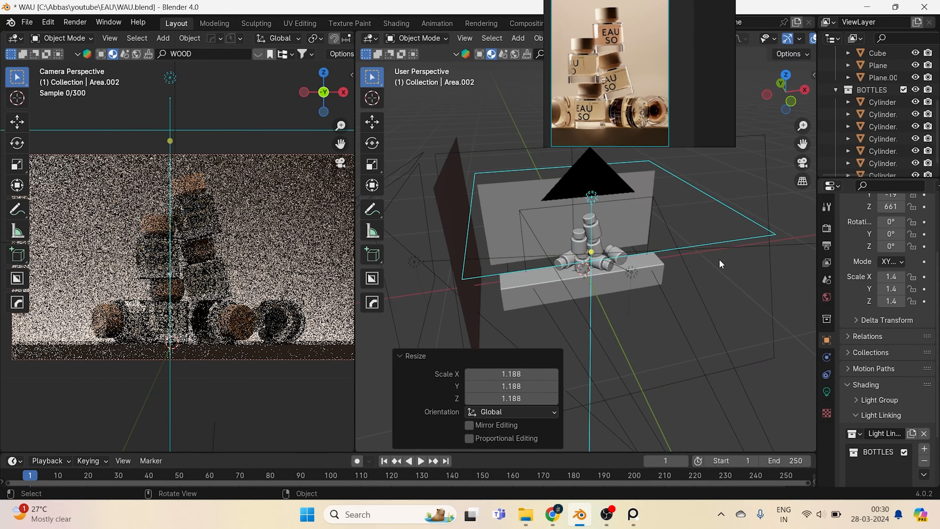
key(ctrl+s)
Set the overhead area light's power to 15 W and save the file.
click(827, 392)
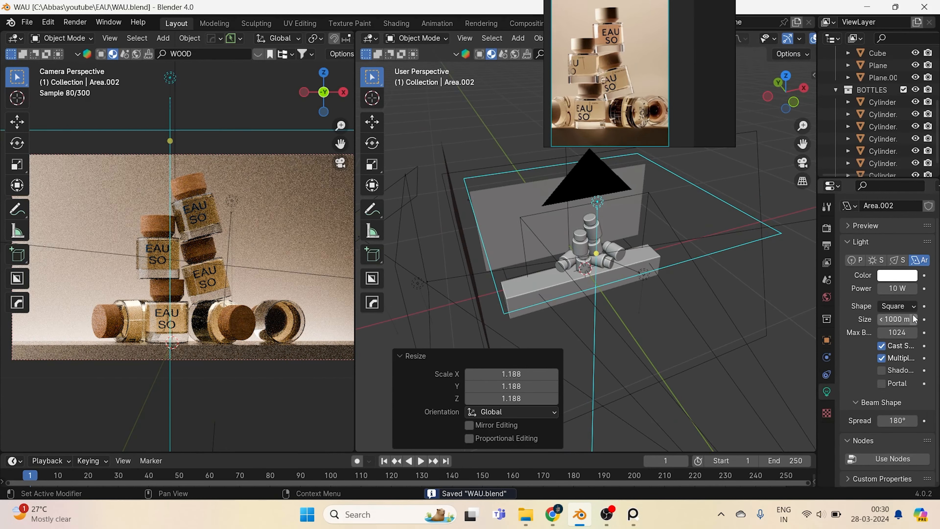
click(897, 288)
text(15)
key(Return)
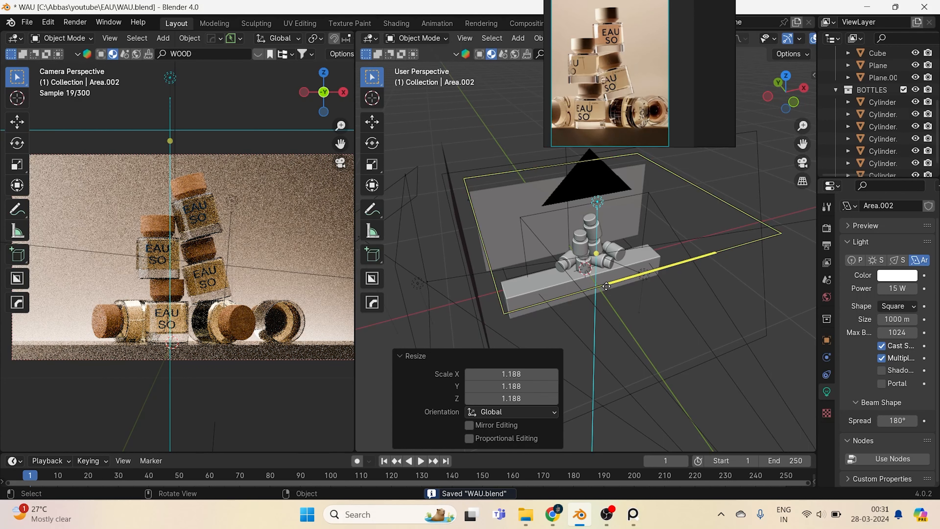
middle_drag(715, 270, 688, 276)
key(ctrl+s)
Search the BlenderKit HDRs for PHOTO STUDIO and apply the Poly Haven studio with the hanging bed to the world.
key(n)
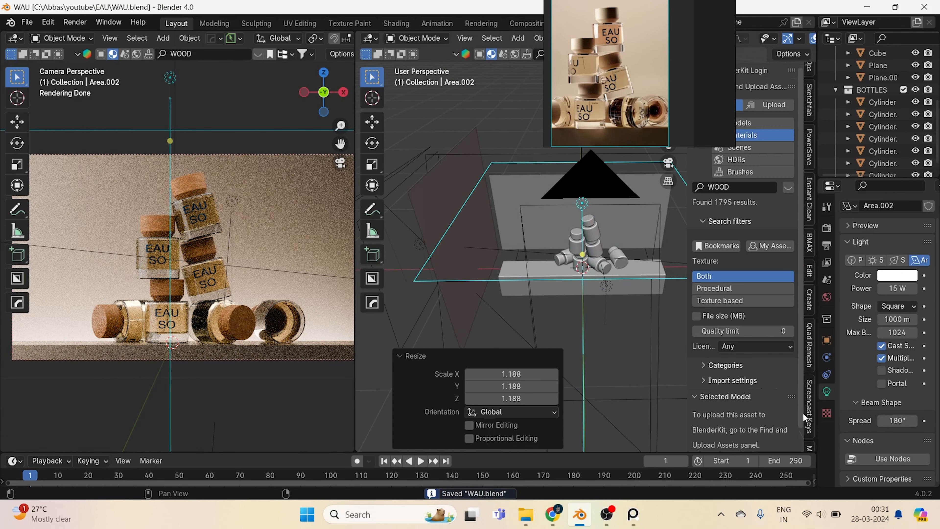
click(756, 158)
right_drag(640, 57, 253, 263)
click(603, 58)
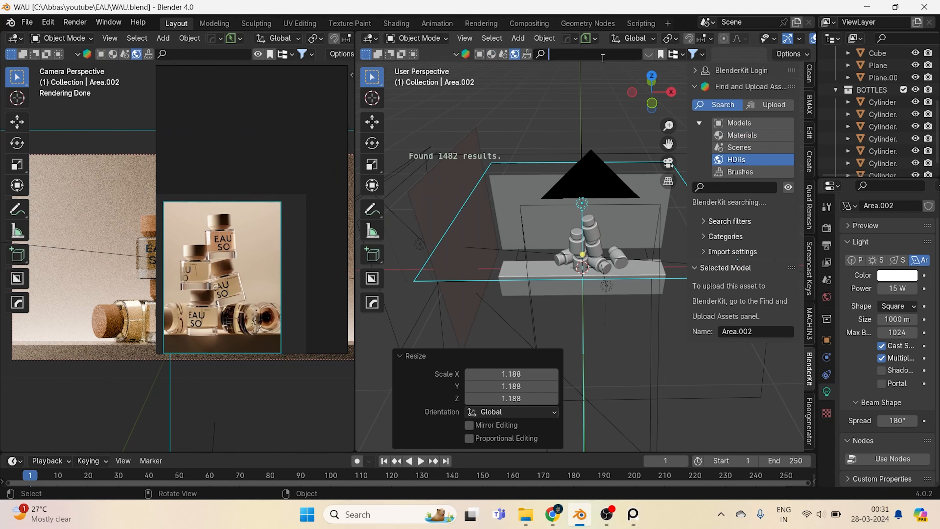
text(PHOTO STUDIO)
key(Return)
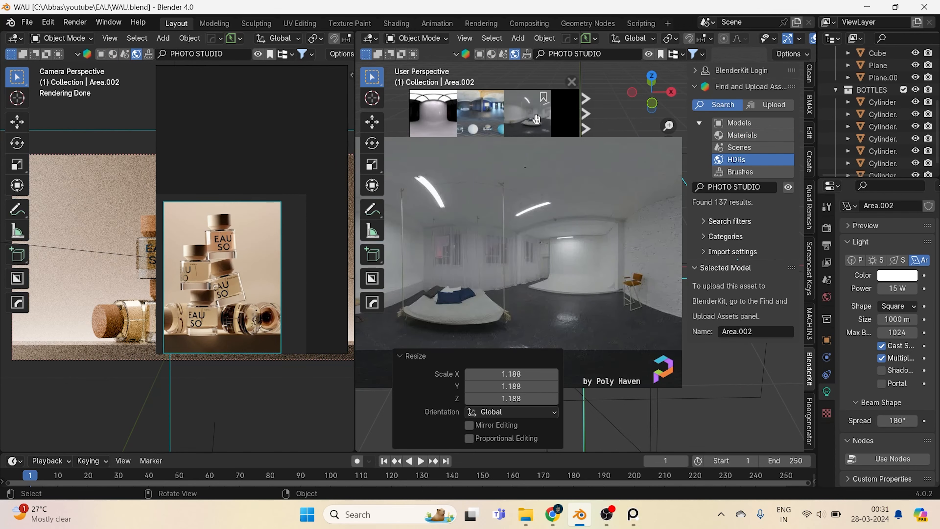
click(537, 119)
click(535, 156)
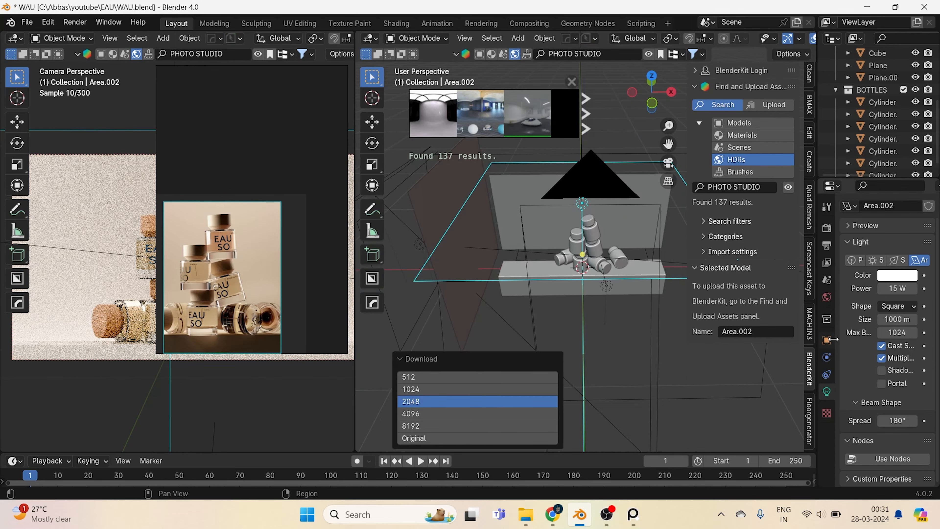
Set the world background strength to 0.4 and move the reference photo clear of the render.
click(827, 297)
click(904, 318)
text(.4)
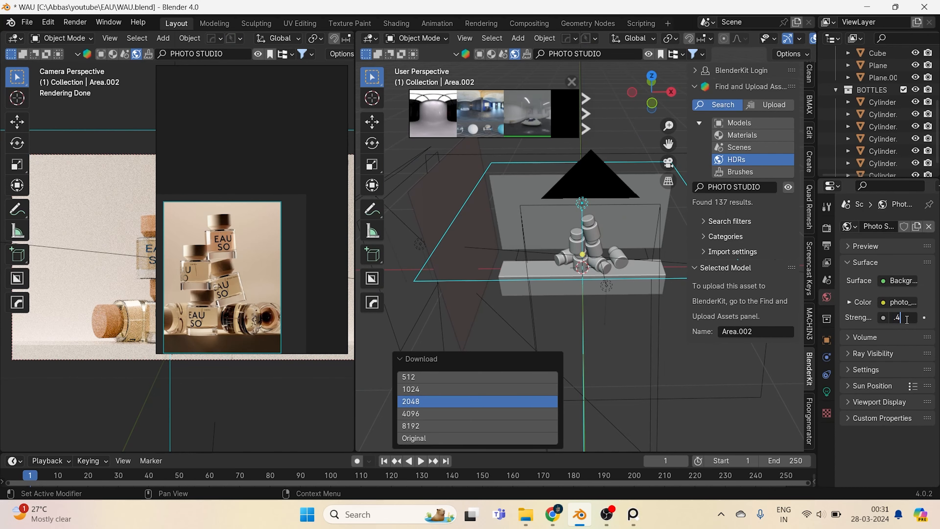
key(Return)
drag(225, 167, 776, 134)
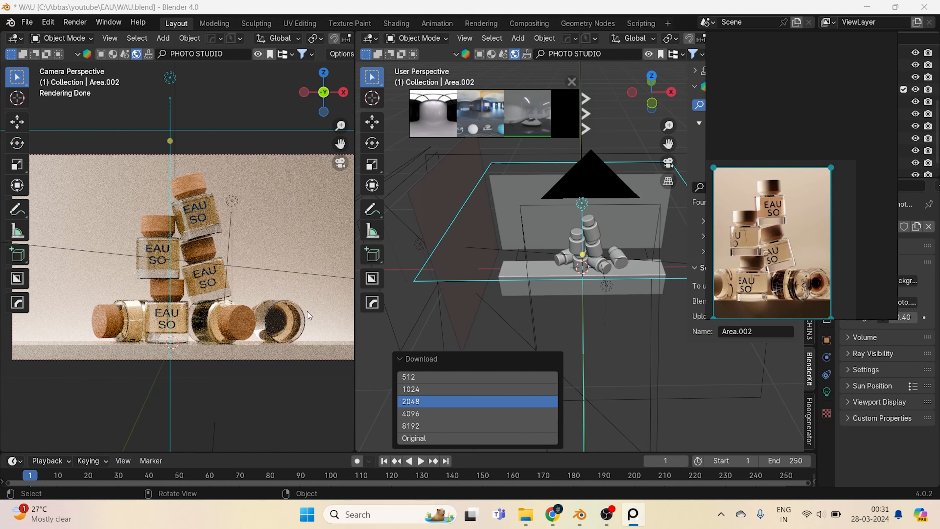
Move the rear edge of the side plane about -872 mm along Y.
scroll(512, 234, down, 2)
click(452, 203)
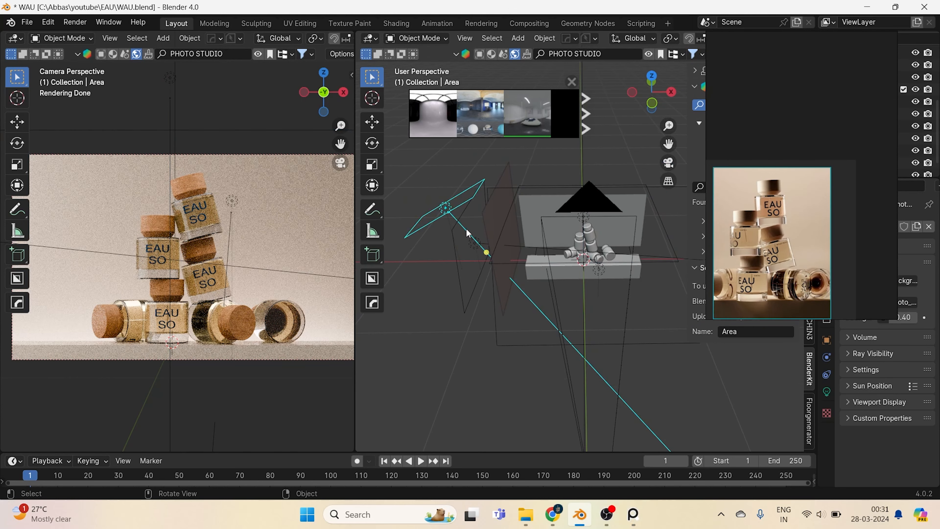
middle_drag(505, 253, 542, 265)
click(513, 241)
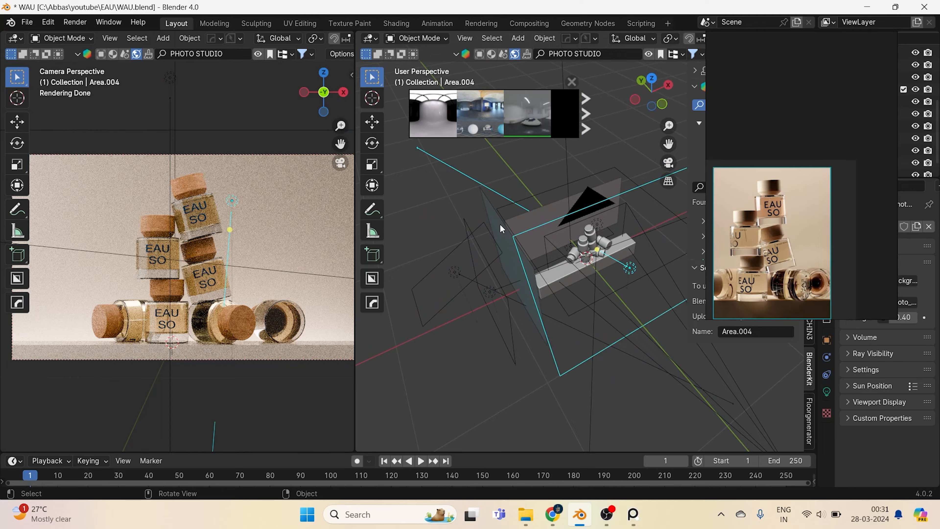
click(495, 215)
key(Tab)
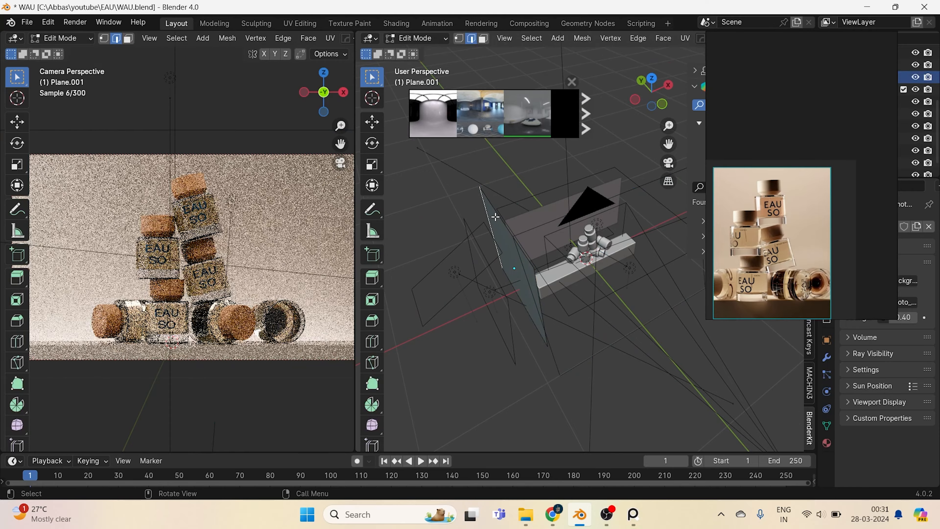
key(g)
key(y)
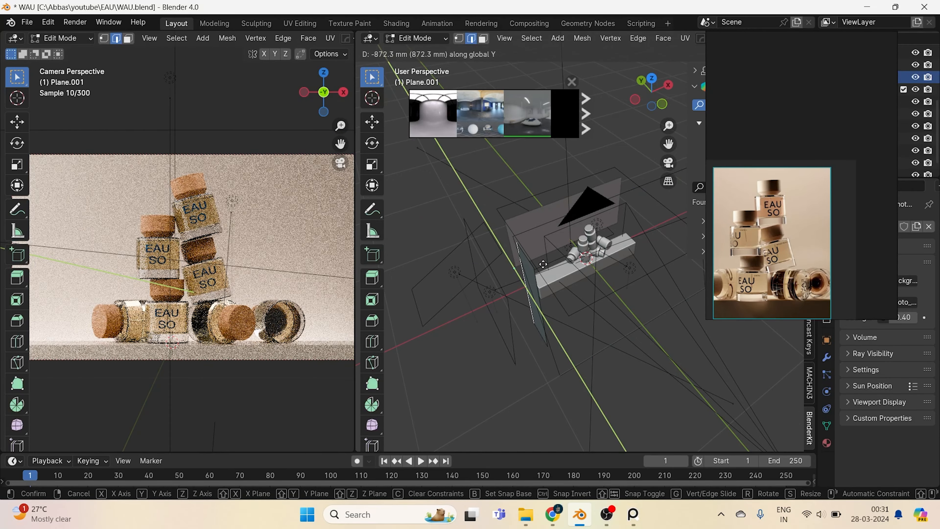
click(543, 264)
middle_drag(555, 307, 524, 300)
key(Tab)
Scale the upright area light beside the side plane by 0.455 along Y.
click(473, 250)
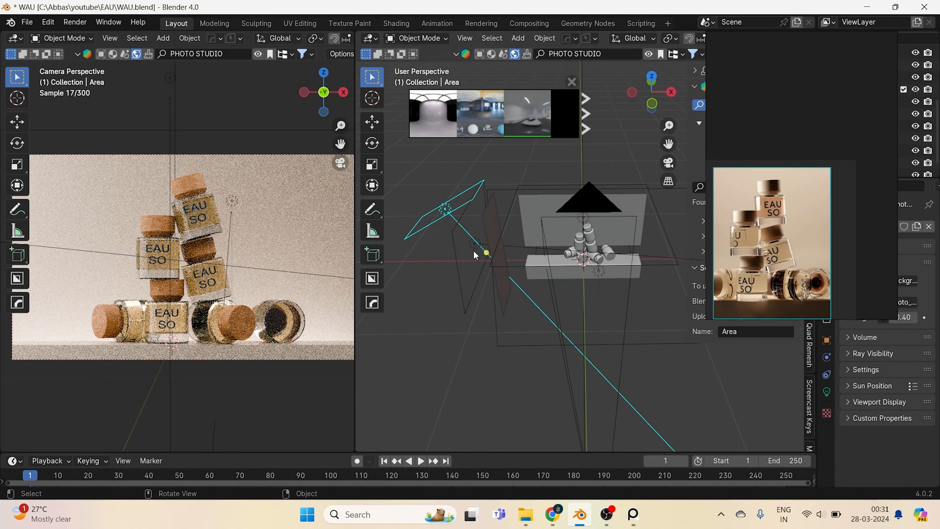
key(shift+d)
key(s)
key(y)
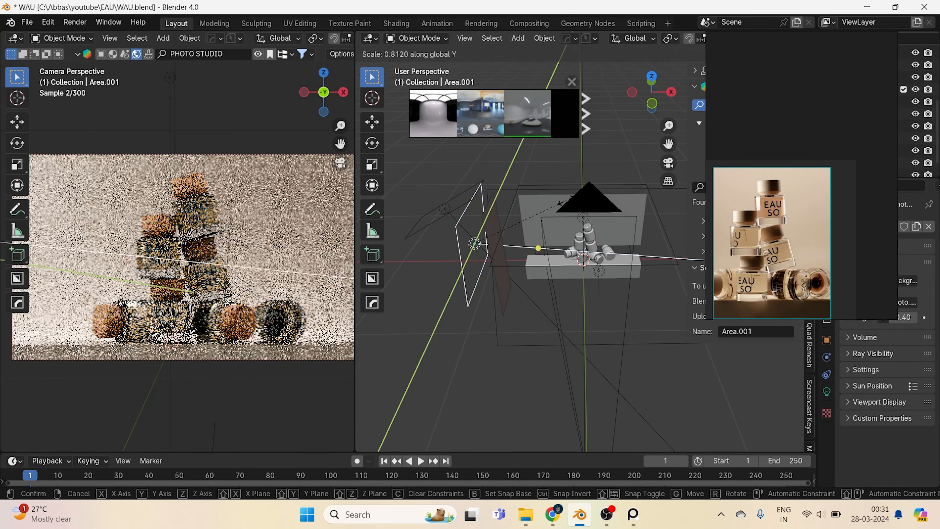
click(519, 245)
Move the narrowed side light -193.92 mm along Y and -523.74 mm along X, and save the file.
key(g)
key(y)
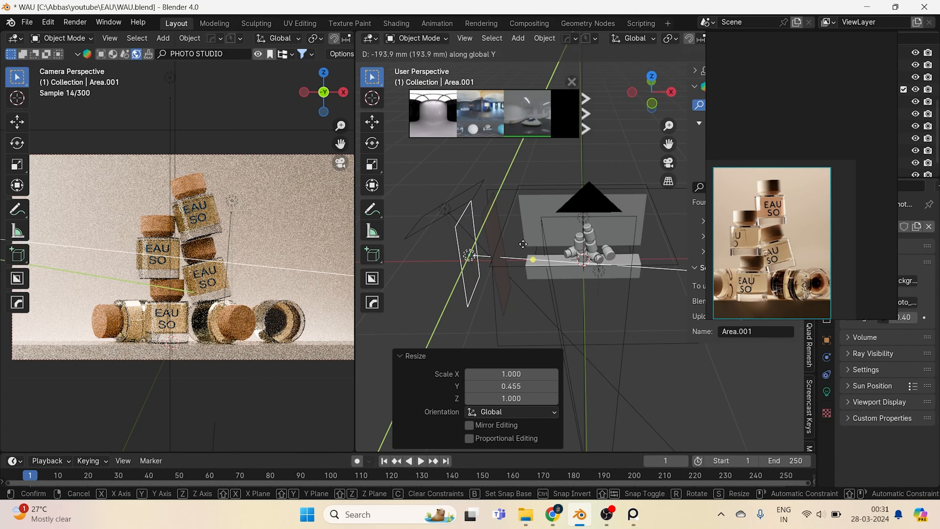
click(525, 248)
key(g)
key(x)
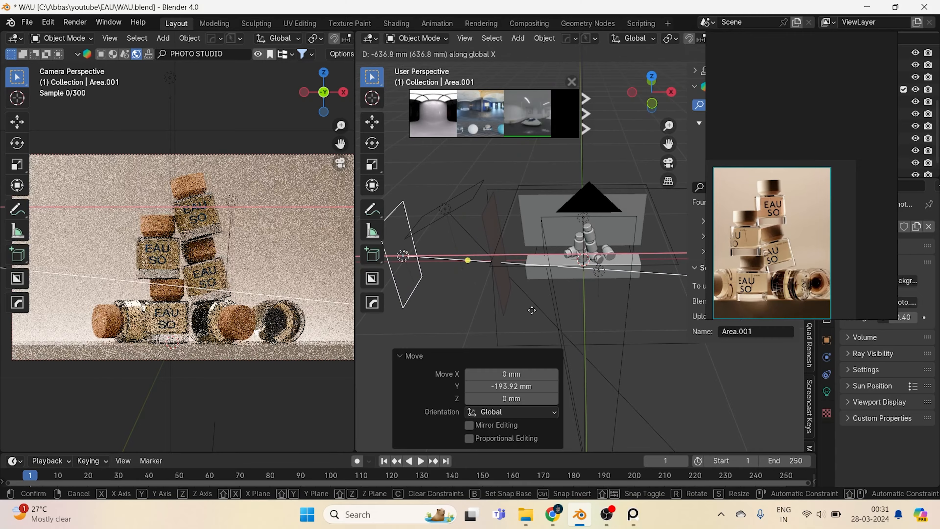
click(542, 311)
key(ctrl+s)
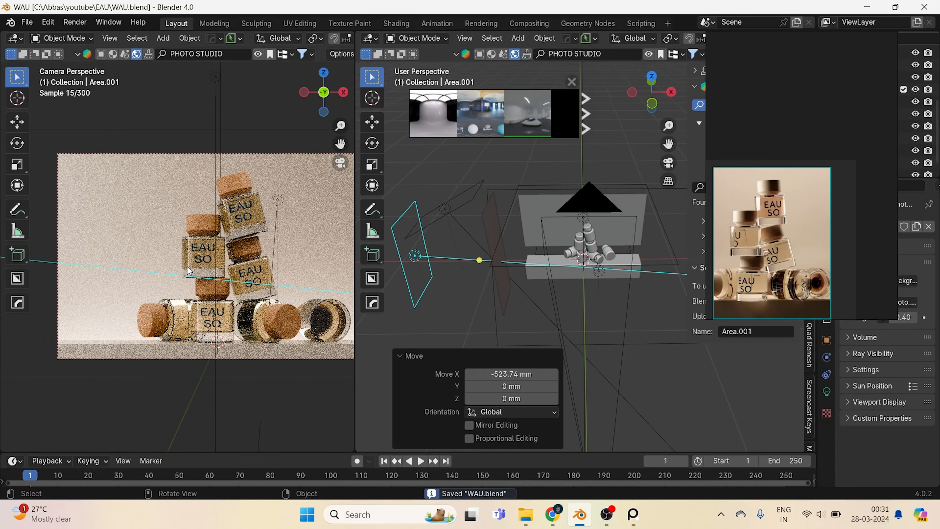
Scale the side plane by 1.277 along Y and save the file.
scroll(187, 267, up, 3)
scroll(471, 257, up, 1)
click(476, 245)
middle_drag(477, 246, 463, 223)
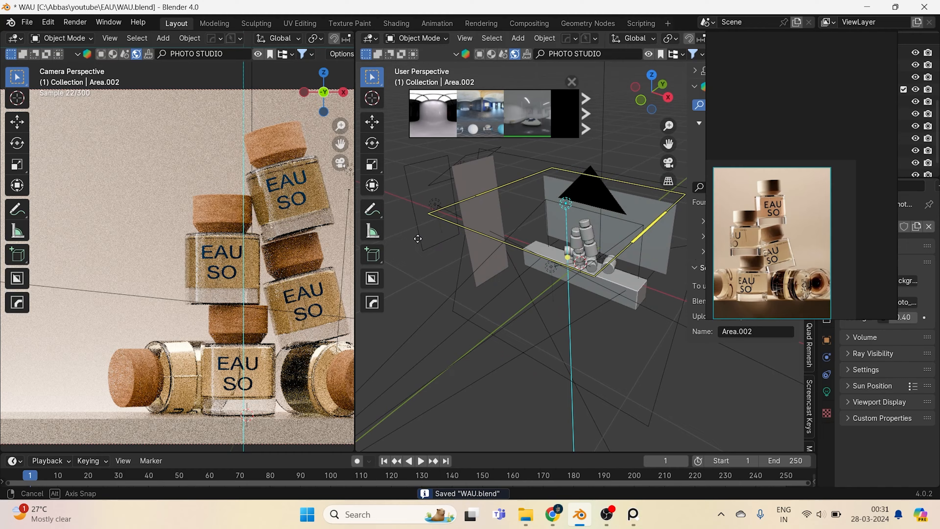
click(492, 207)
key(s)
key(y)
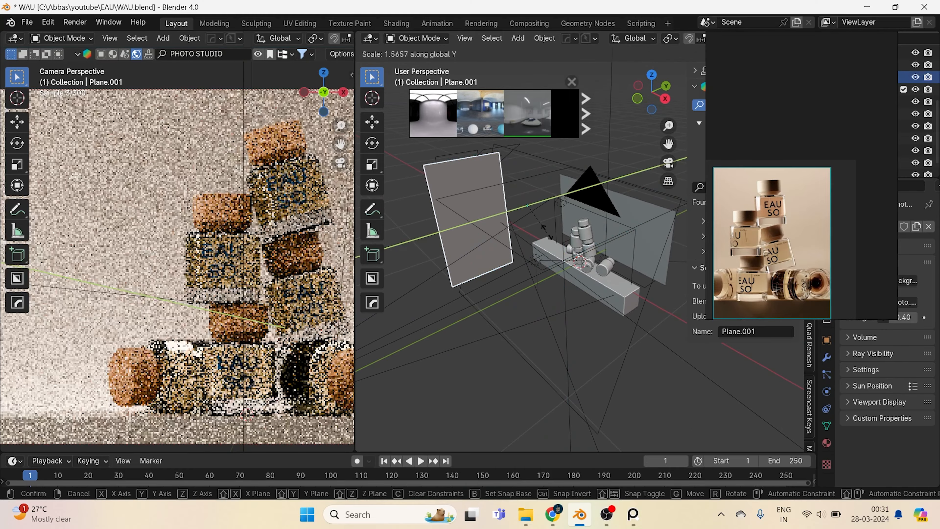
click(543, 227)
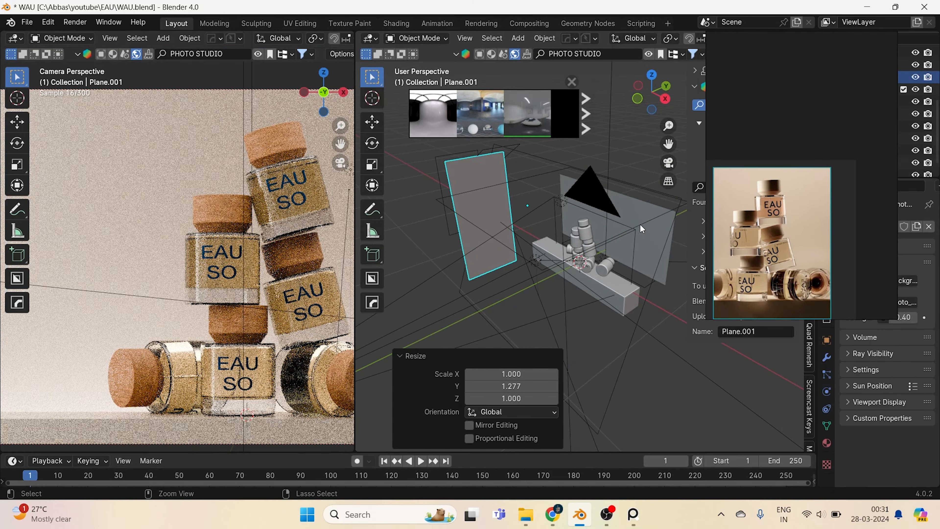
key(ctrl+s)
Move the side plane 153.4 mm along Y and save the file.
key(g)
key(y)
click(552, 171)
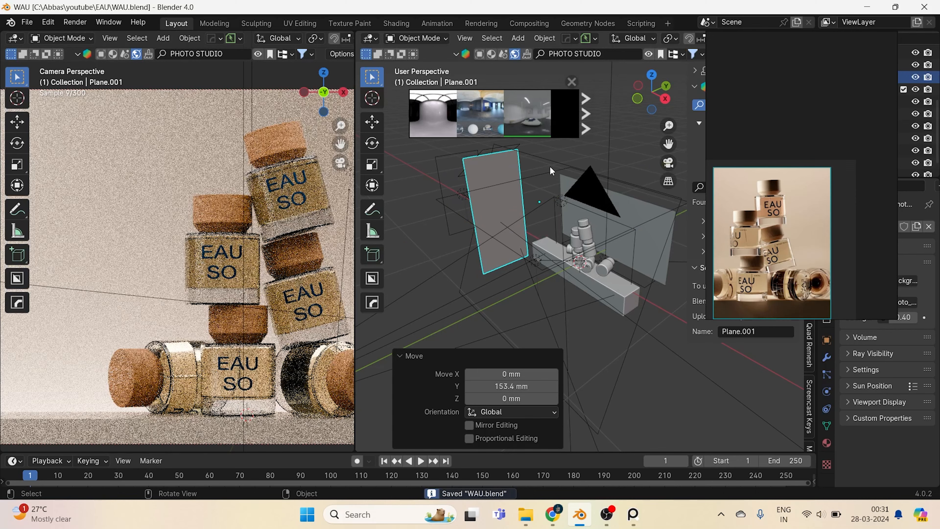
click(551, 167)
middle_drag(551, 160, 546, 210)
key(ctrl+s)
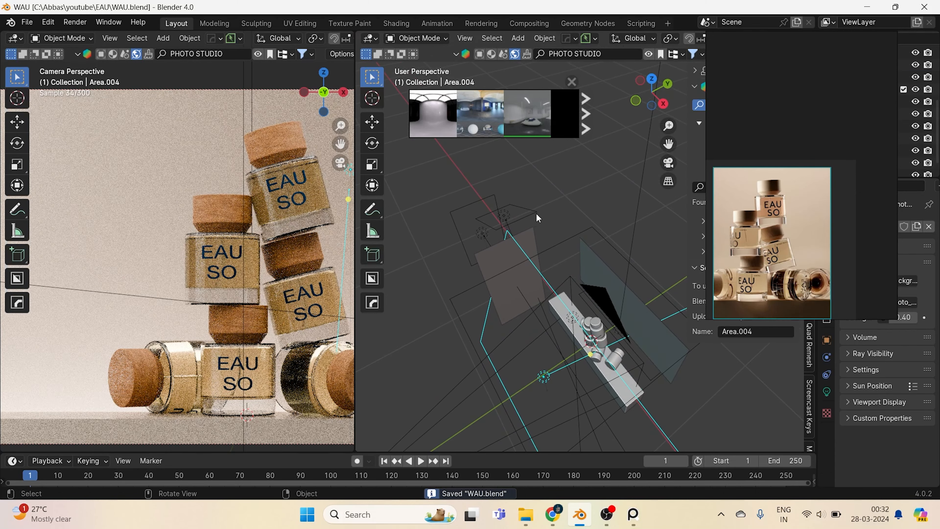
Move the tilted area light above the side plane 205.99 mm along Y and save the file.
click(536, 214)
key(g)
key(y)
click(602, 238)
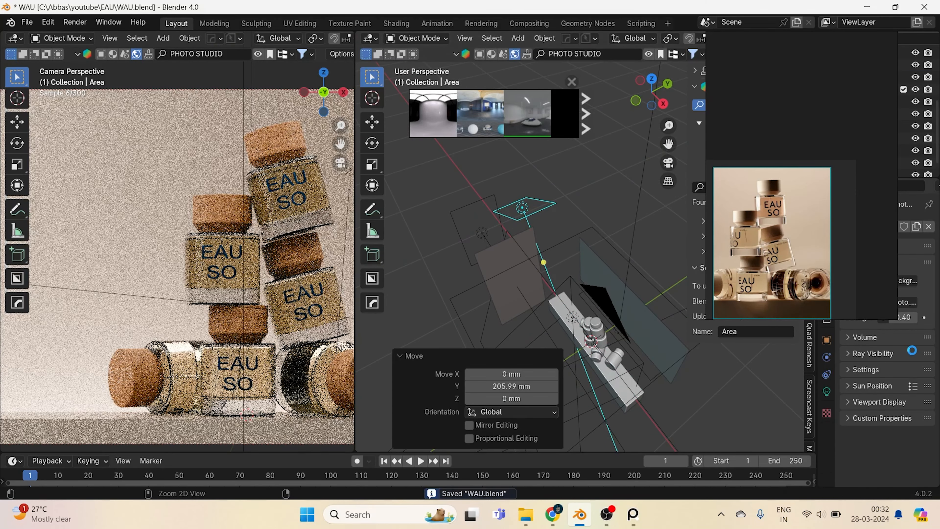
key(ctrl+s)
Move the reference photo clear of the light settings and set the tilted area light's power to 20 W.
click(827, 391)
right_drag(831, 243, 794, 184)
double_click(896, 309)
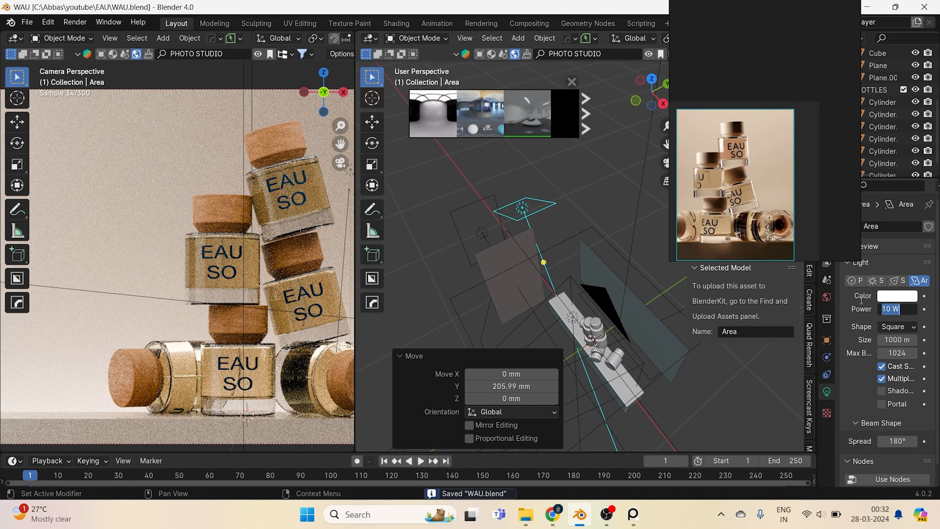
text(20)
key(Return)
Change the backdrop plane's base color to a darker tan and save the file.
scroll(324, 190, down, 5)
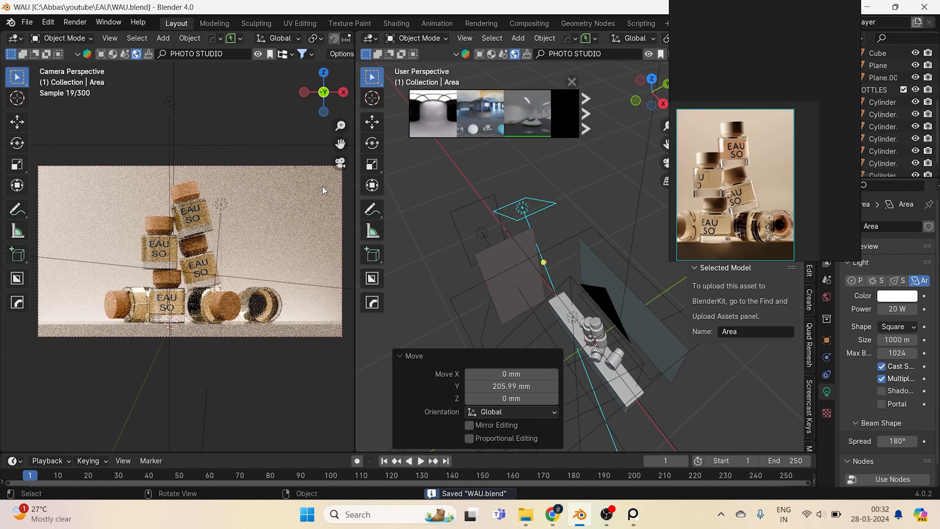
click(325, 190)
click(827, 443)
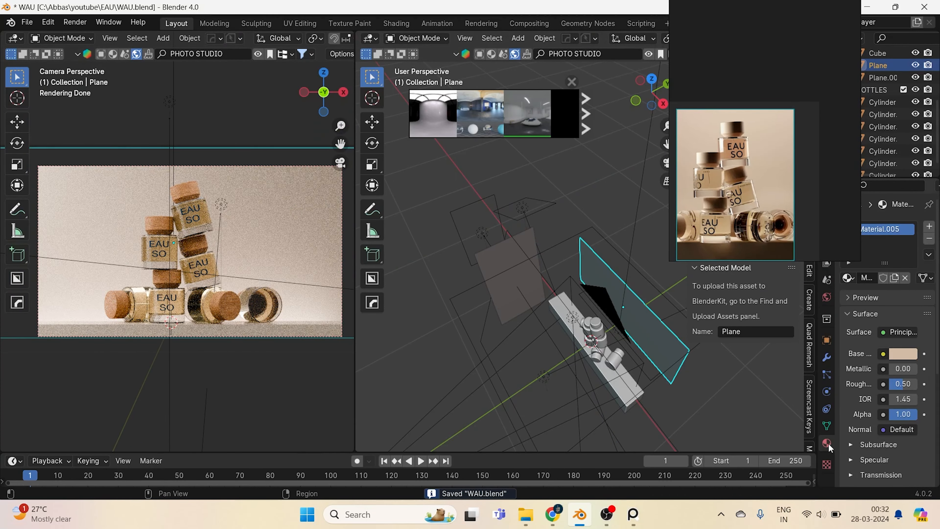
click(902, 354)
click(850, 280)
drag(841, 312, 825, 324)
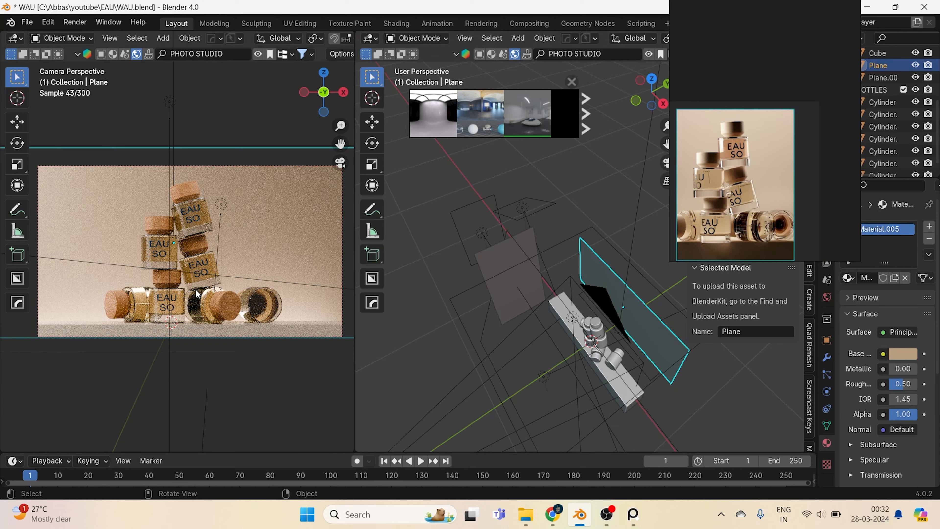
key(ctrl+s)
Start a test render, close it, and set the output resolution percentage to 100%.
key(F12)
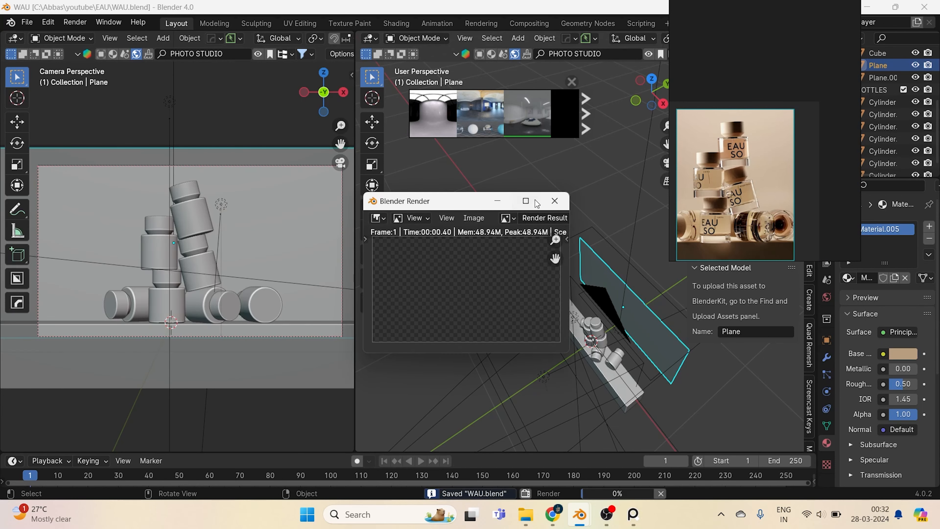
click(554, 201)
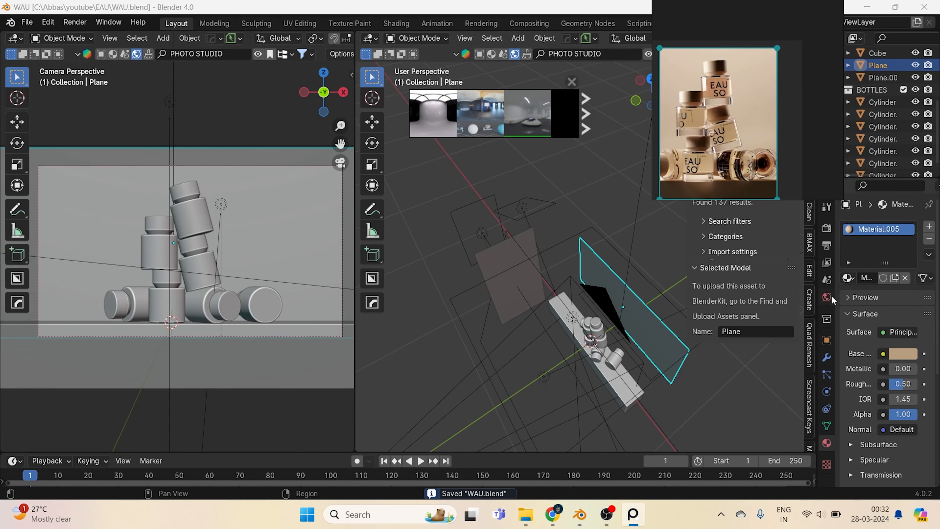
click(827, 228)
click(827, 246)
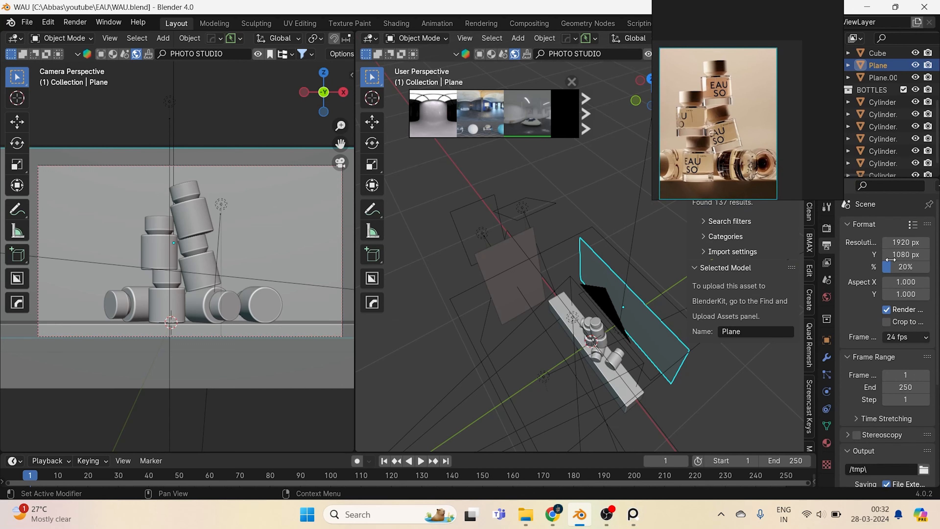
drag(892, 268, 933, 267)
Close the reference photo window and render the final image at full resolution.
click(788, 77)
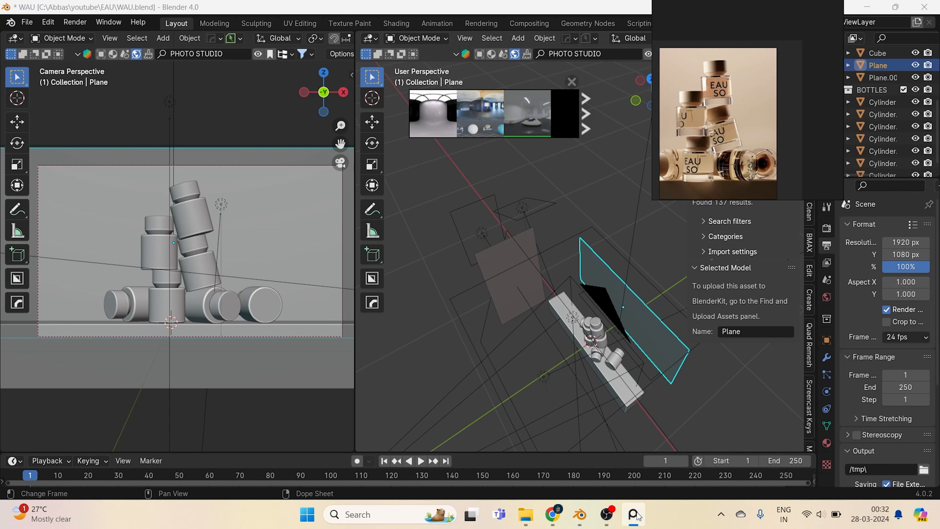
right_click(636, 515)
click(596, 483)
click(737, 89)
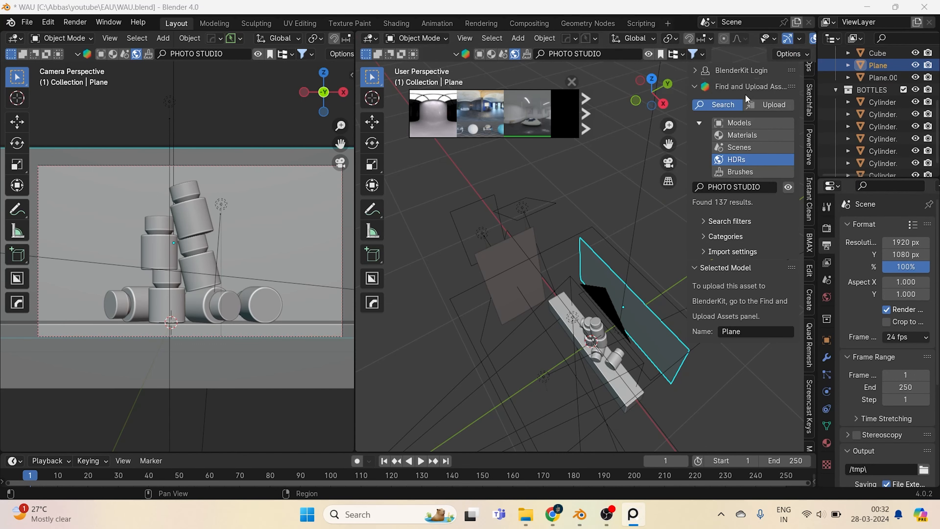
key(F12)
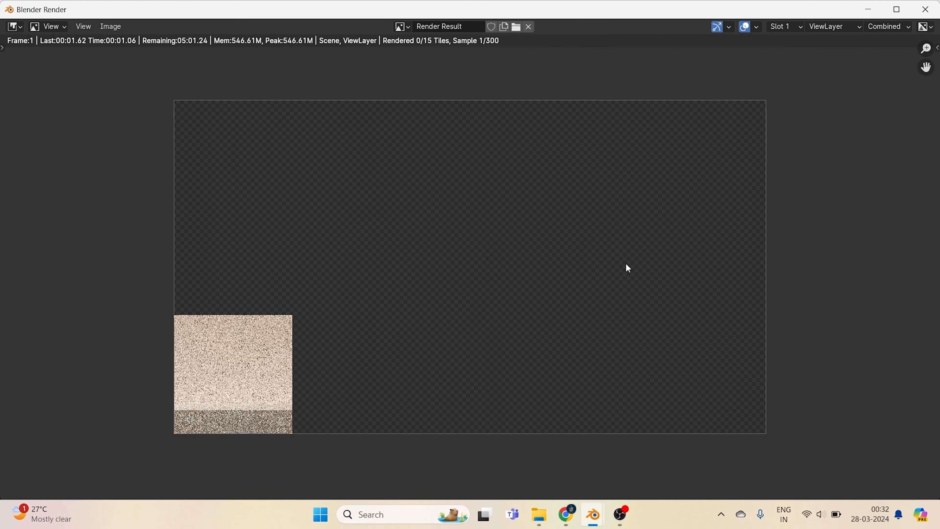